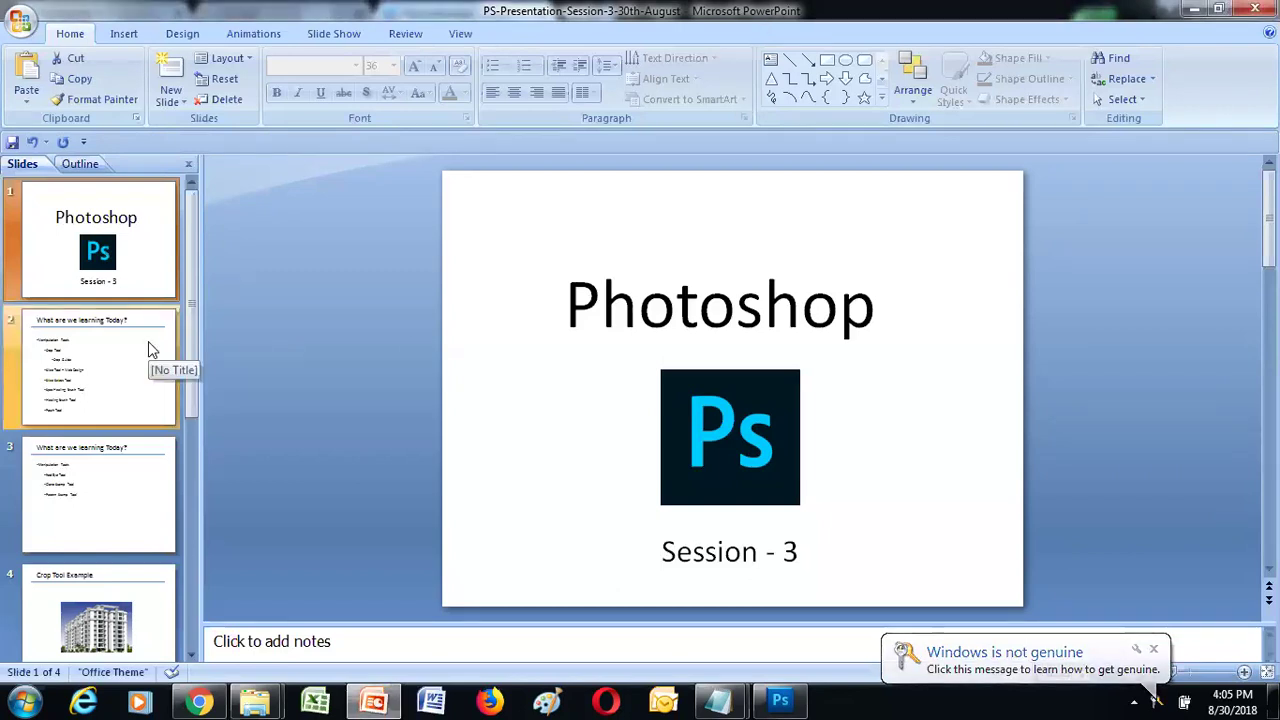
- Review the two "What are we learning Today?" slides listing the manipulation tools, and switch to Photoshop
{"action": "left_click", "coordinate": [80, 398]}
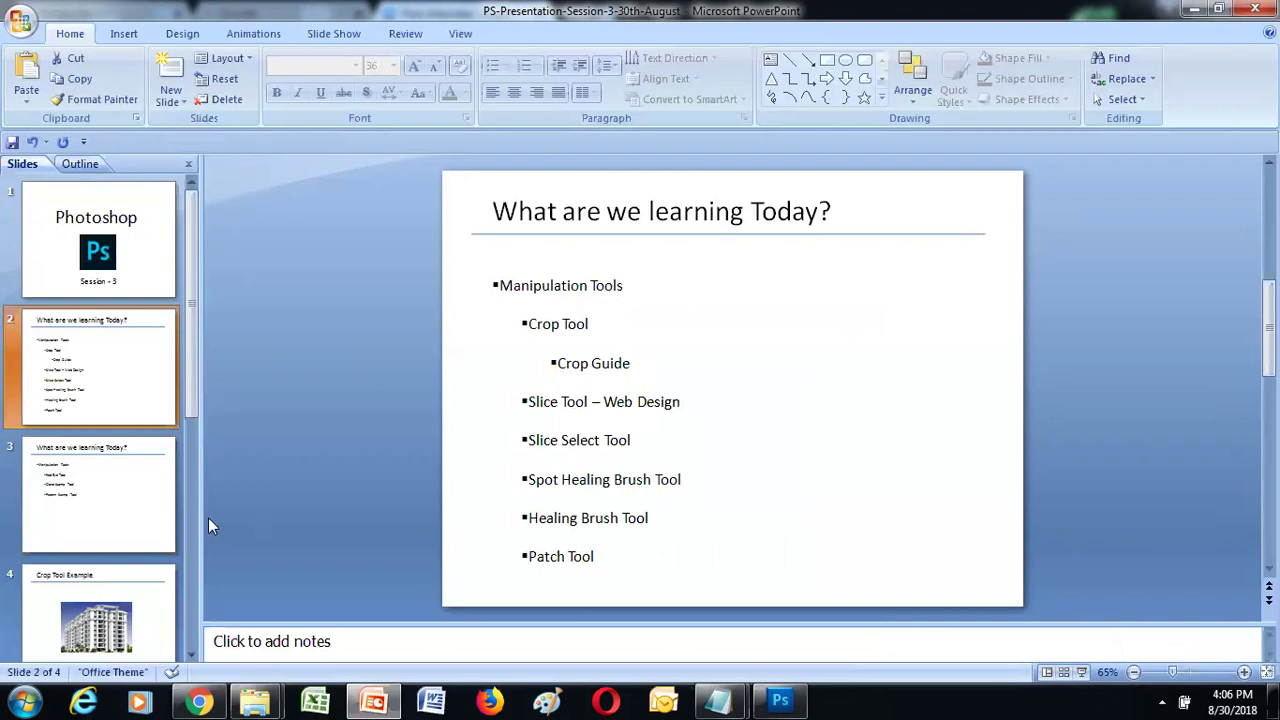
{"action": "left_click", "coordinate": [135, 530]}
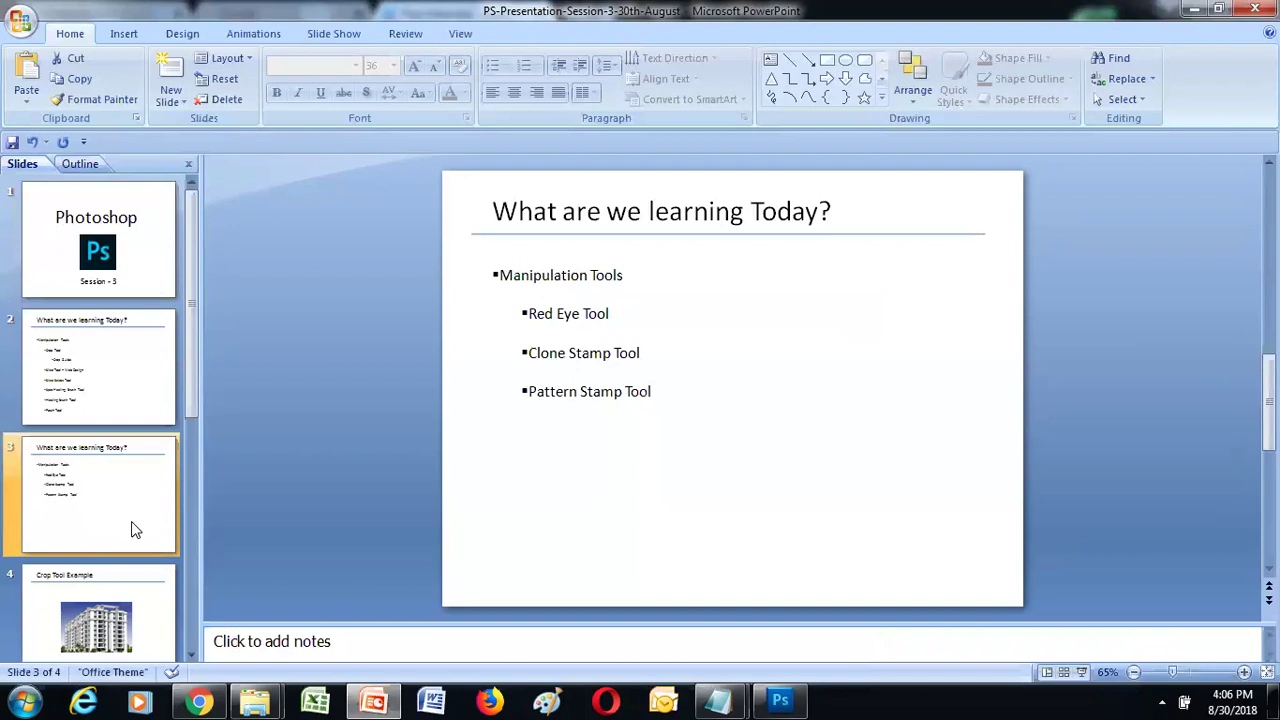
{"action": "left_click", "coordinate": [114, 396]}
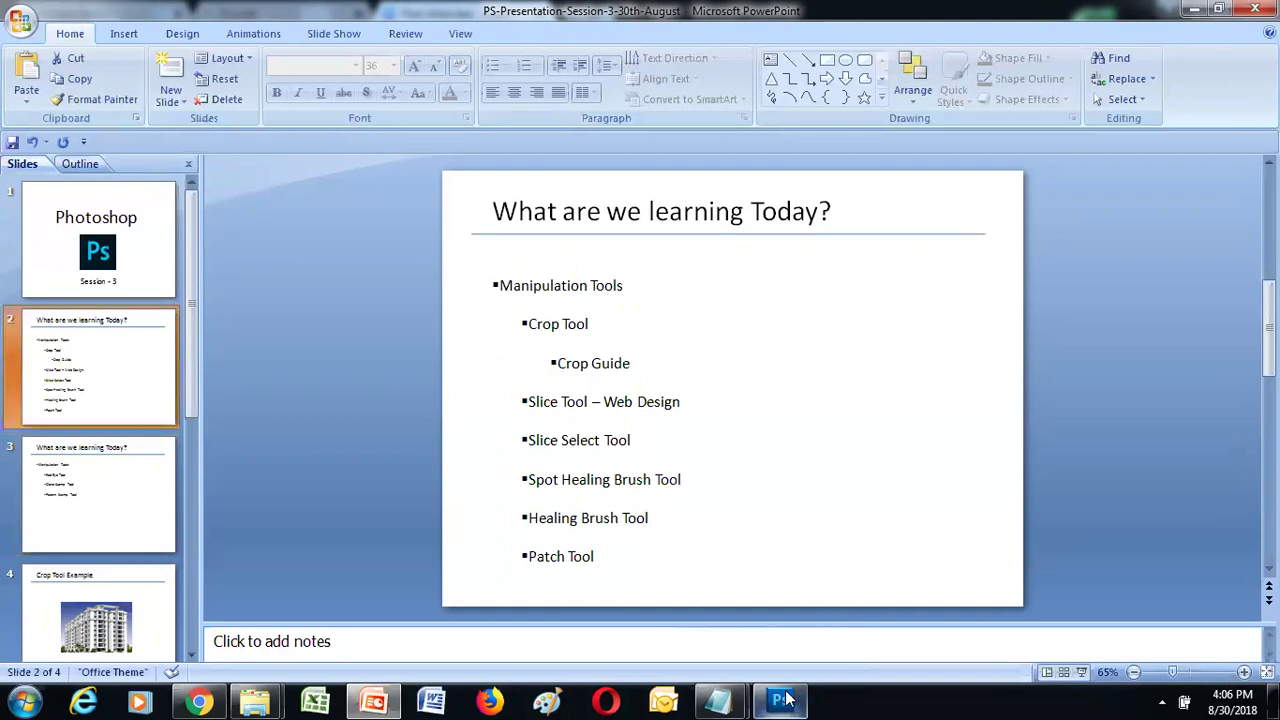
{"action": "mouse_move", "coordinate": [781, 700]}
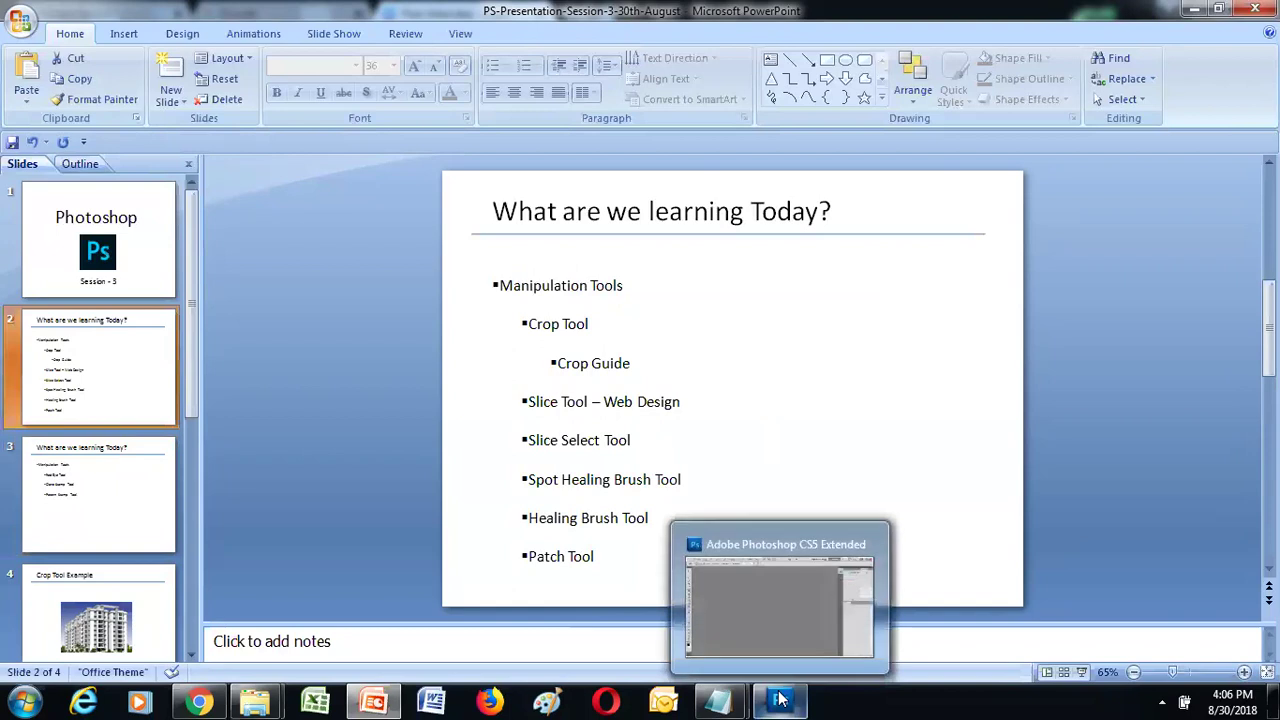
{"action": "left_click", "coordinate": [781, 700]}
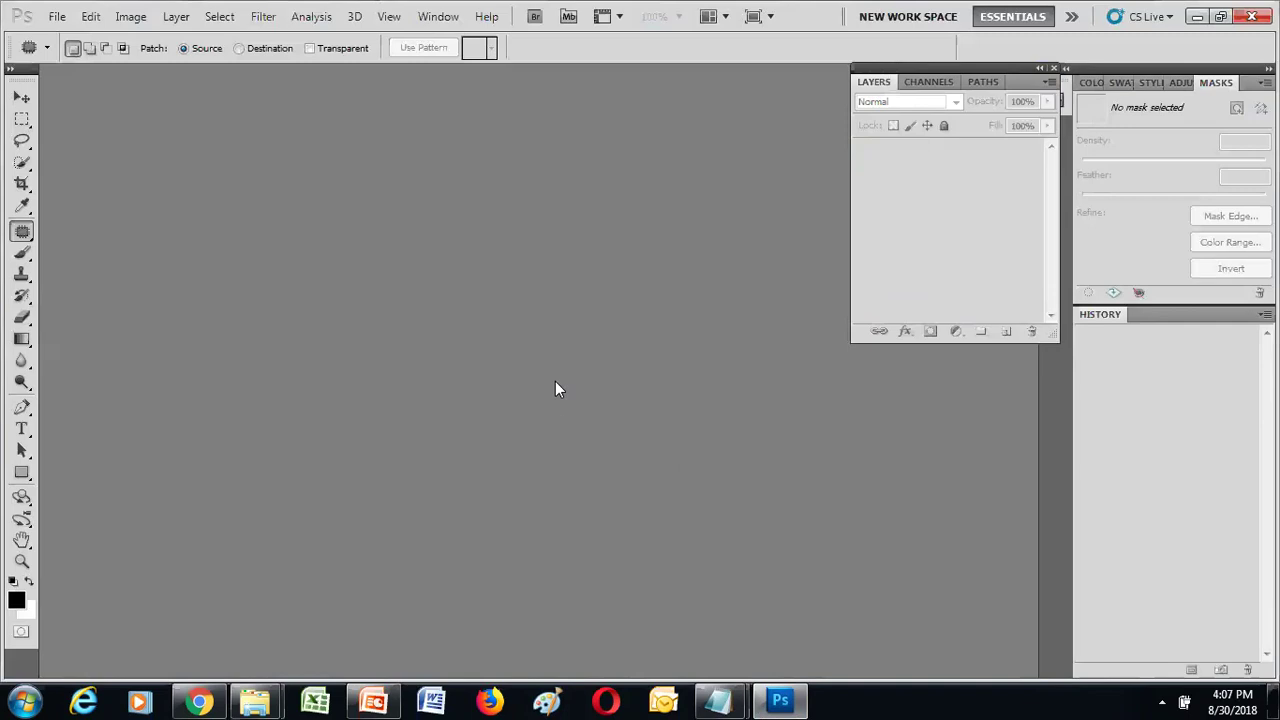
{"action": "left_click", "coordinate": [57, 16]}
{"action": "mouse_move", "coordinate": [92, 22]}
{"action": "left_click", "coordinate": [70, 52]}
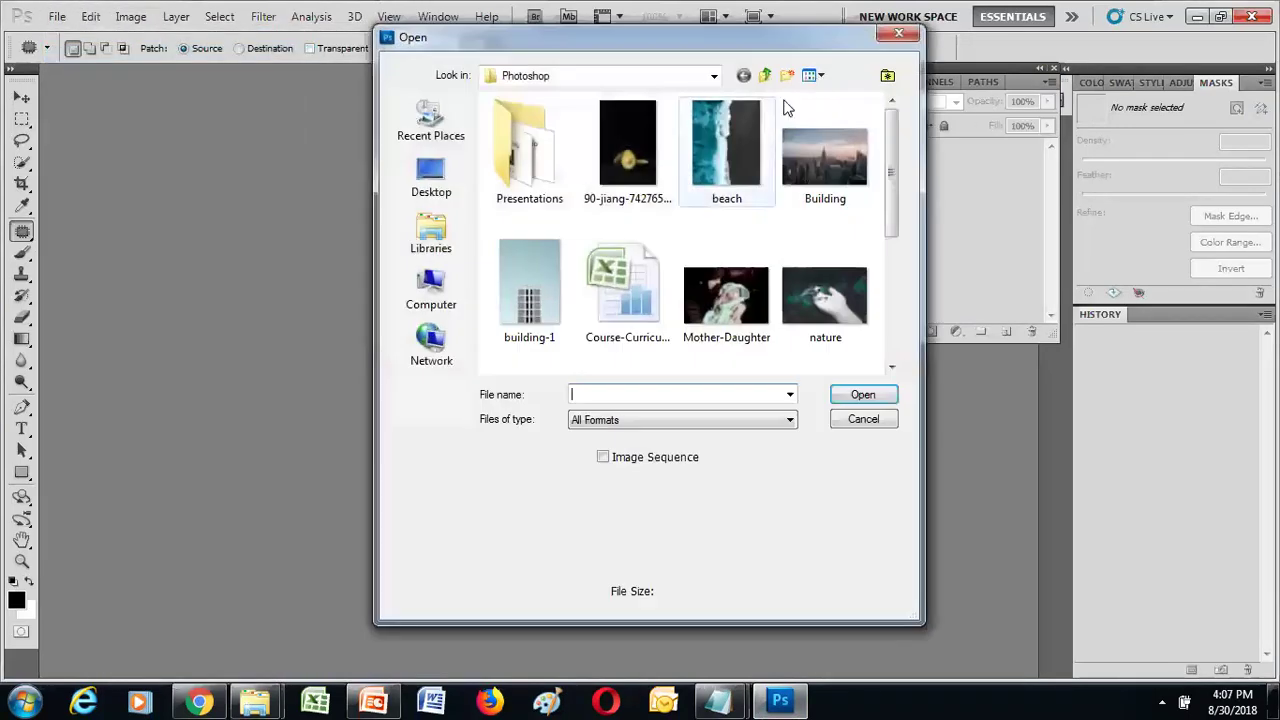
{"action": "left_click", "coordinate": [897, 36]}
- Open the Building image from the Photoshop folder and move the floating Layers panel slightly away from the picture
{"action": "key", "text": "ctrl+o"}
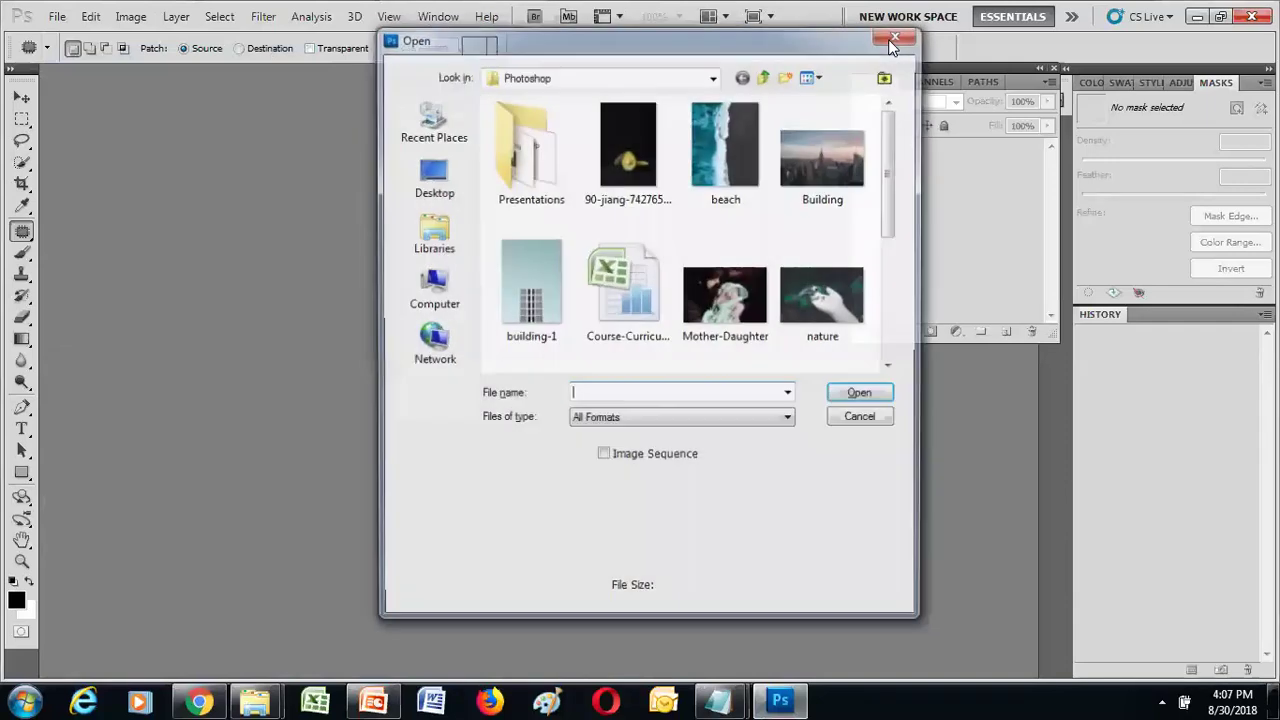
{"action": "left_click", "coordinate": [819, 156]}
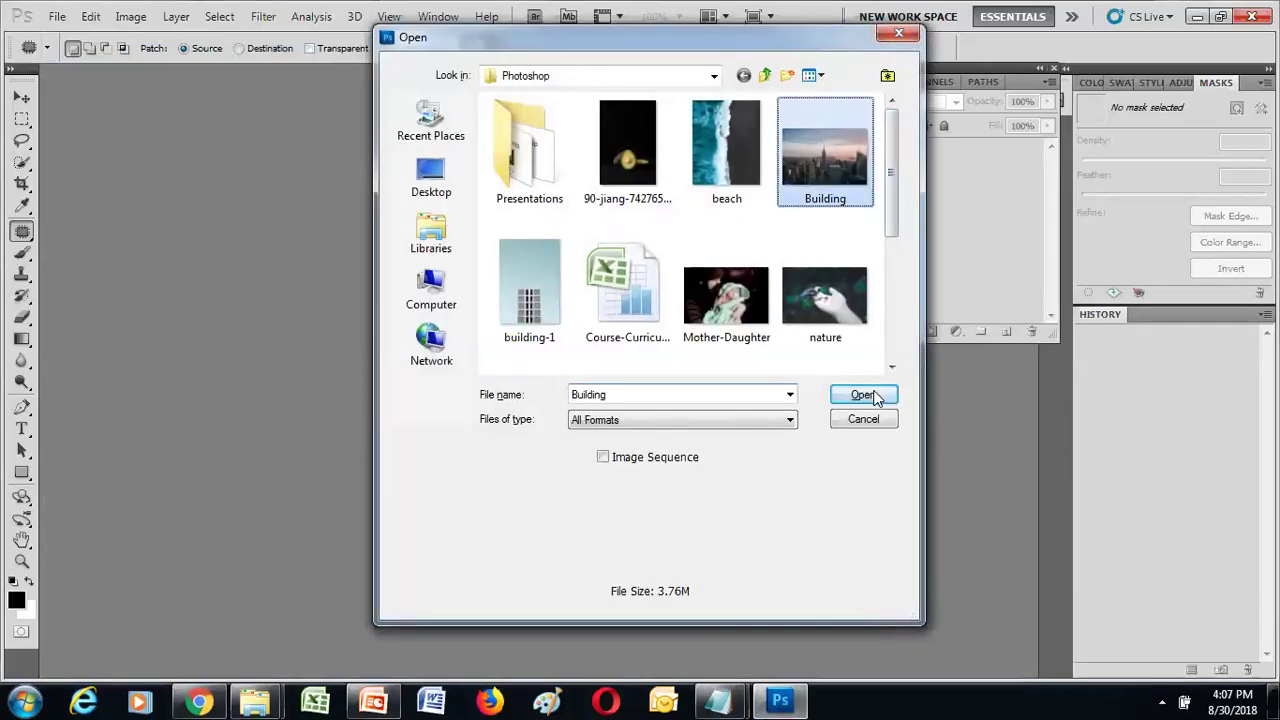
{"action": "left_click", "coordinate": [862, 395]}
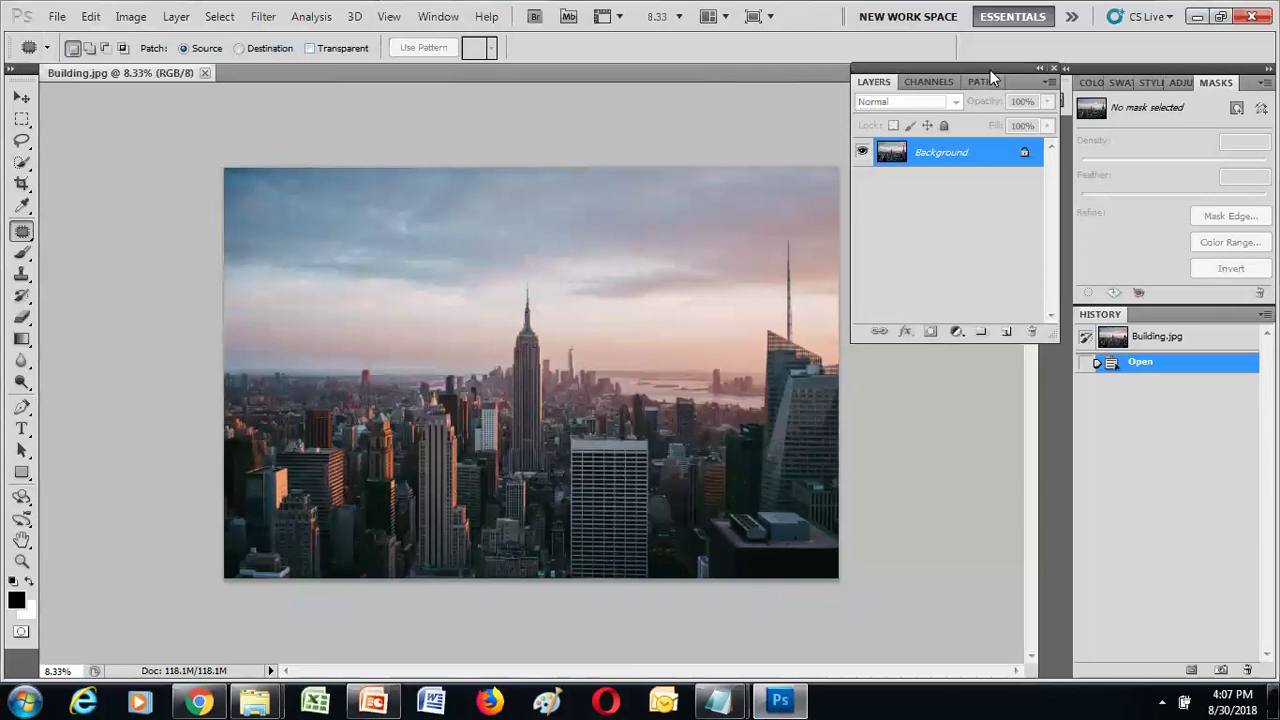
{"action": "left_click_drag", "start_coordinate": [995, 69], "coordinate": [997, 82]}
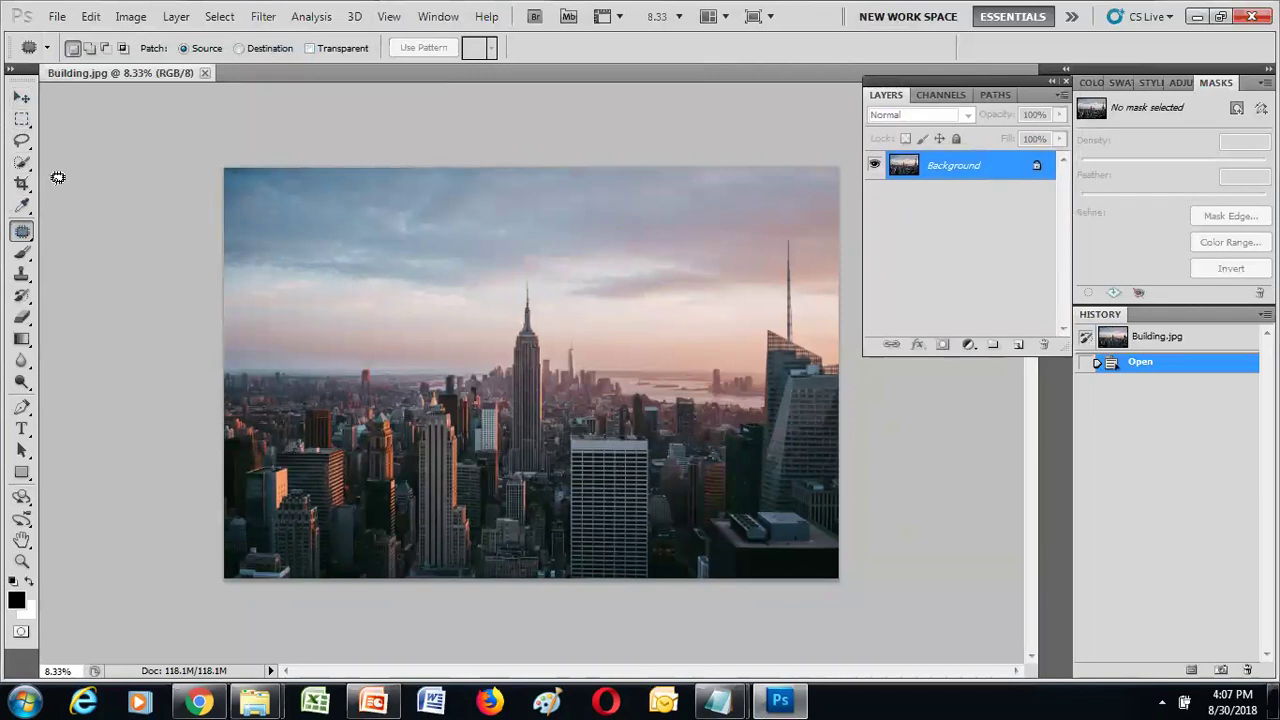
- With the Crop tool, draw a crop box around the whole image and set the crop guide overlay to None
{"action": "left_click_drag", "start_coordinate": [24, 188], "coordinate": [84, 190]}
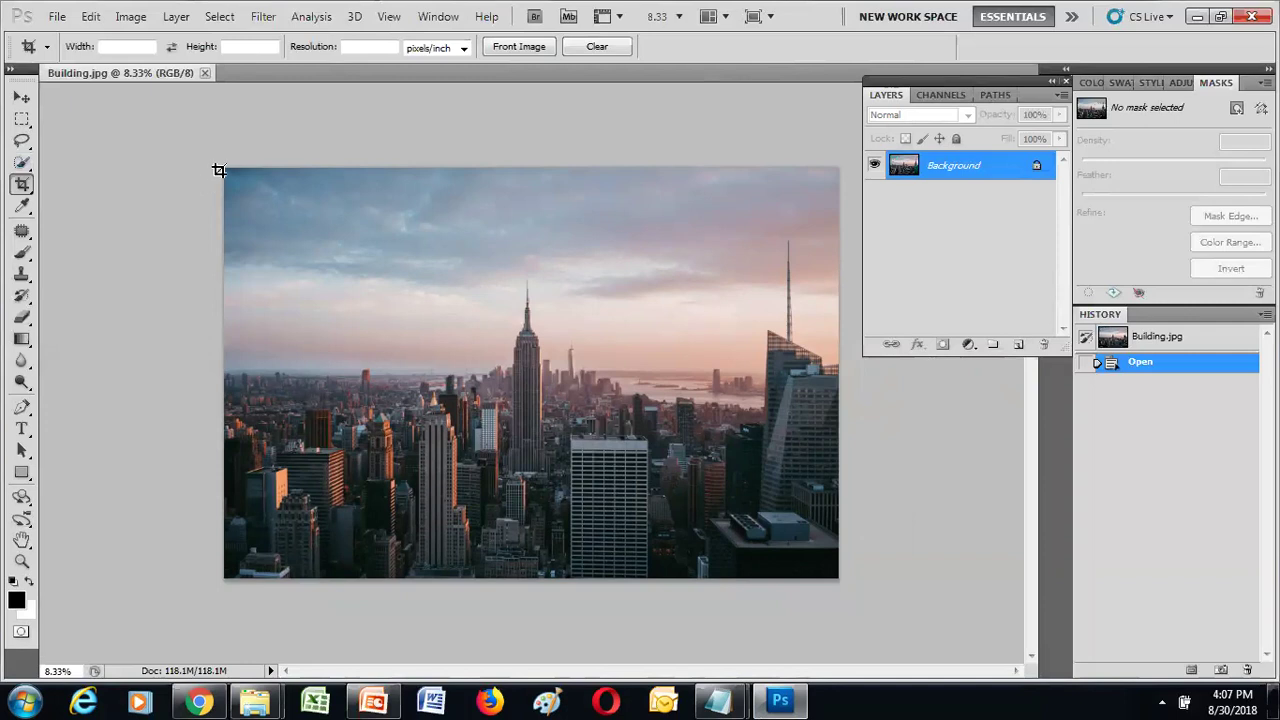
{"action": "left_click_drag", "start_coordinate": [220, 167], "coordinate": [838, 575]}
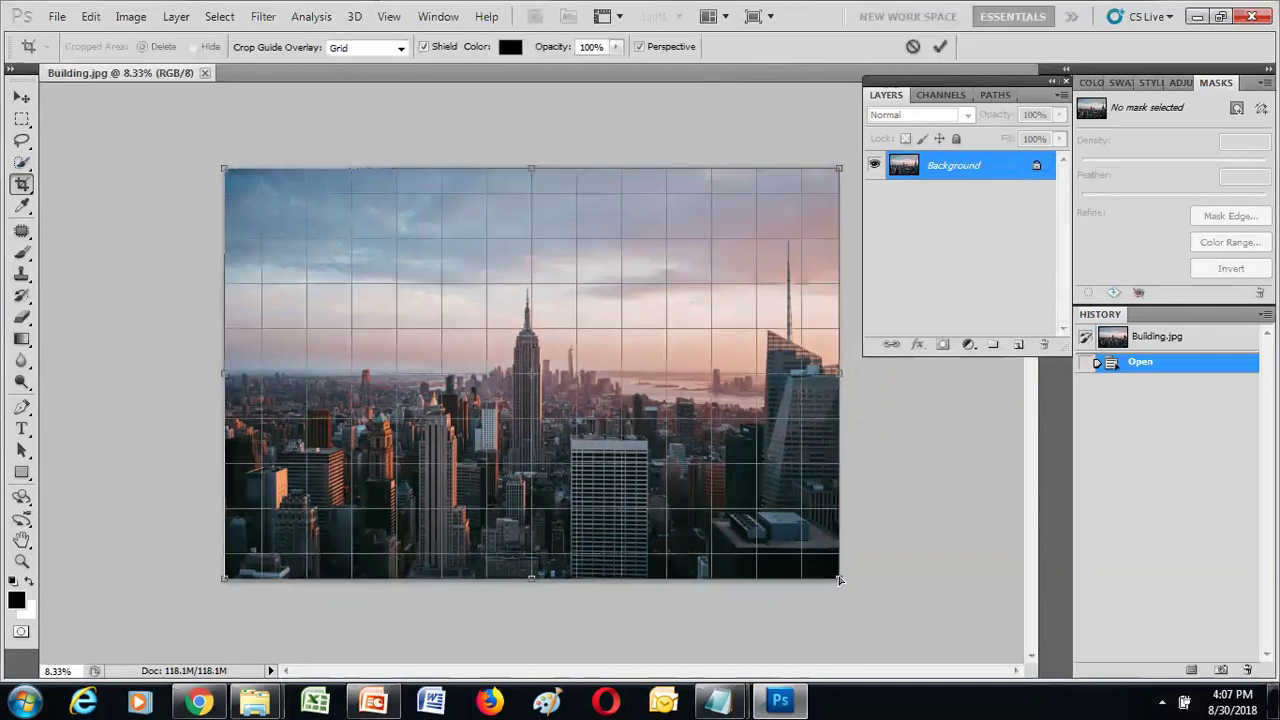
{"action": "left_click", "coordinate": [401, 48]}
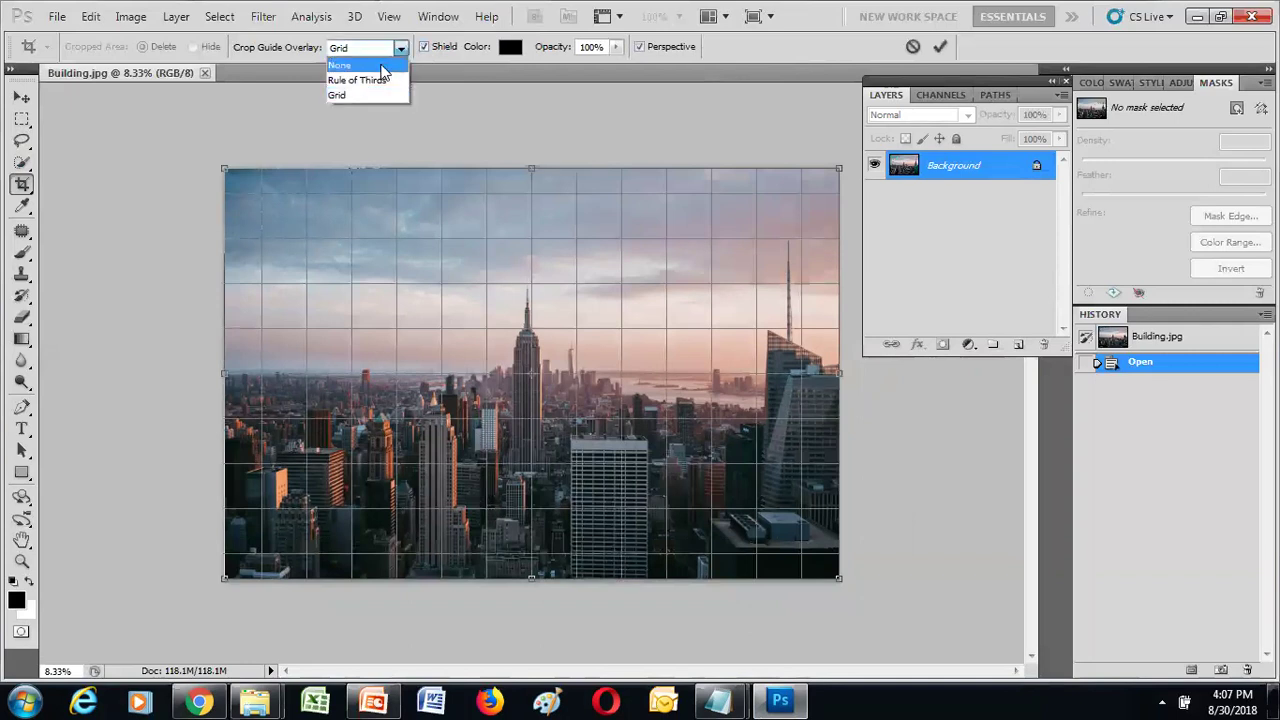
{"action": "left_click", "coordinate": [385, 62]}
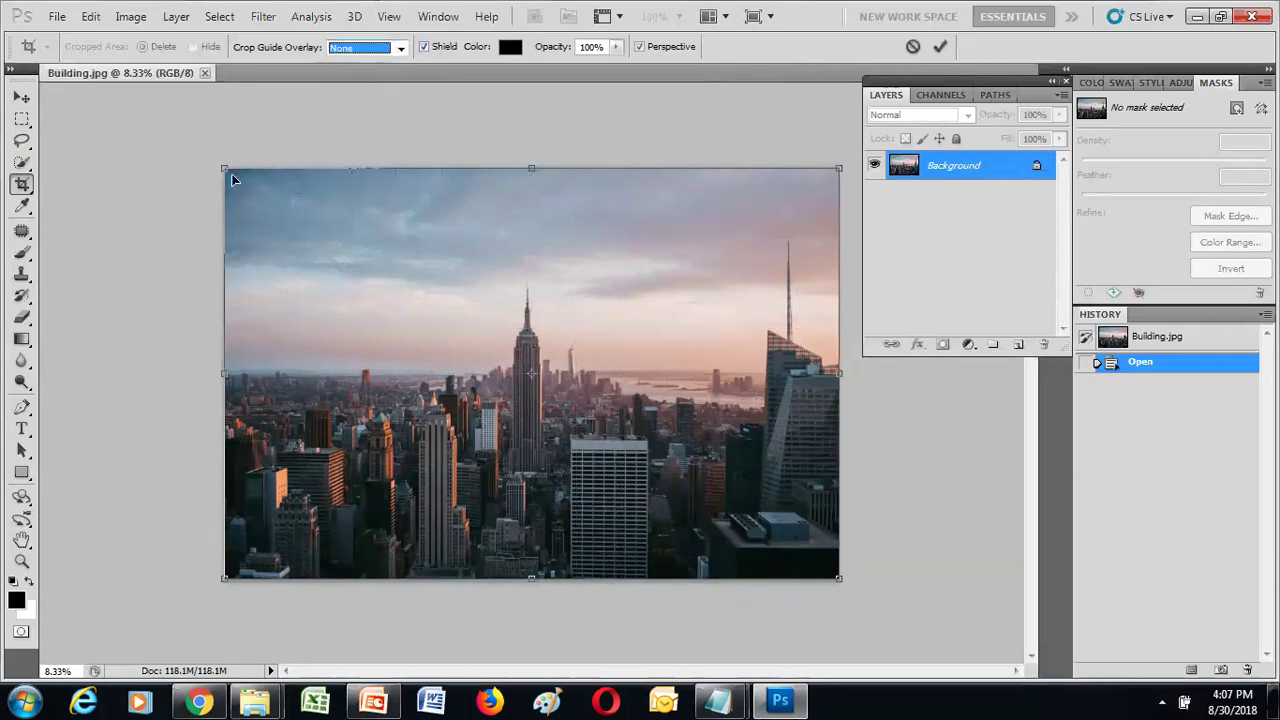
{"action": "left_click", "coordinate": [400, 48]}
{"action": "left_click", "coordinate": [400, 50]}
- Shift the crop box sideways past the image's left edge and apply the crop
{"action": "left_click_drag", "start_coordinate": [796, 405], "coordinate": [736, 405]}
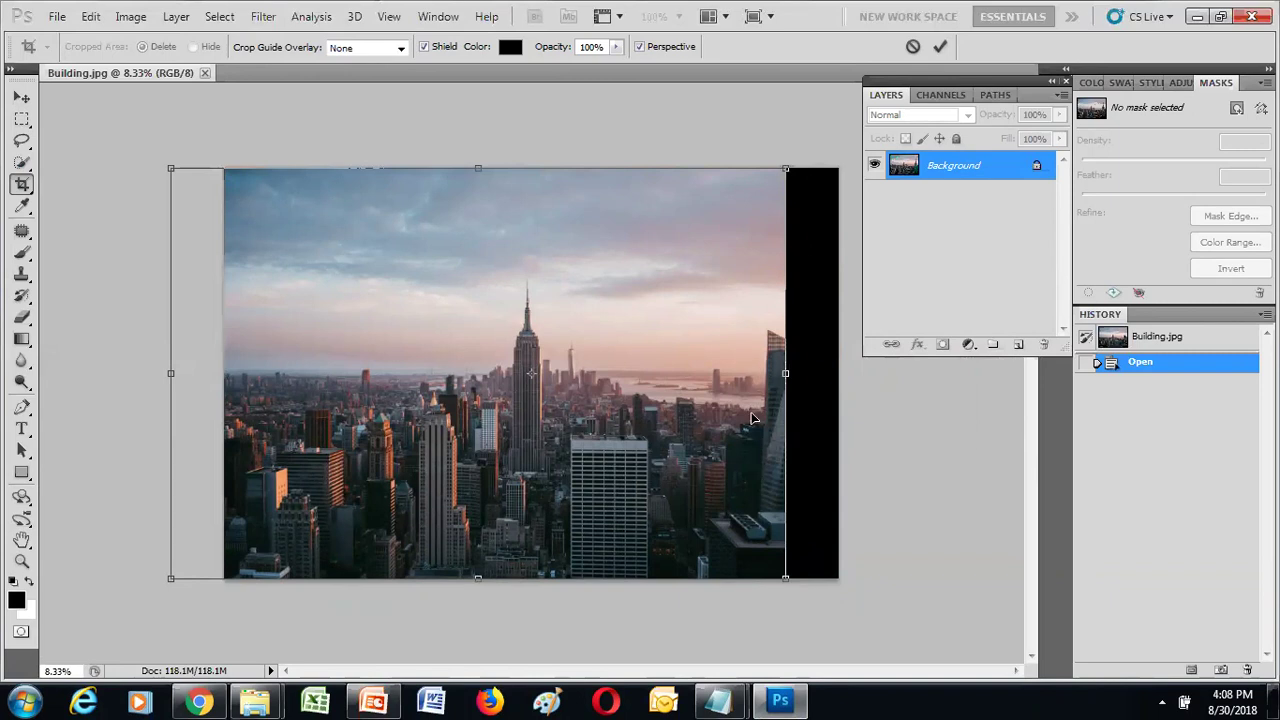
{"action": "left_click_drag", "start_coordinate": [752, 418], "coordinate": [731, 418]}
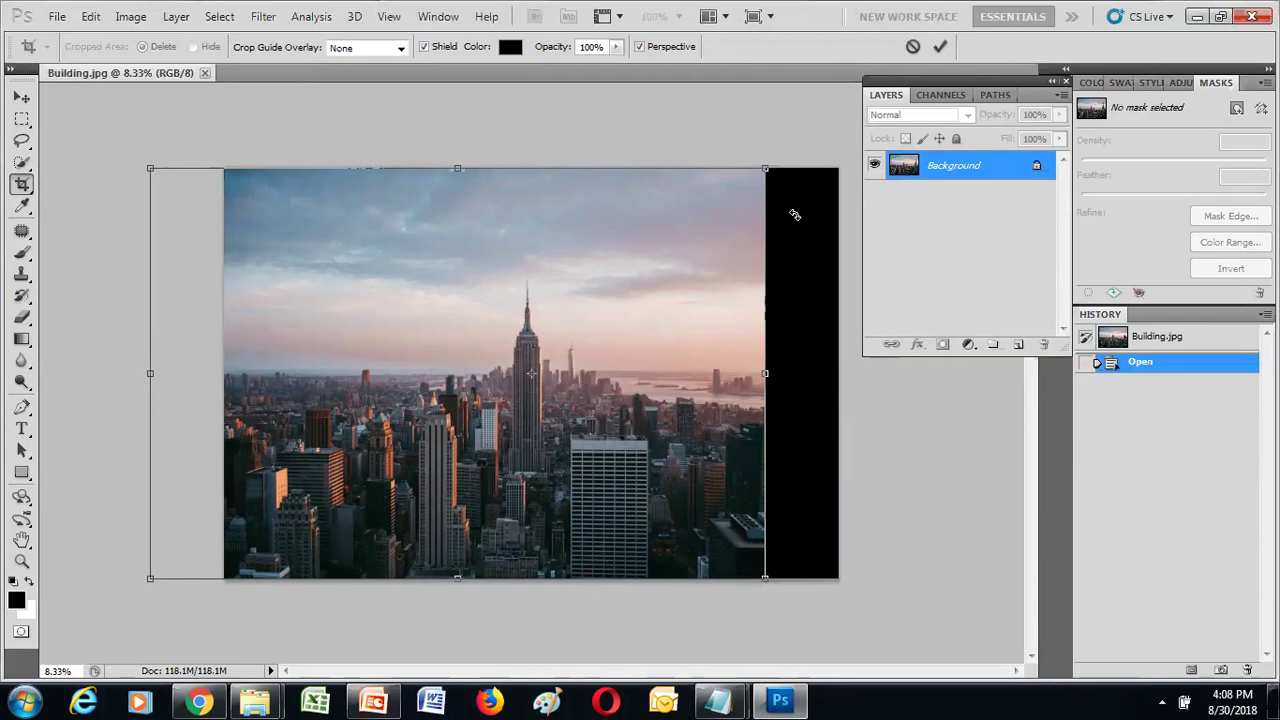
{"action": "key", "text": "Return"}
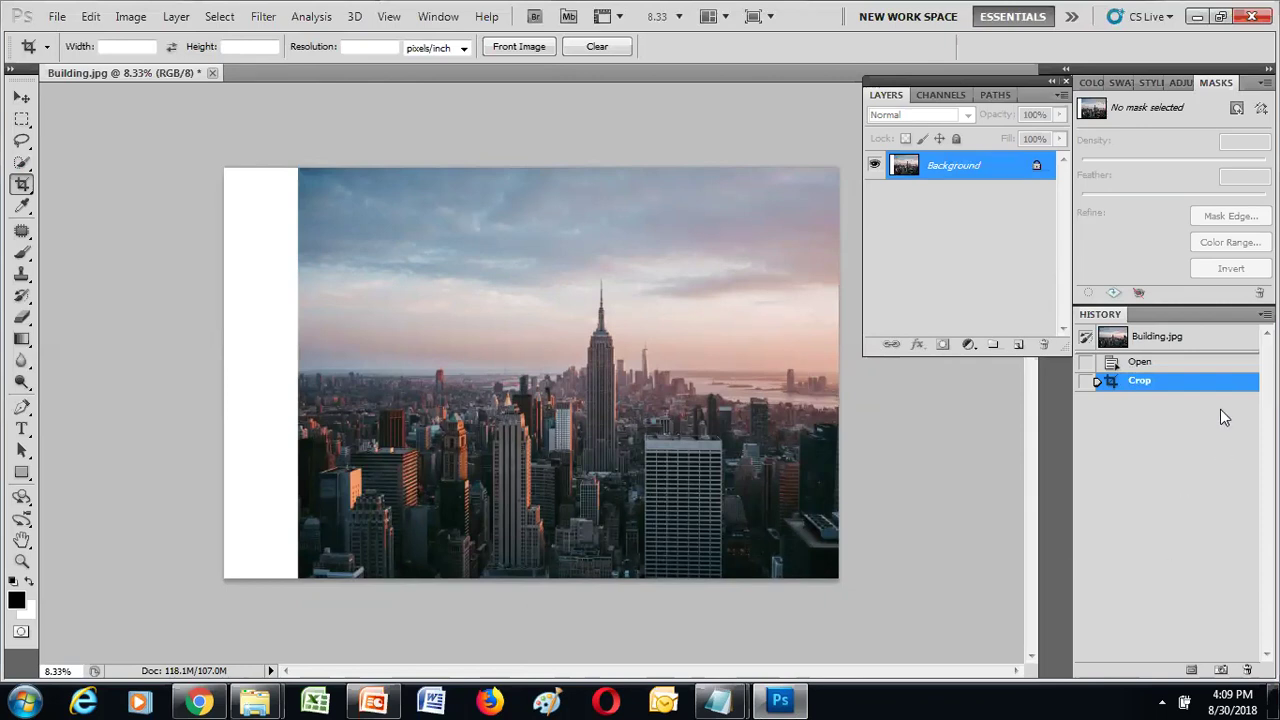
- Revert the image to its Open history state and check that the History panel is enabled
{"action": "left_click", "coordinate": [1150, 364]}
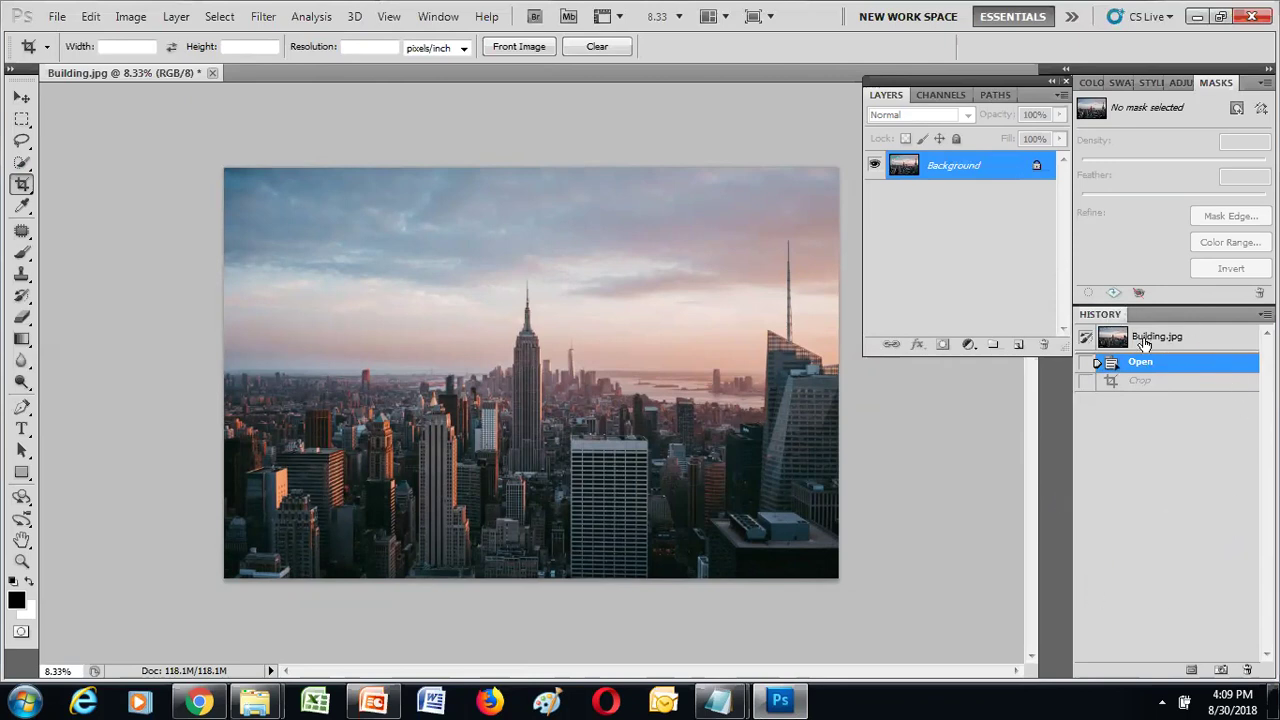
{"action": "left_click", "coordinate": [437, 17]}
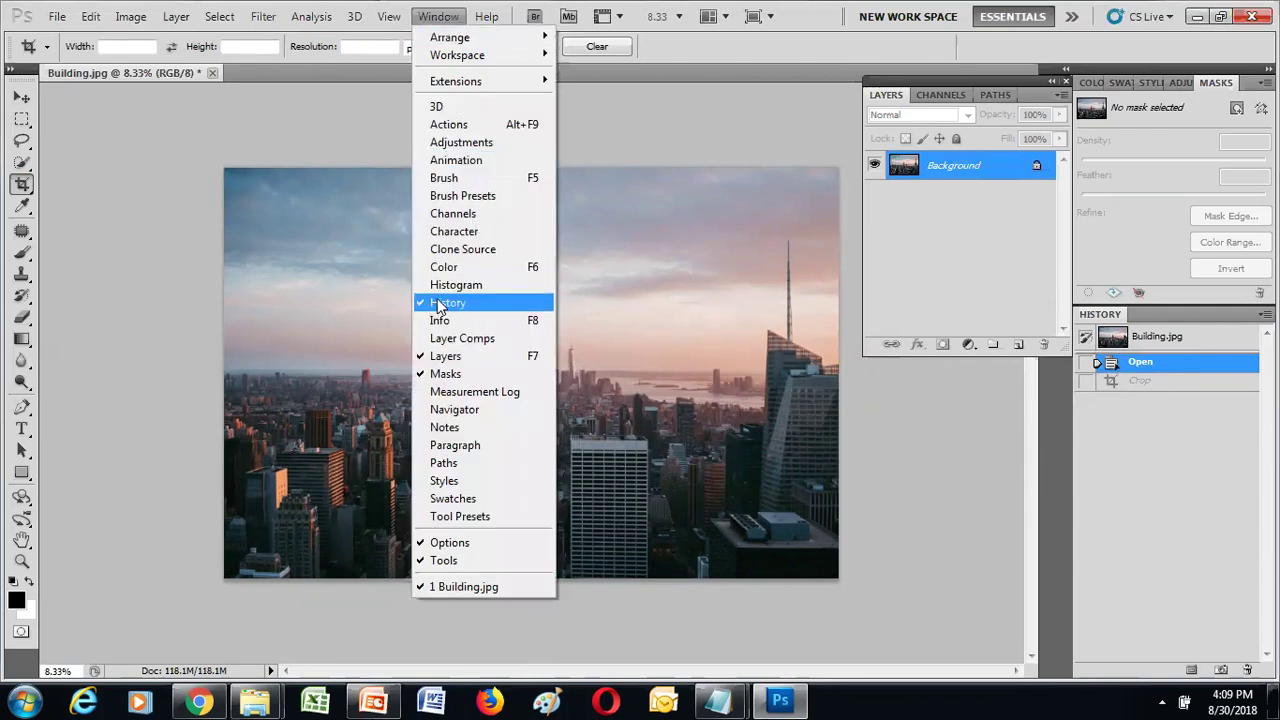
{"action": "left_click", "coordinate": [845, 399]}
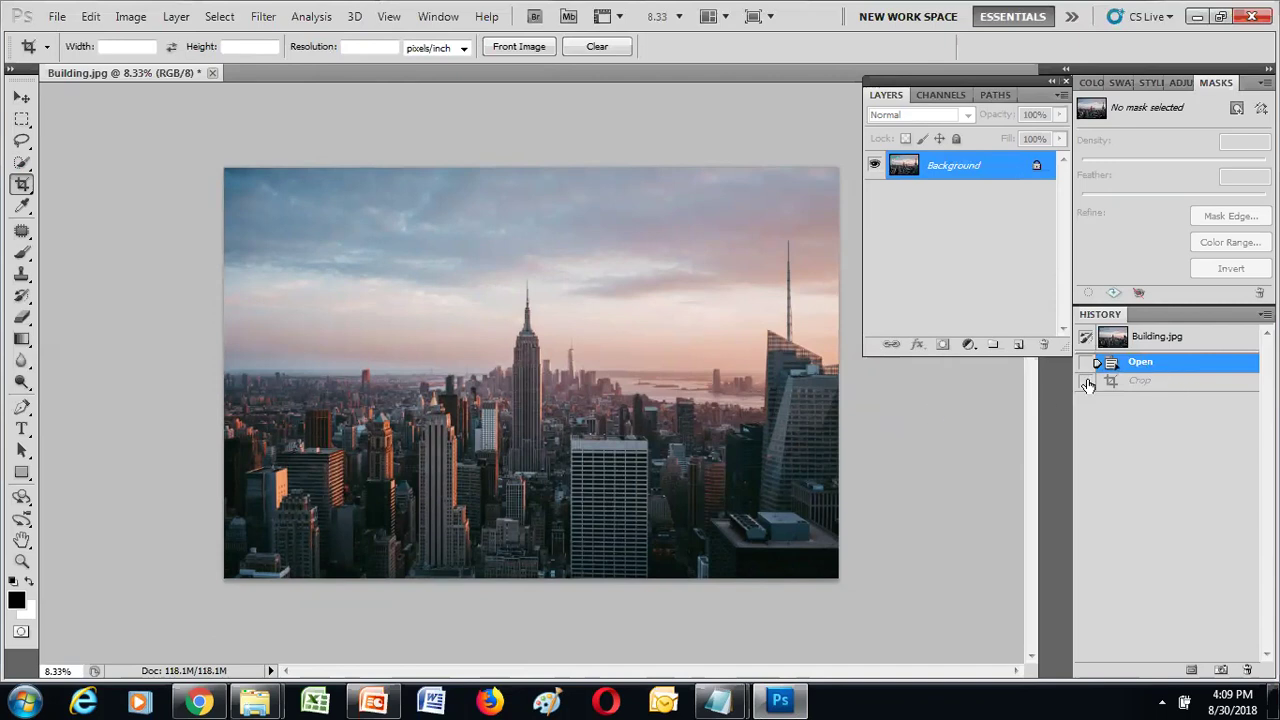
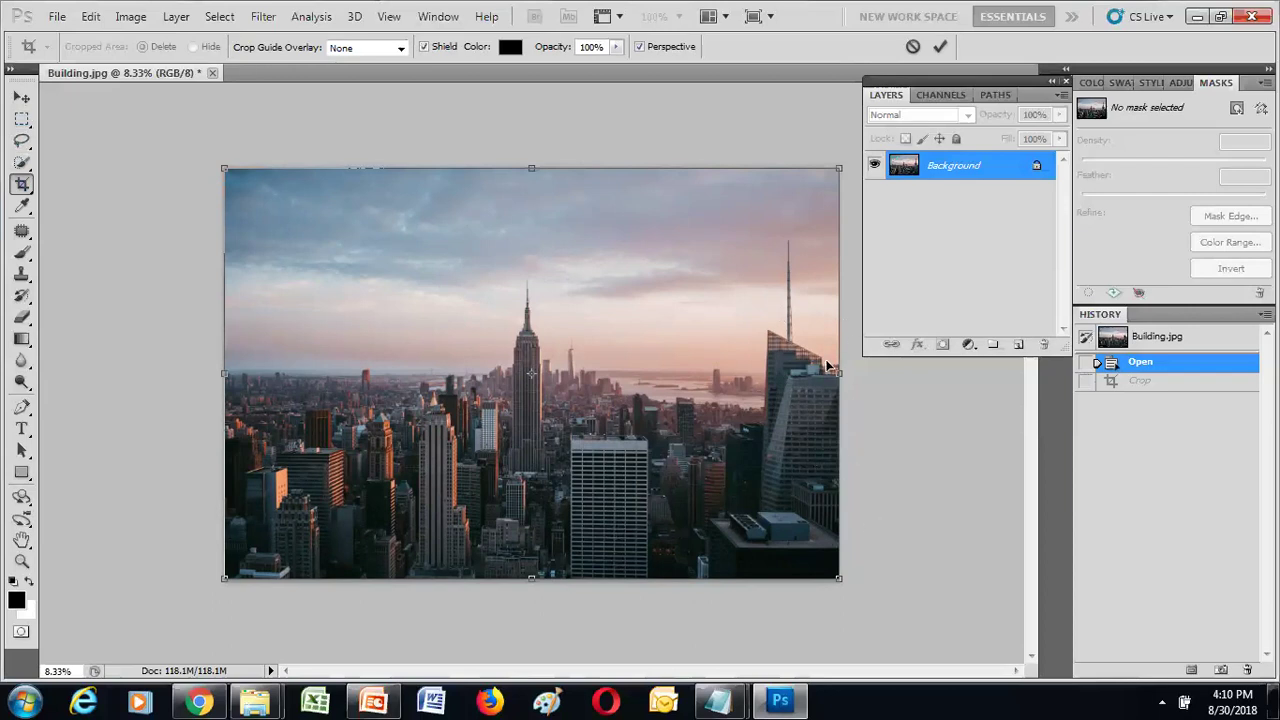
- Try rotating a full-image crop box slightly counterclockwise twice, discarding the crop each time
{"action": "left_click_drag", "start_coordinate": [866, 521], "coordinate": [886, 471]}
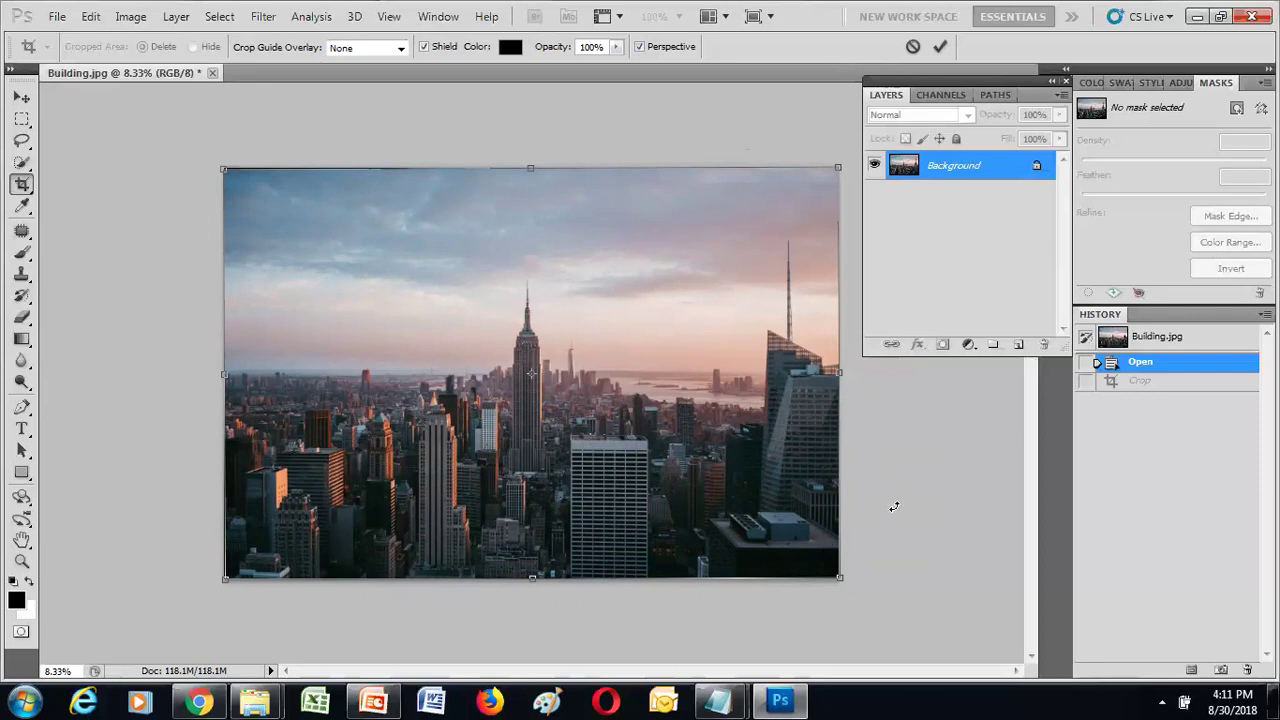
{"action": "left_click_drag", "start_coordinate": [894, 471], "coordinate": [894, 460]}
{"action": "key", "text": "Escape"}
{"action": "left_click_drag", "start_coordinate": [224, 166], "coordinate": [840, 589]}
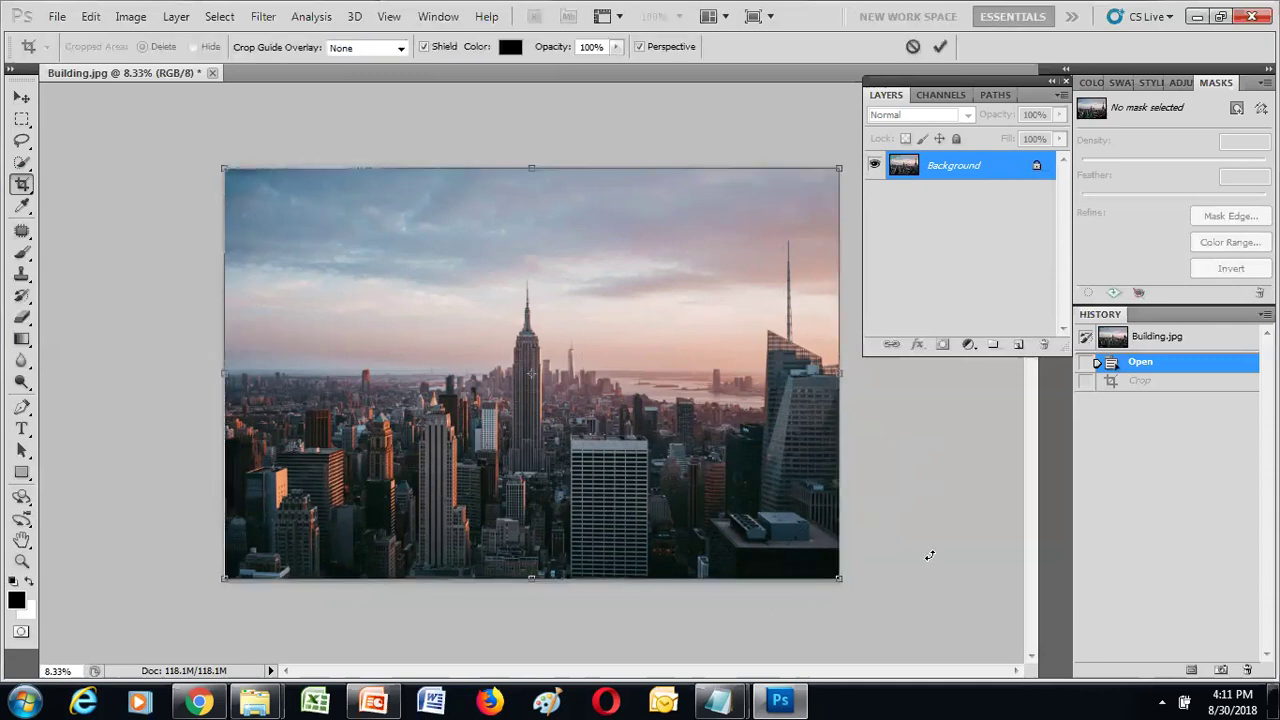
{"action": "left_click_drag", "start_coordinate": [929, 553], "coordinate": [929, 521]}
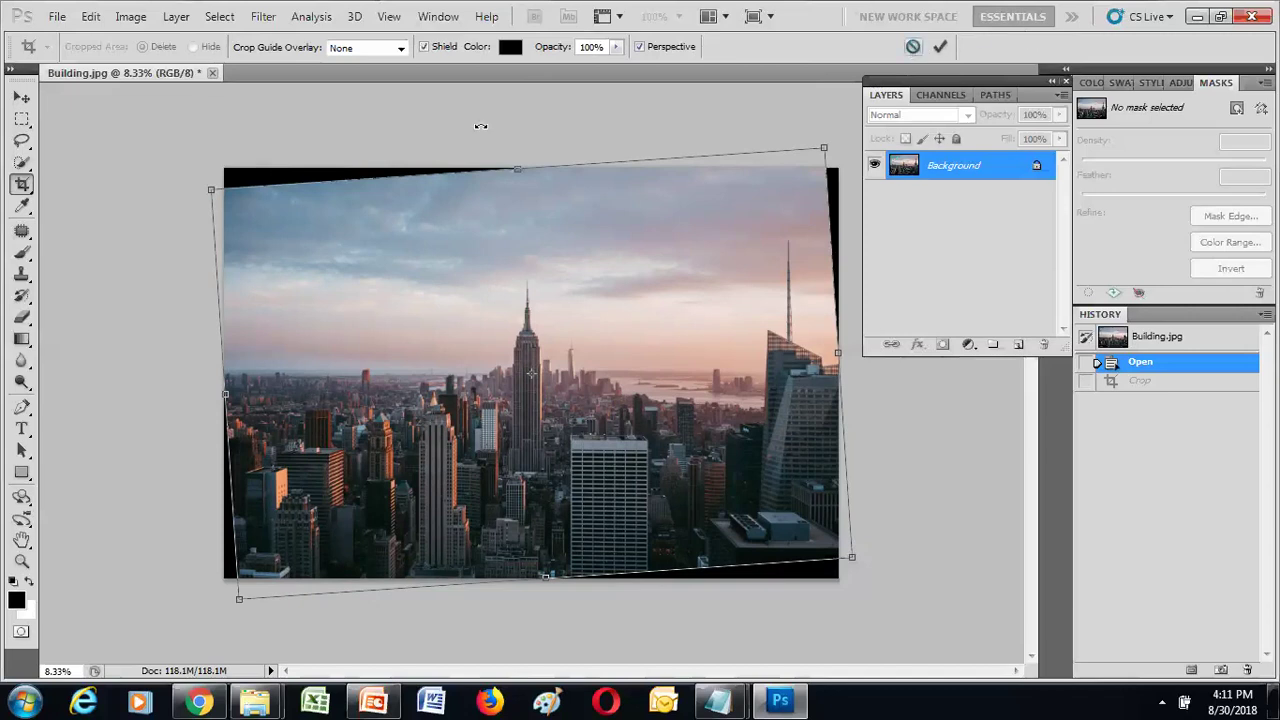
{"action": "left_click", "coordinate": [911, 48]}
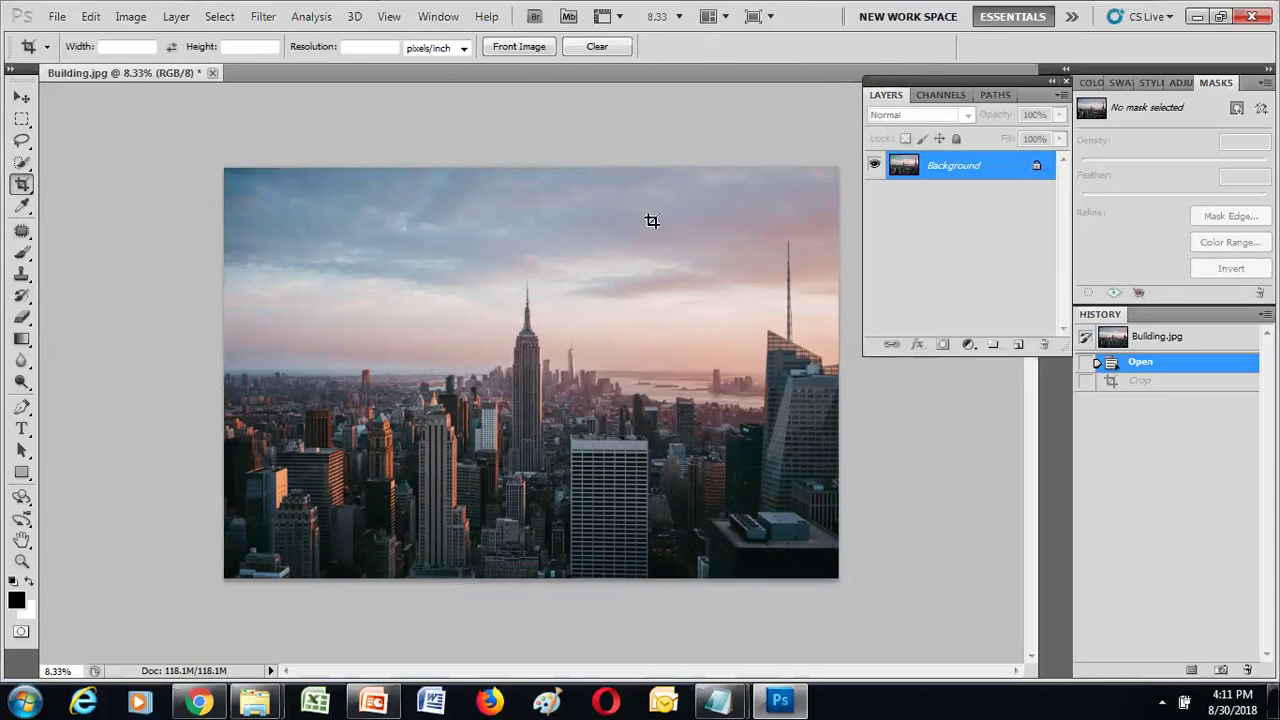
- Draw a crop box around the entire image and set the crop guide overlay to Rule of Thirds
{"action": "left_click_drag", "start_coordinate": [224, 166], "coordinate": [839, 577]}
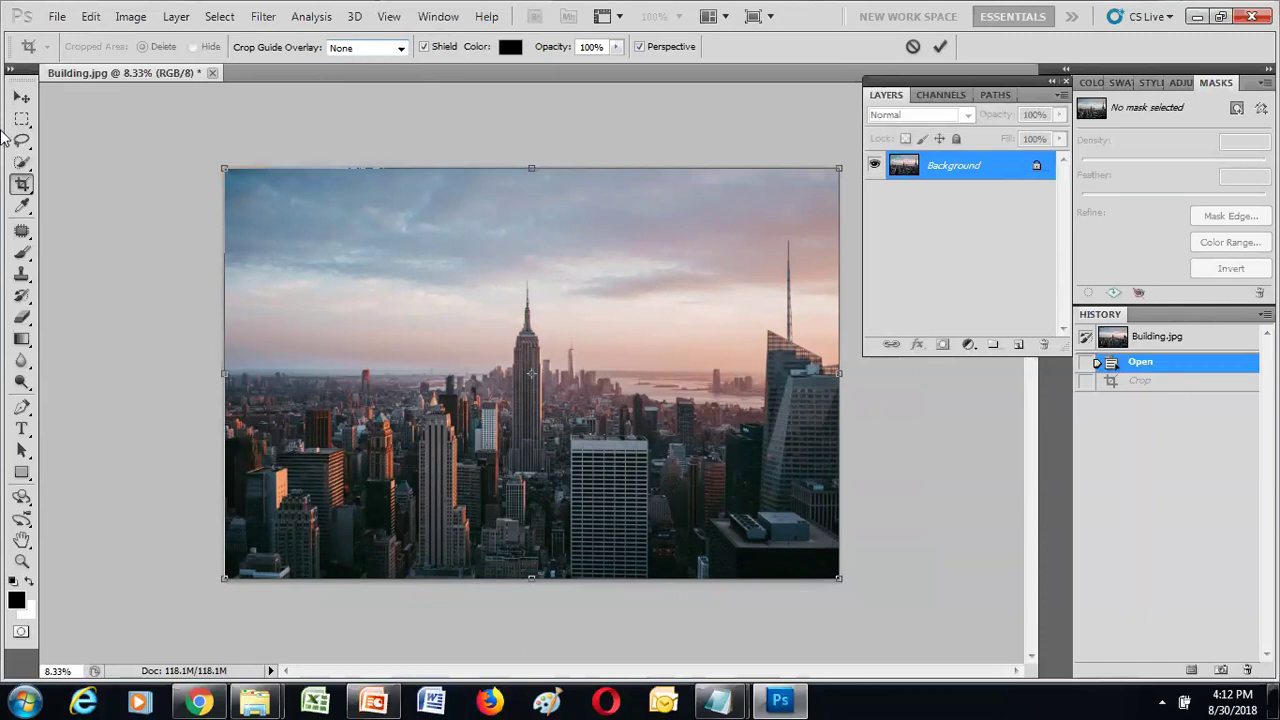
{"action": "right_click", "coordinate": [22, 184]}
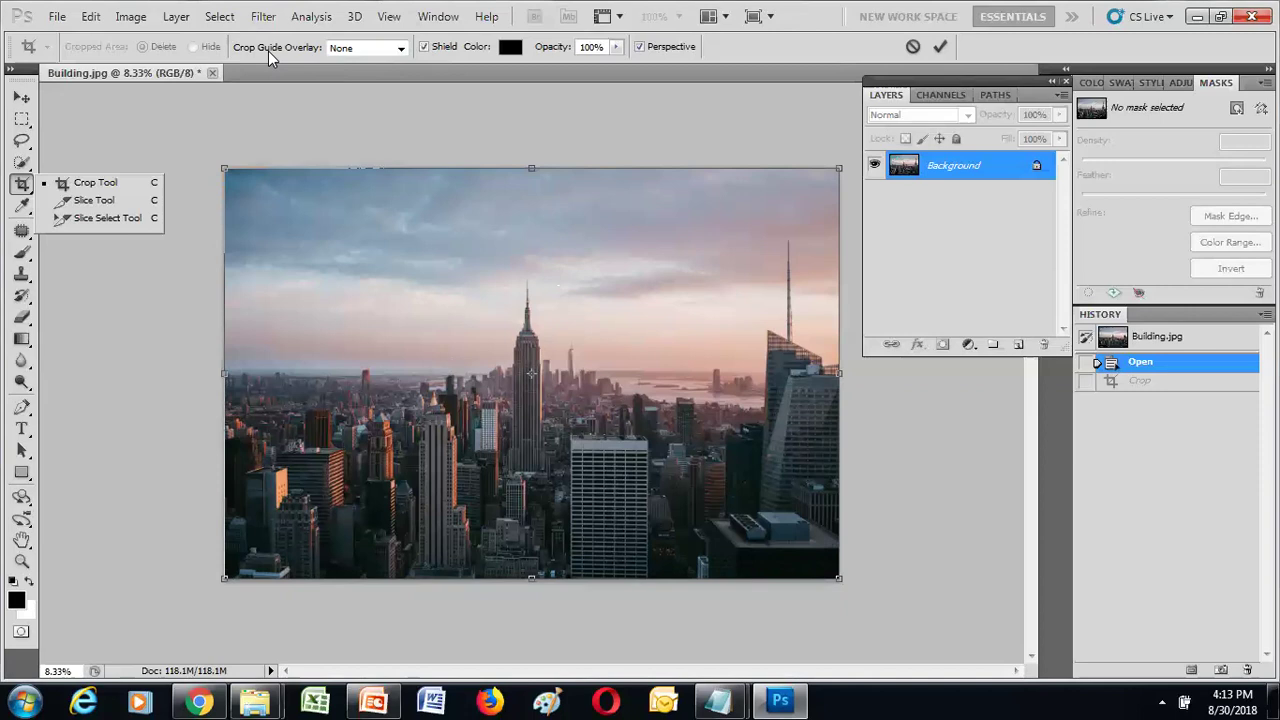
{"action": "left_click", "coordinate": [401, 48]}
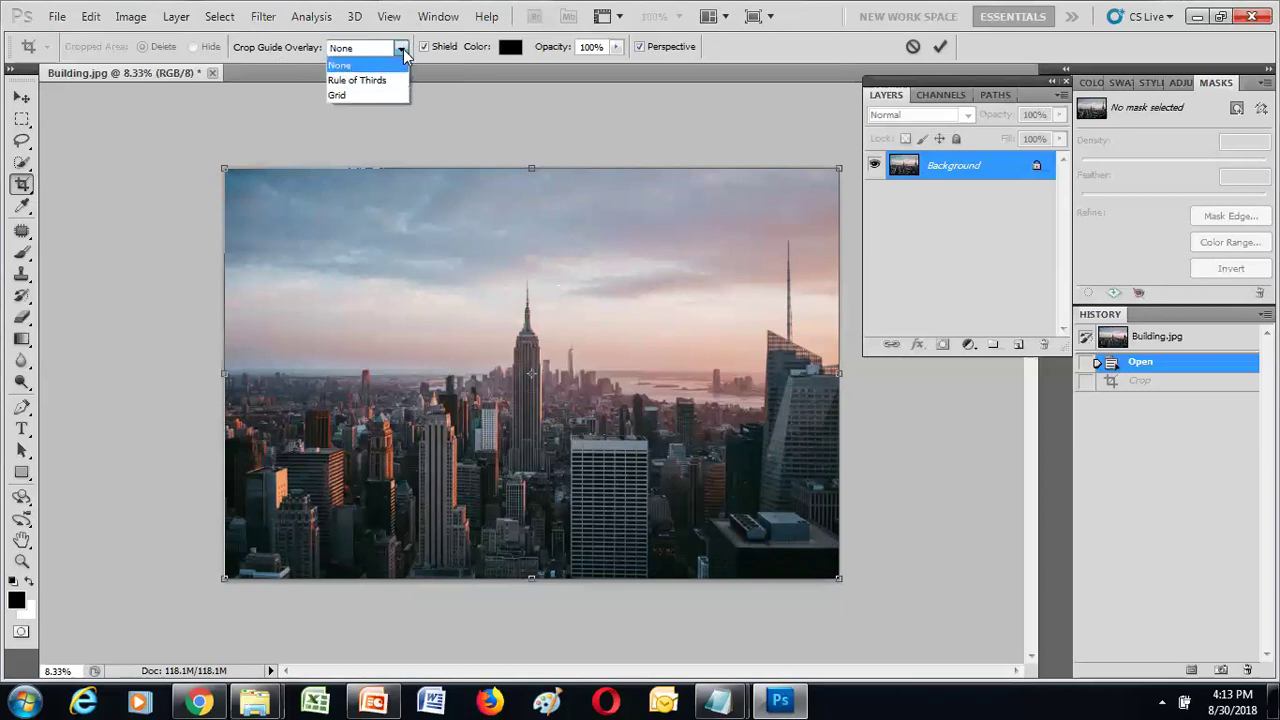
{"action": "left_click", "coordinate": [387, 86]}
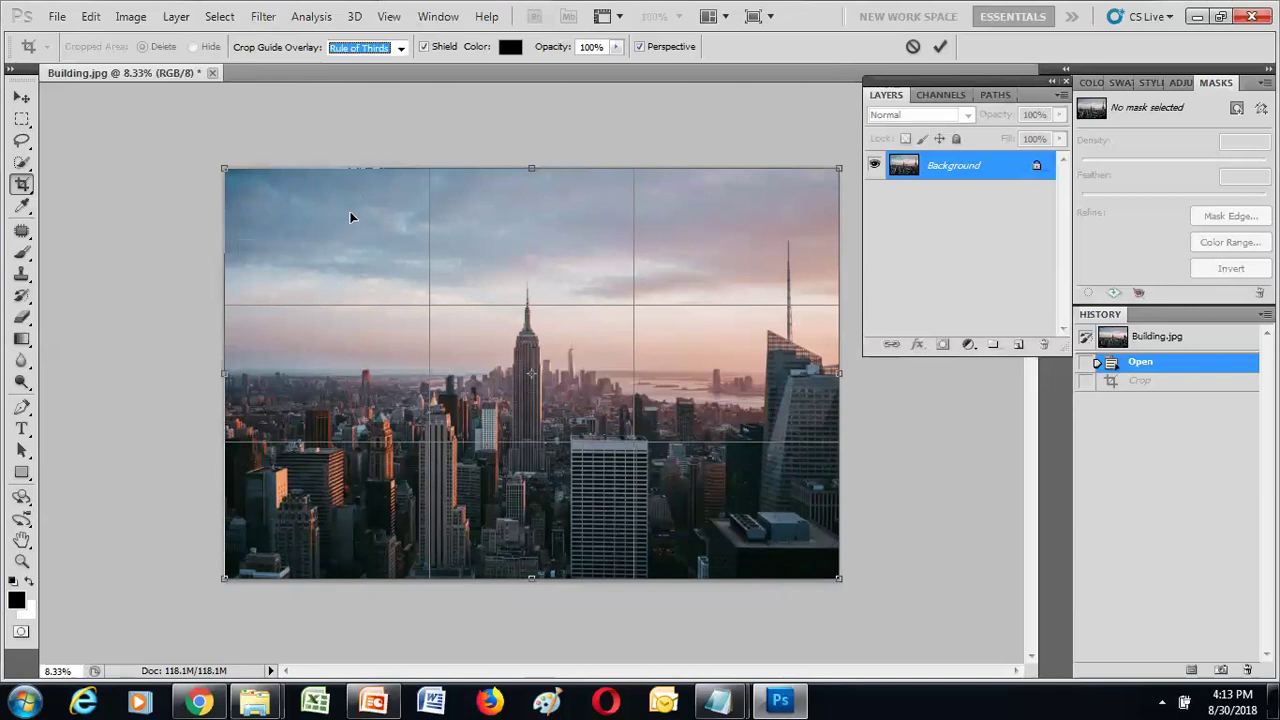
- Try rotating the crop box counterclockwise and pulling its four corners inward for a perspective crop, and cancel it
{"action": "left_click_drag", "start_coordinate": [860, 508], "coordinate": [886, 465]}
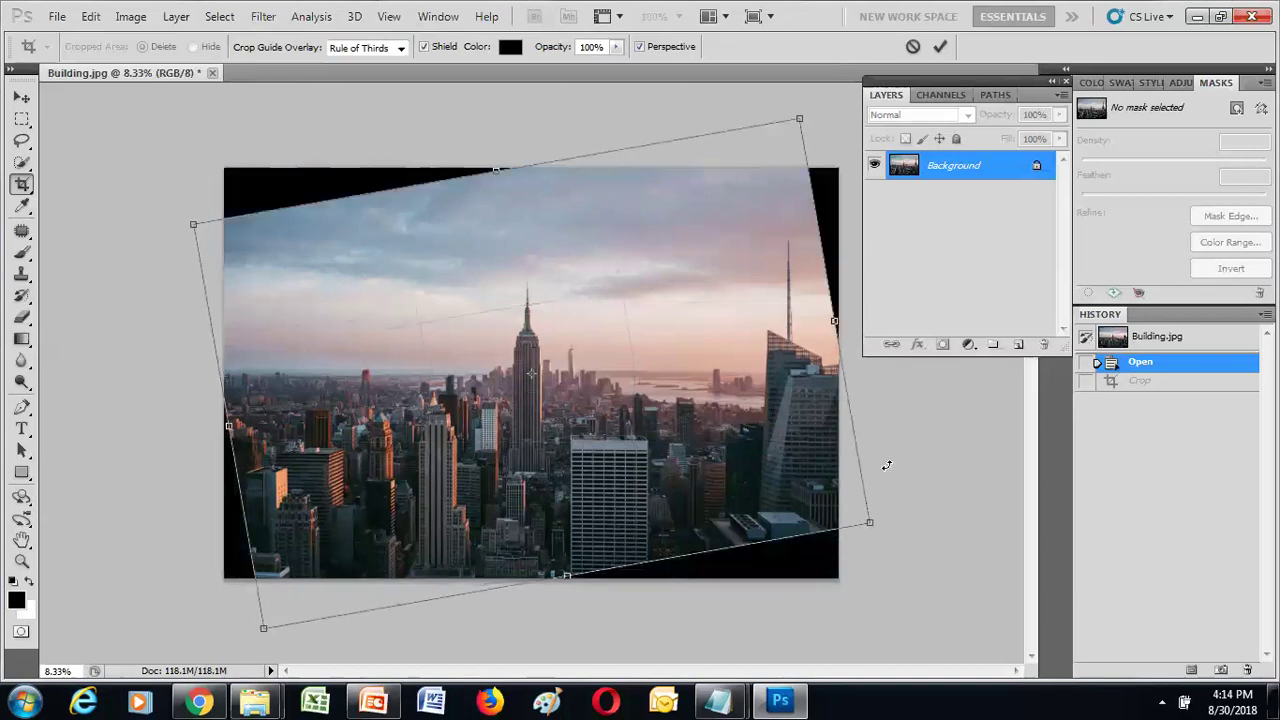
{"action": "left_click_drag", "start_coordinate": [870, 521], "coordinate": [799, 476]}
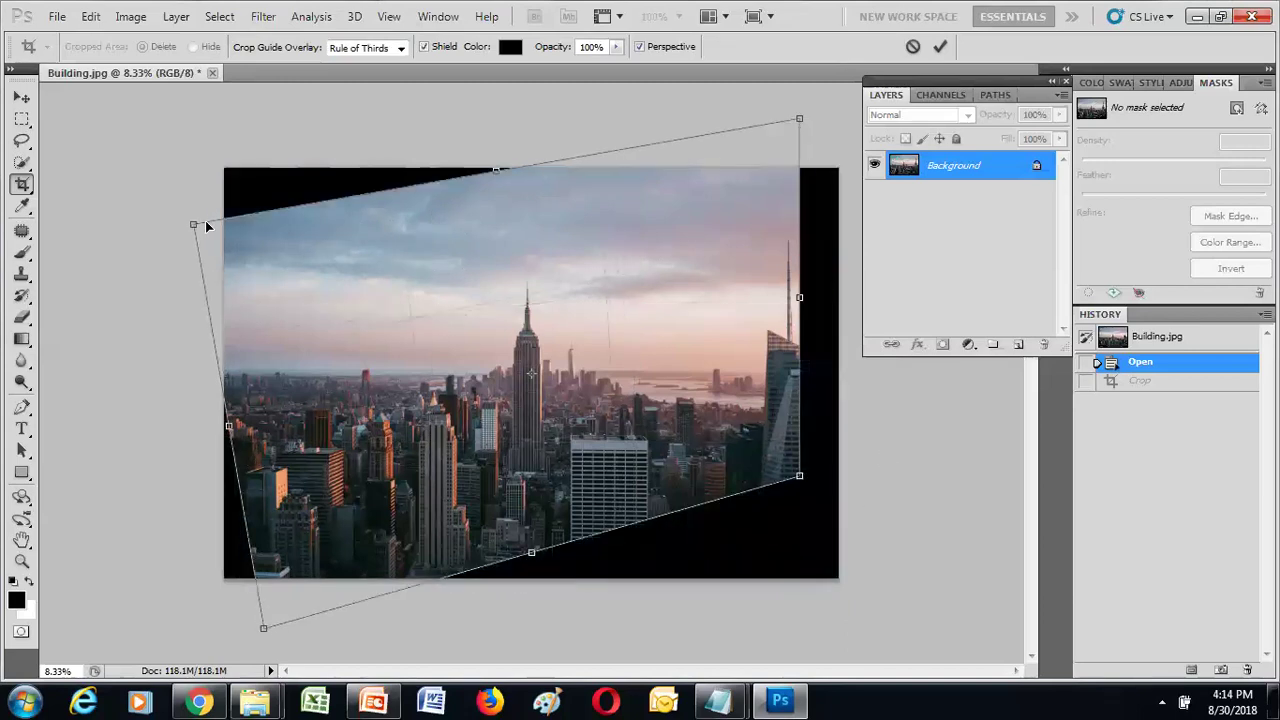
{"action": "left_click_drag", "start_coordinate": [210, 227], "coordinate": [264, 247]}
{"action": "left_click_drag", "start_coordinate": [273, 619], "coordinate": [335, 532]}
{"action": "left_click_drag", "start_coordinate": [801, 121], "coordinate": [770, 155]}
{"action": "left_click_drag", "start_coordinate": [716, 441], "coordinate": [709, 456]}
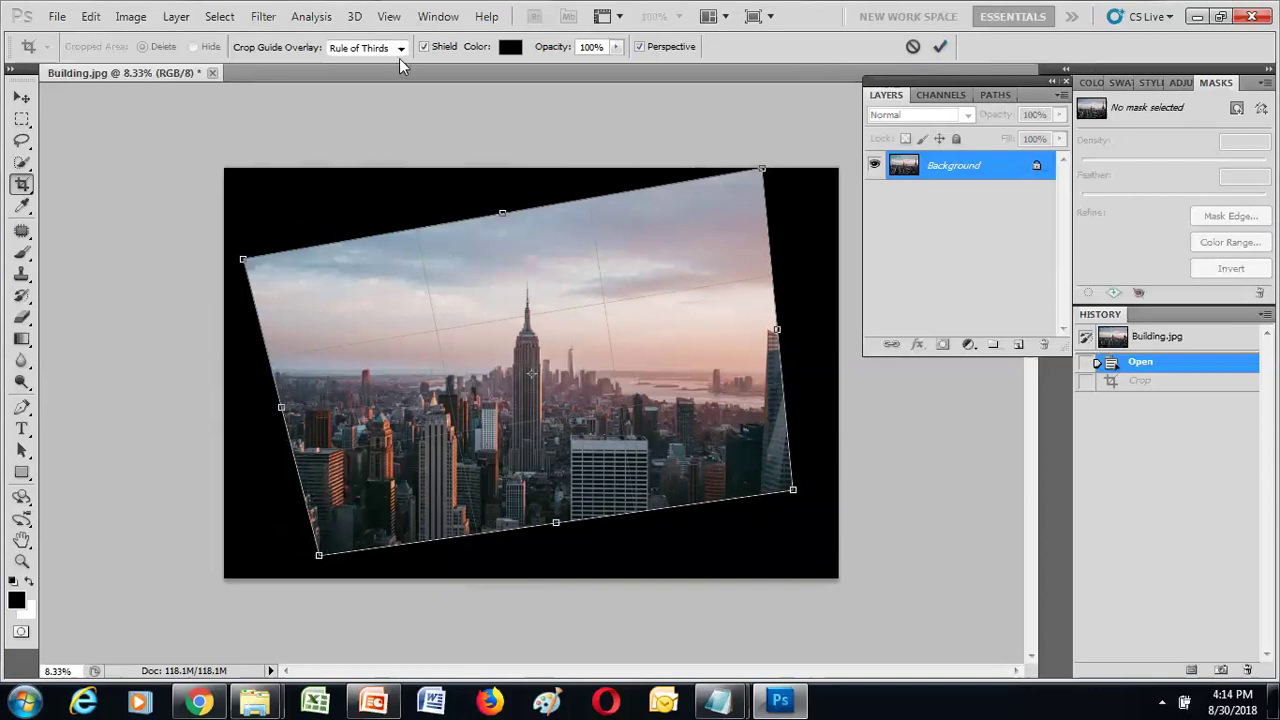
{"action": "left_click", "coordinate": [912, 47]}
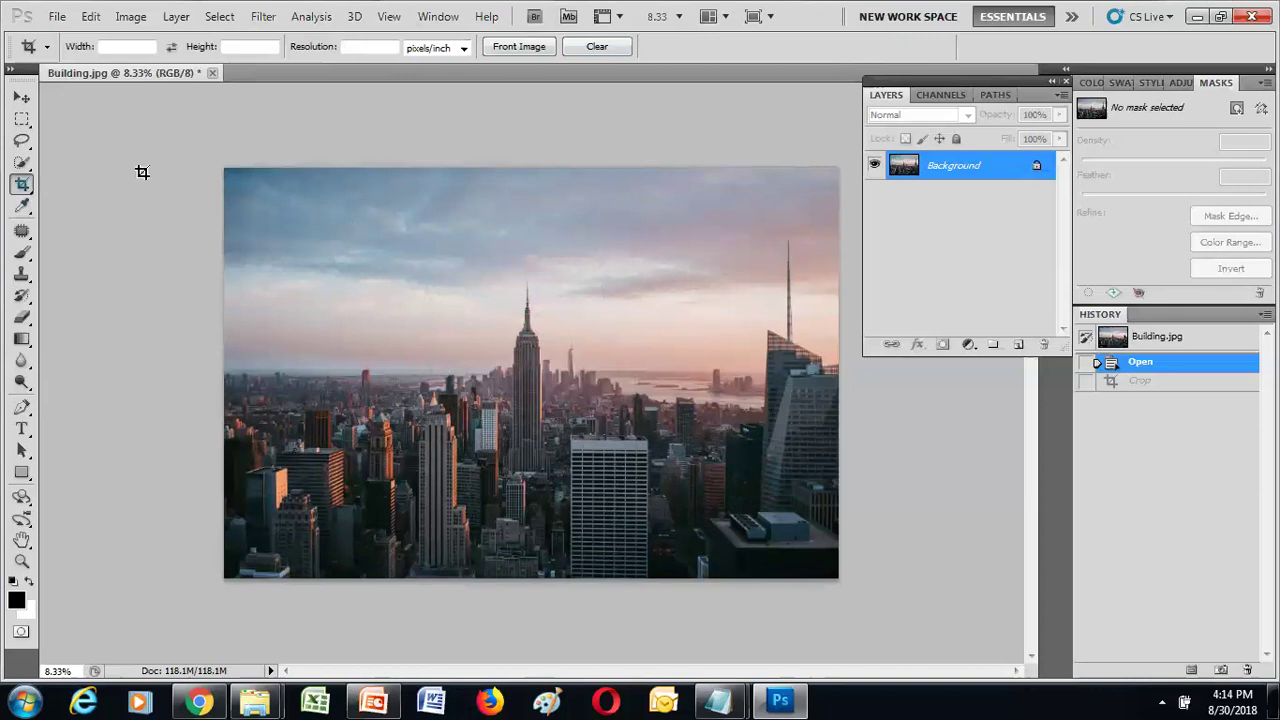
- Draw a new crop box over the full image and set the crop guide overlay to Grid
{"action": "left_click_drag", "start_coordinate": [226, 164], "coordinate": [838, 577]}
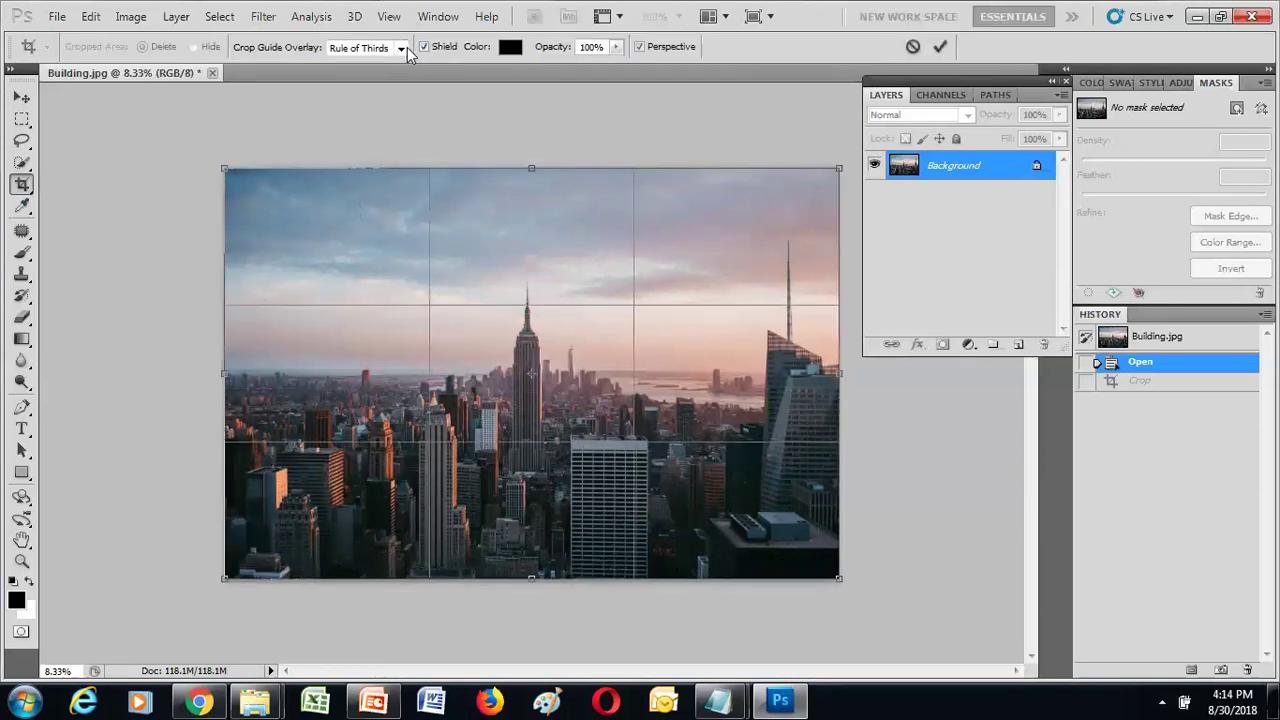
{"action": "left_click", "coordinate": [400, 47]}
{"action": "left_click", "coordinate": [340, 95]}
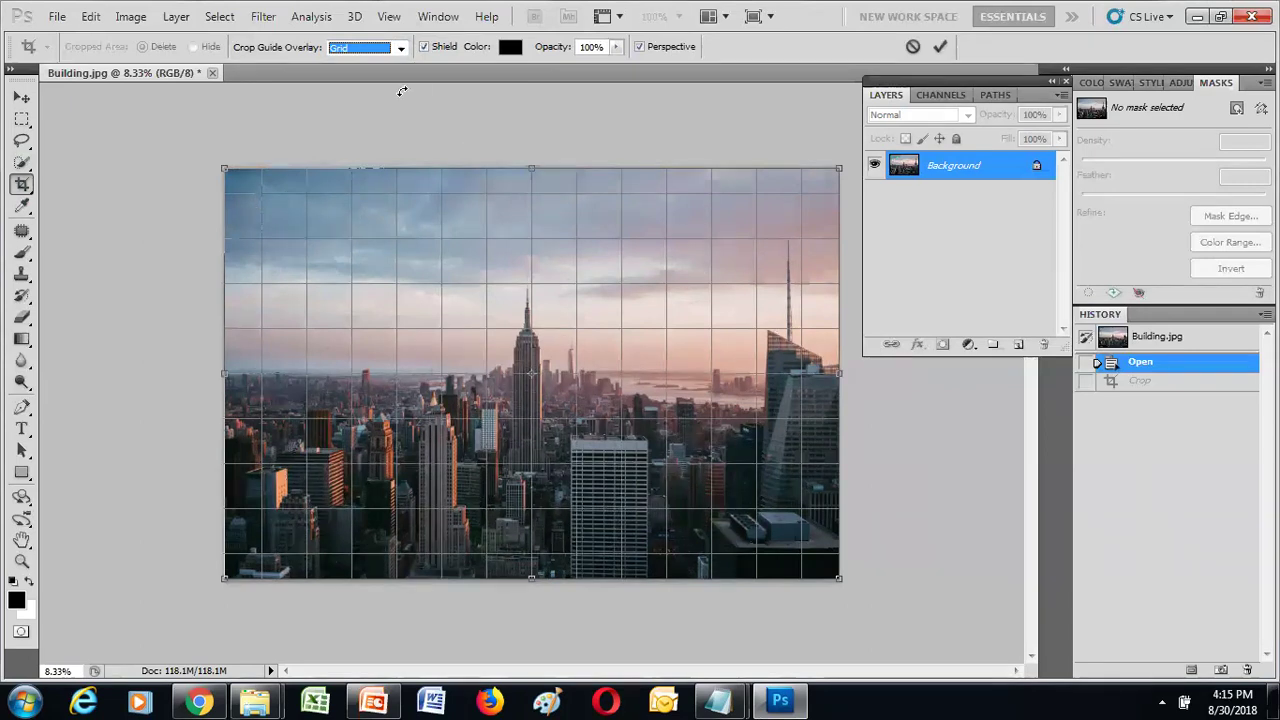
- Keep the Grid crop guide overlay, pull all four corners of the crop box inward to unequal positions, and apply the perspective crop
{"action": "left_click", "coordinate": [400, 48]}
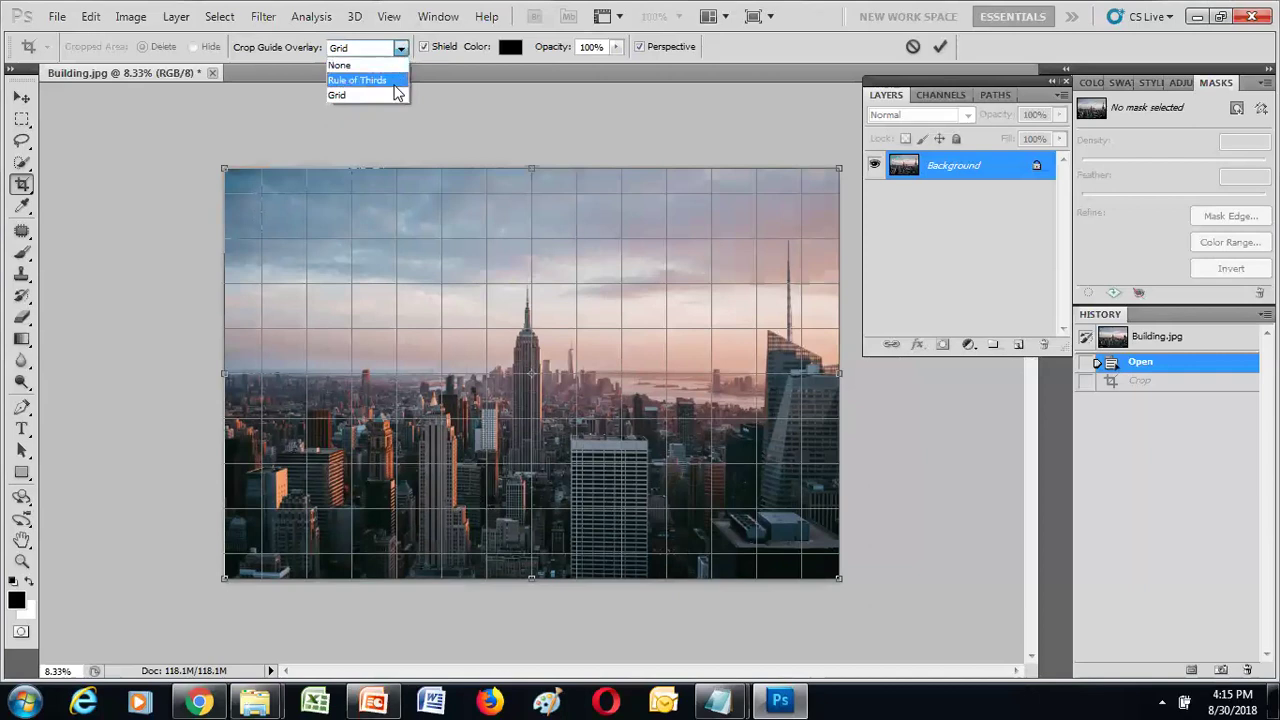
{"action": "left_click", "coordinate": [392, 94]}
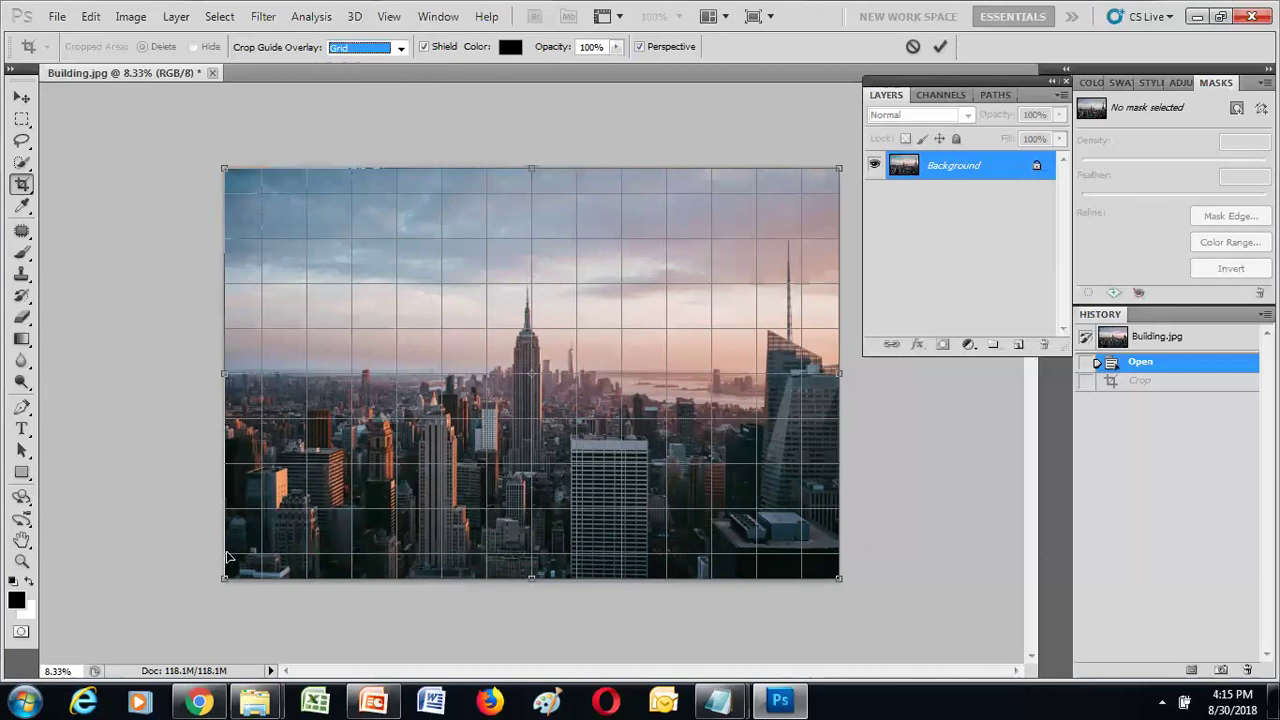
{"action": "left_click_drag", "start_coordinate": [223, 579], "coordinate": [275, 525]}
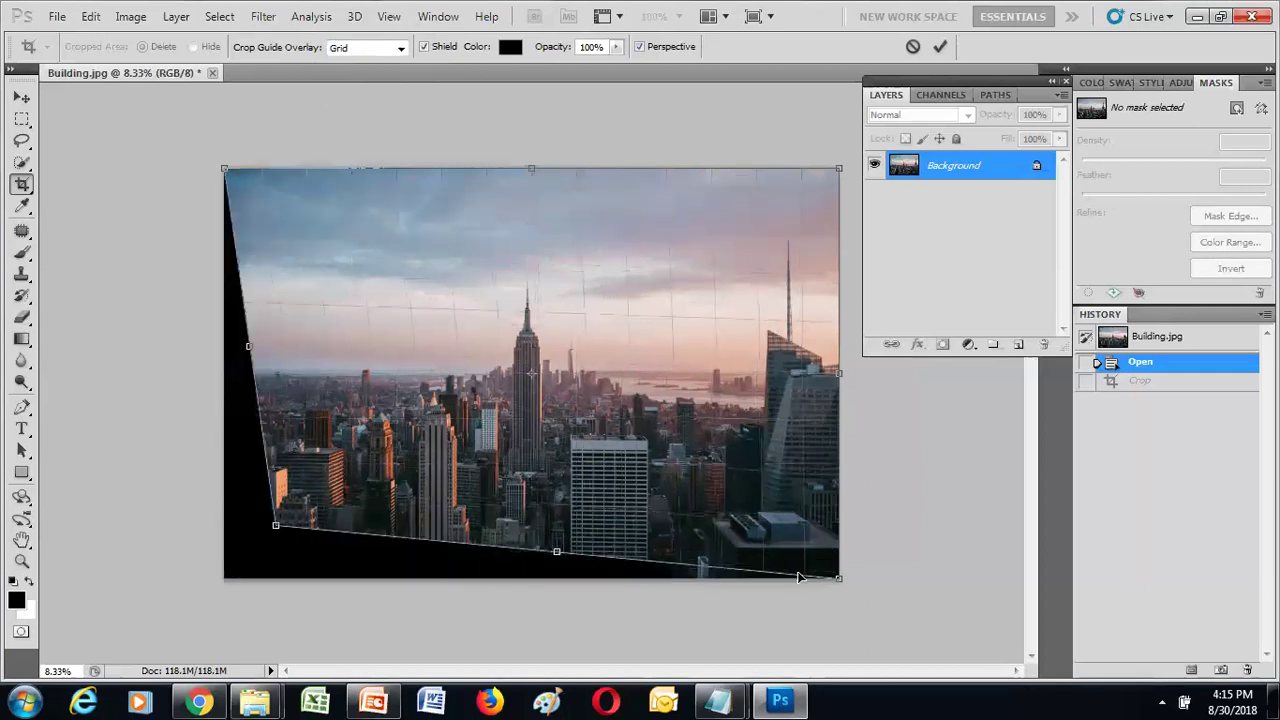
{"action": "left_click_drag", "start_coordinate": [843, 588], "coordinate": [741, 512]}
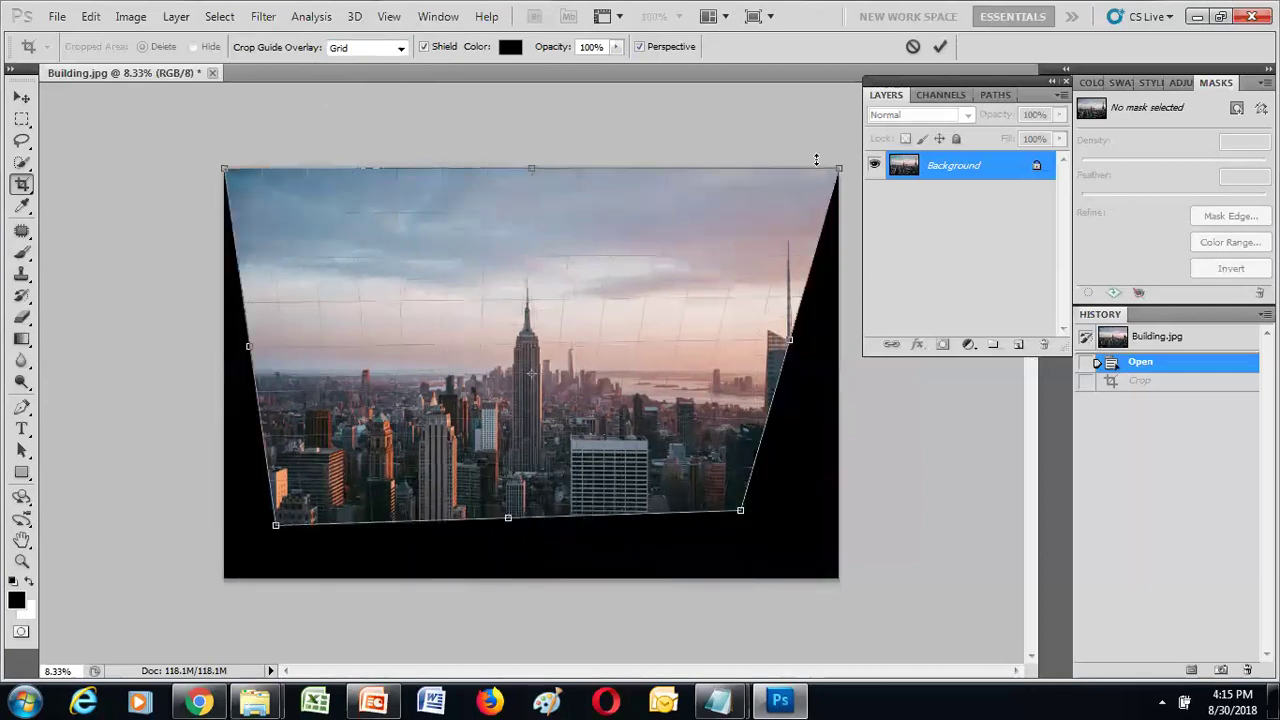
{"action": "left_click_drag", "start_coordinate": [831, 178], "coordinate": [695, 322]}
{"action": "left_click_drag", "start_coordinate": [224, 170], "coordinate": [248, 190]}
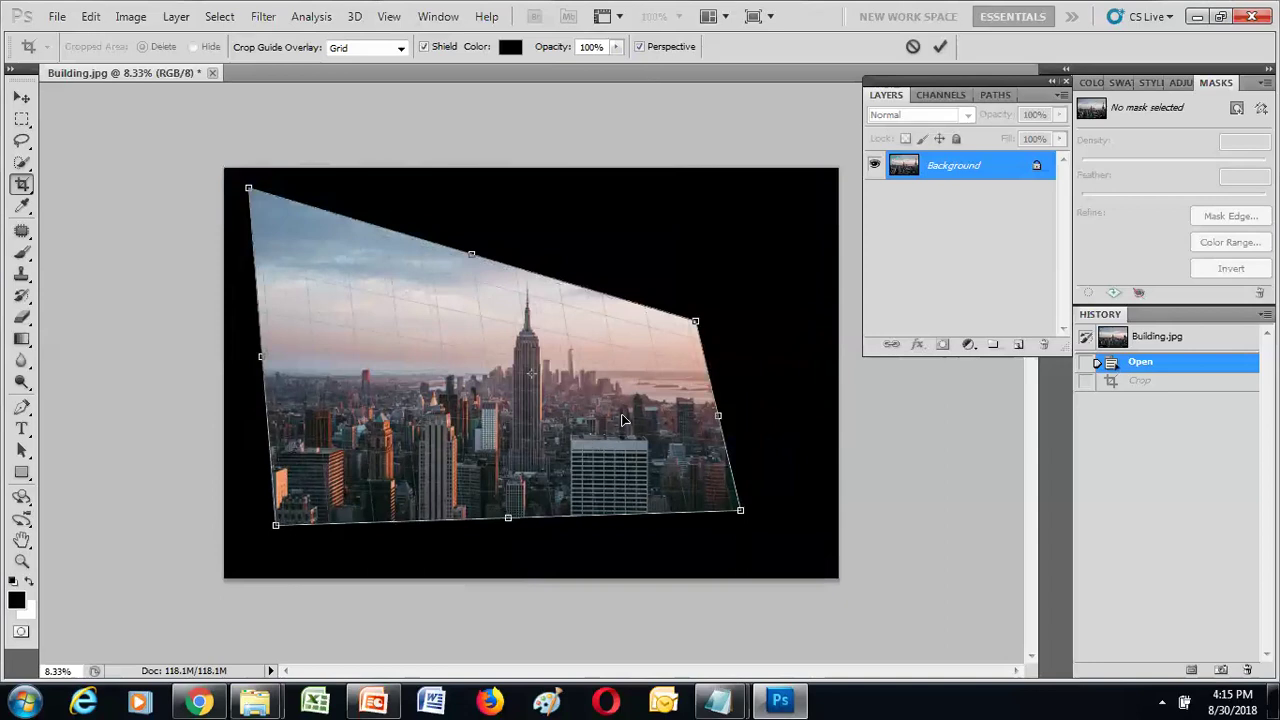
{"action": "left_click", "coordinate": [941, 49]}
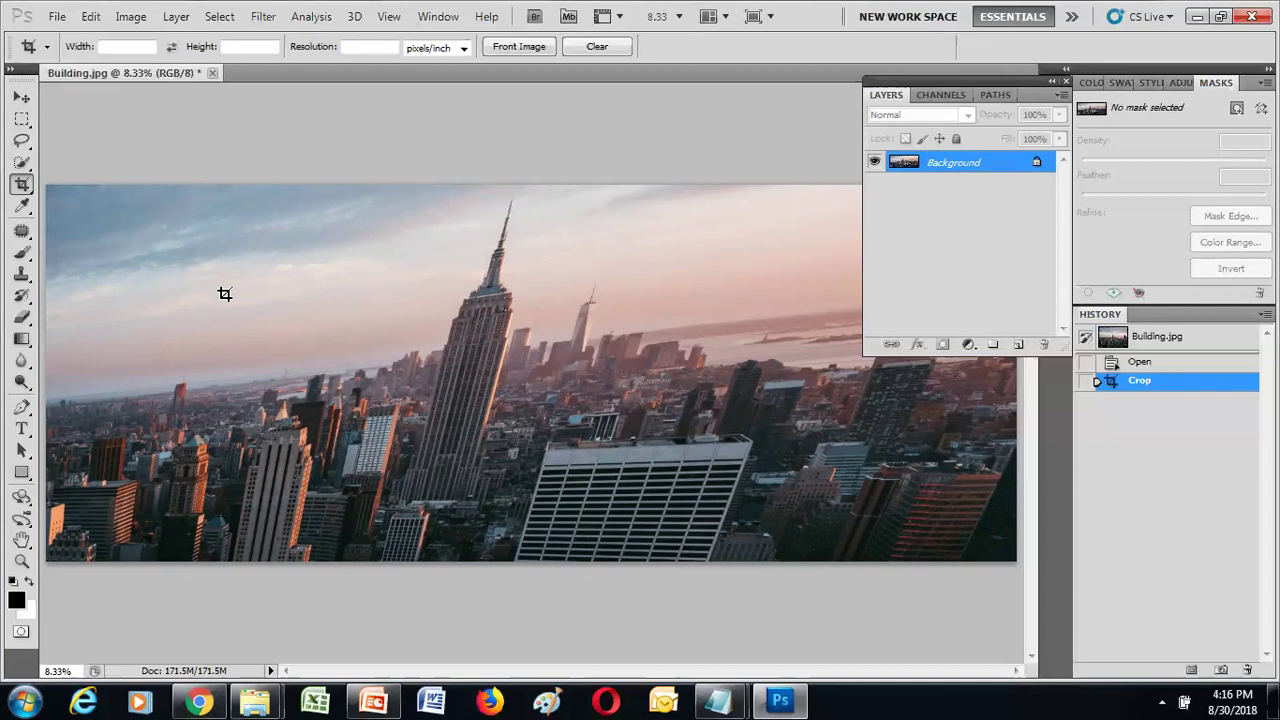
- Switch to PowerPoint to view the Crop Tool Example slide, and return to Photoshop
{"action": "left_click", "coordinate": [375, 700]}
{"action": "left_click", "coordinate": [100, 612]}
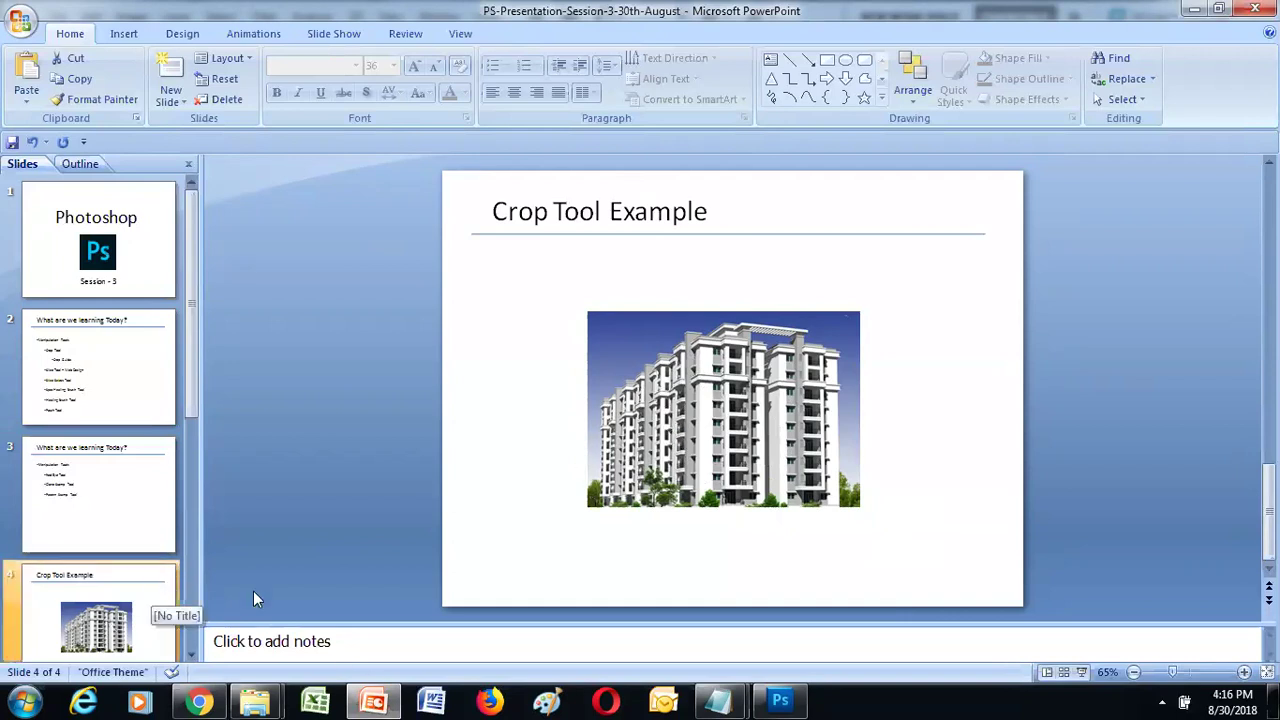
{"action": "left_click", "coordinate": [780, 700]}
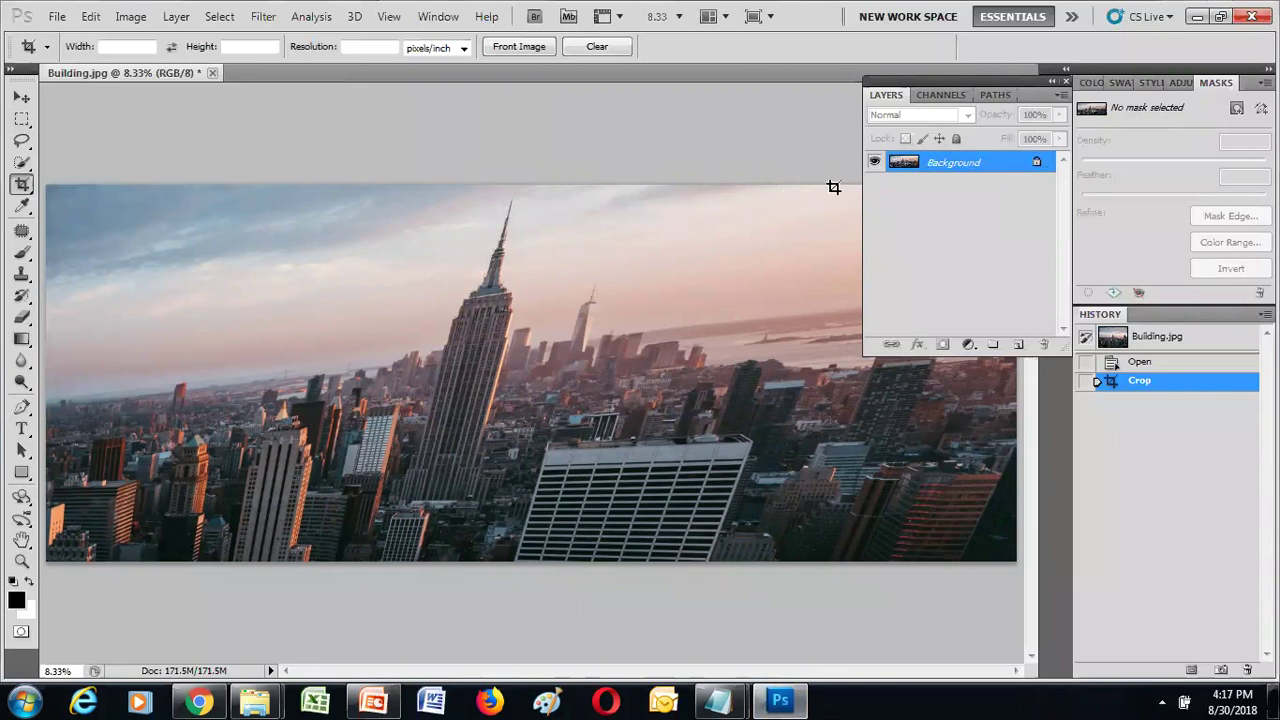
- Close Building.jpg without saving the changes and activate the Slice tool
{"action": "left_click", "coordinate": [212, 74]}
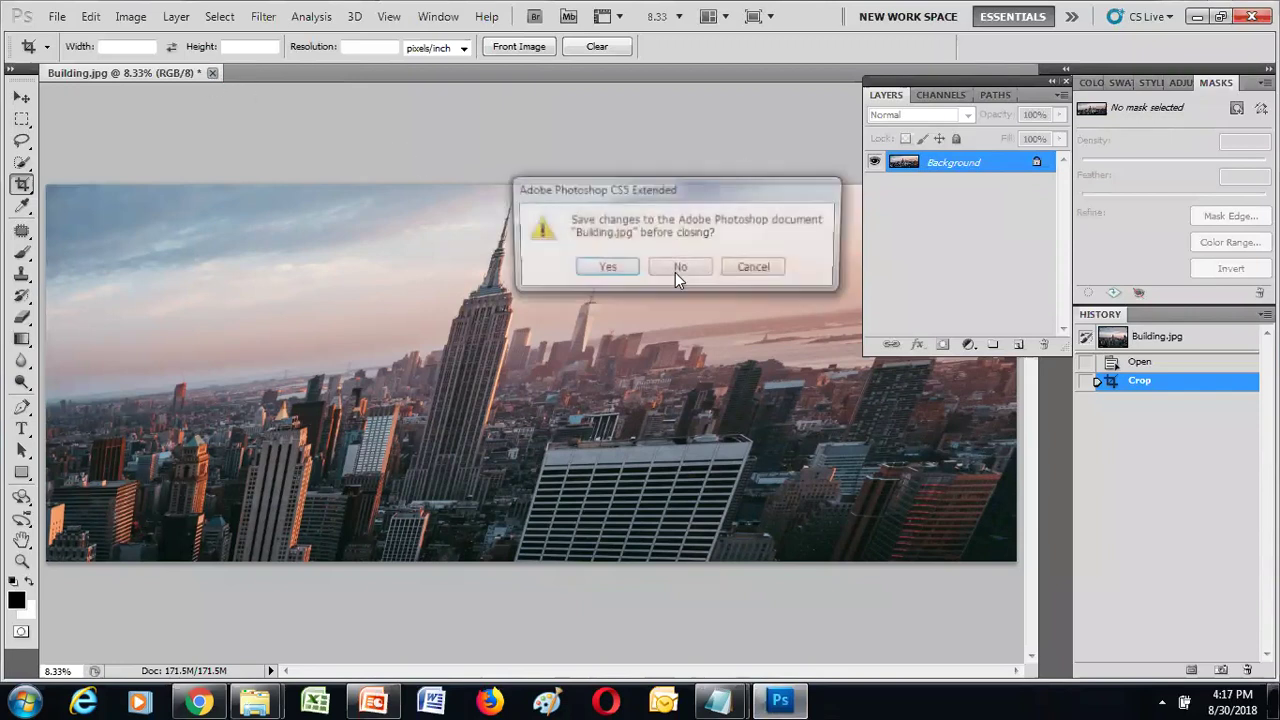
{"action": "left_click", "coordinate": [673, 270]}
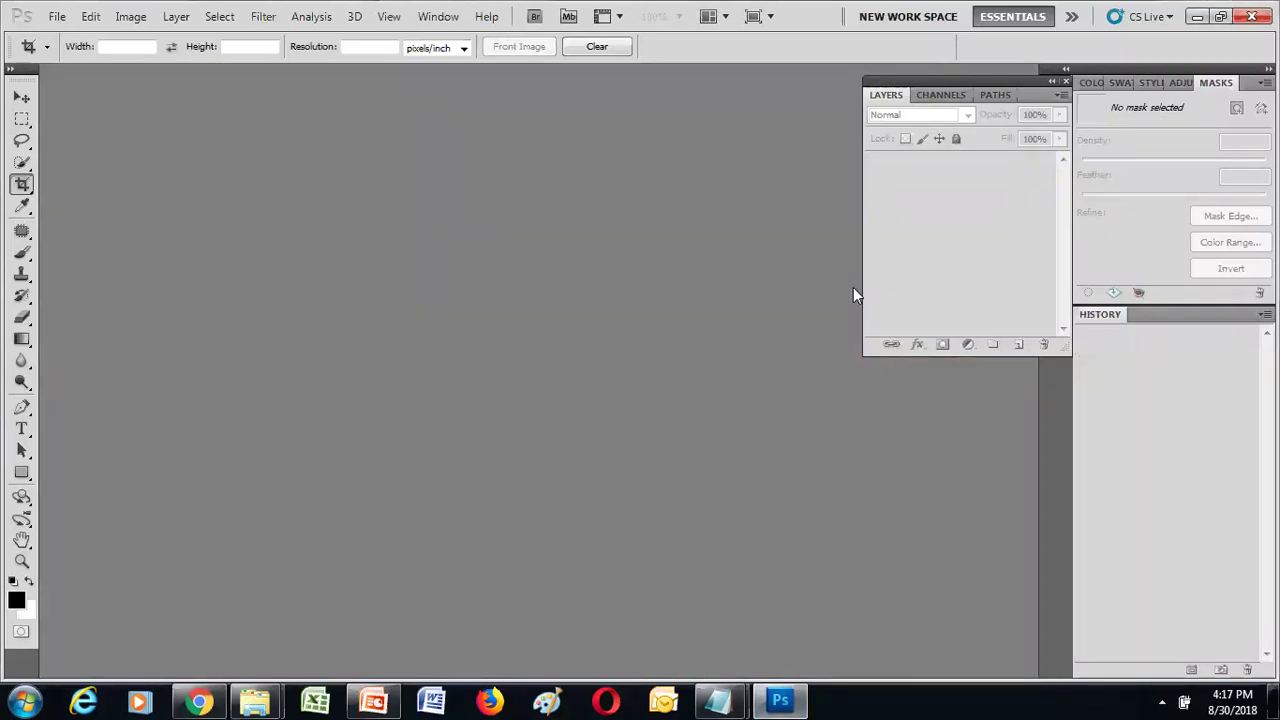
{"action": "right_click", "coordinate": [22, 184]}
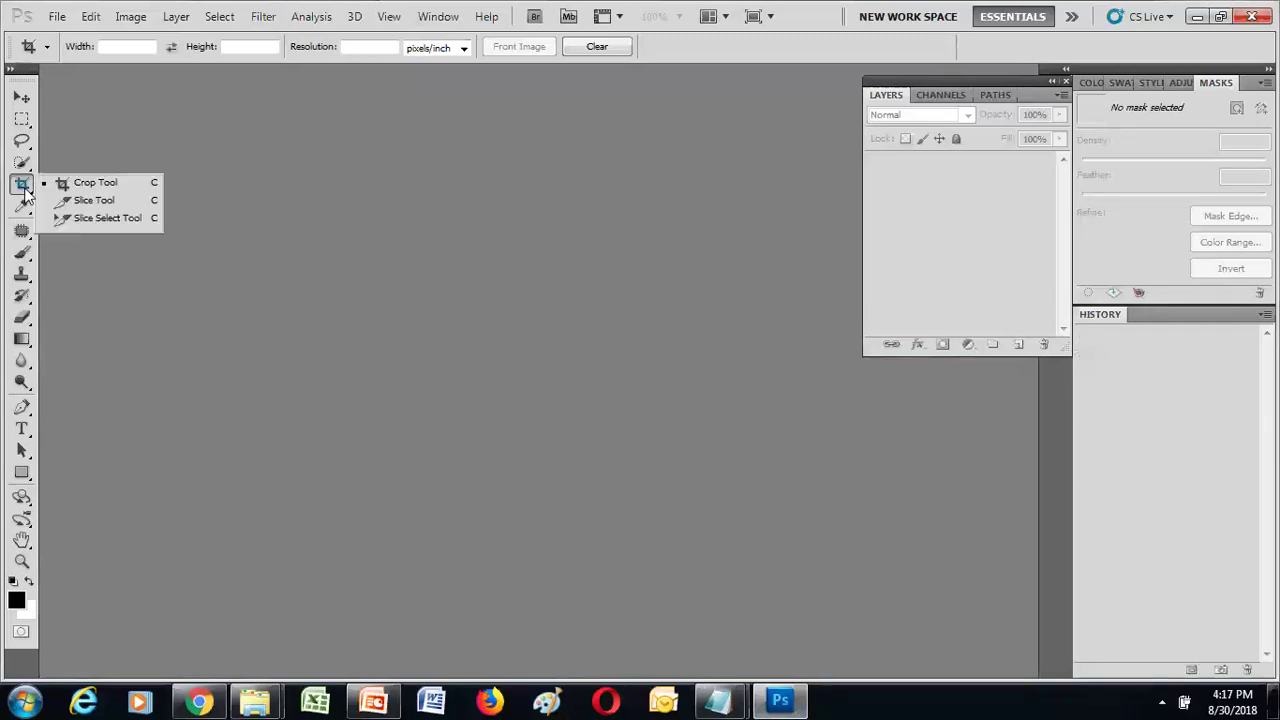
{"action": "left_click", "coordinate": [120, 205]}
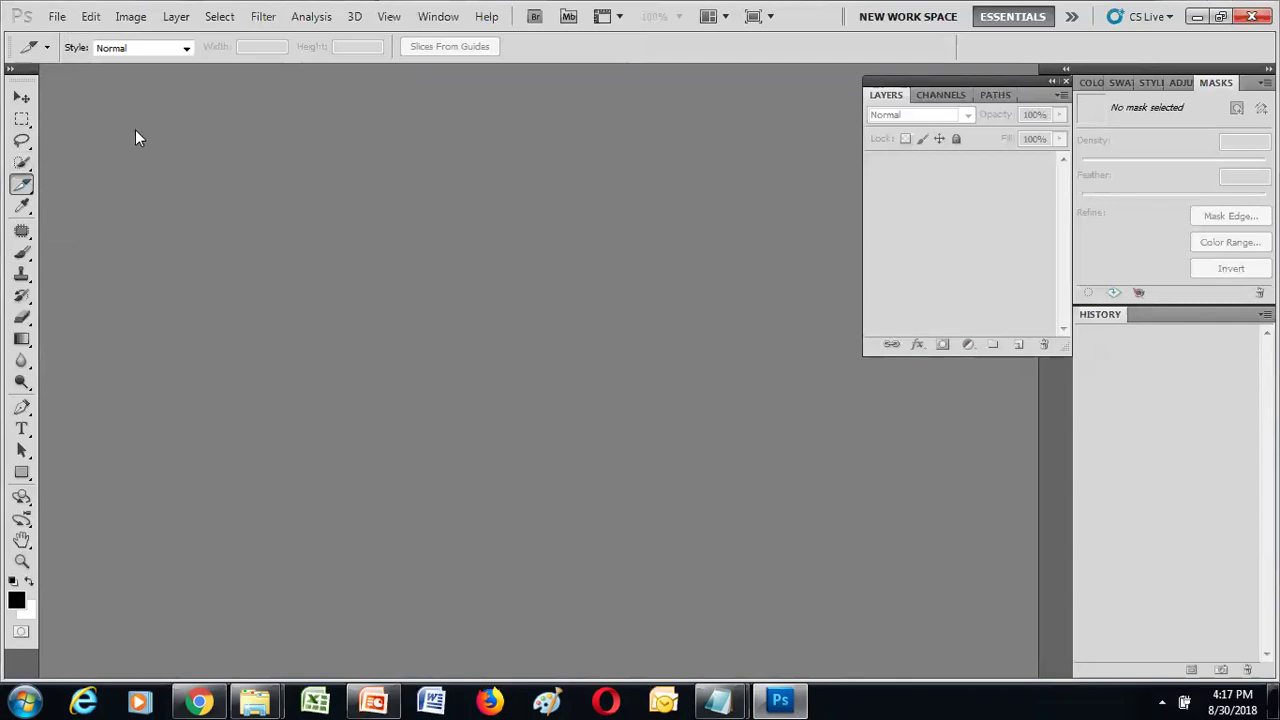
- Open the image slice-tool-example.png from the Photoshop folder
{"action": "key", "text": "ctrl+o"}
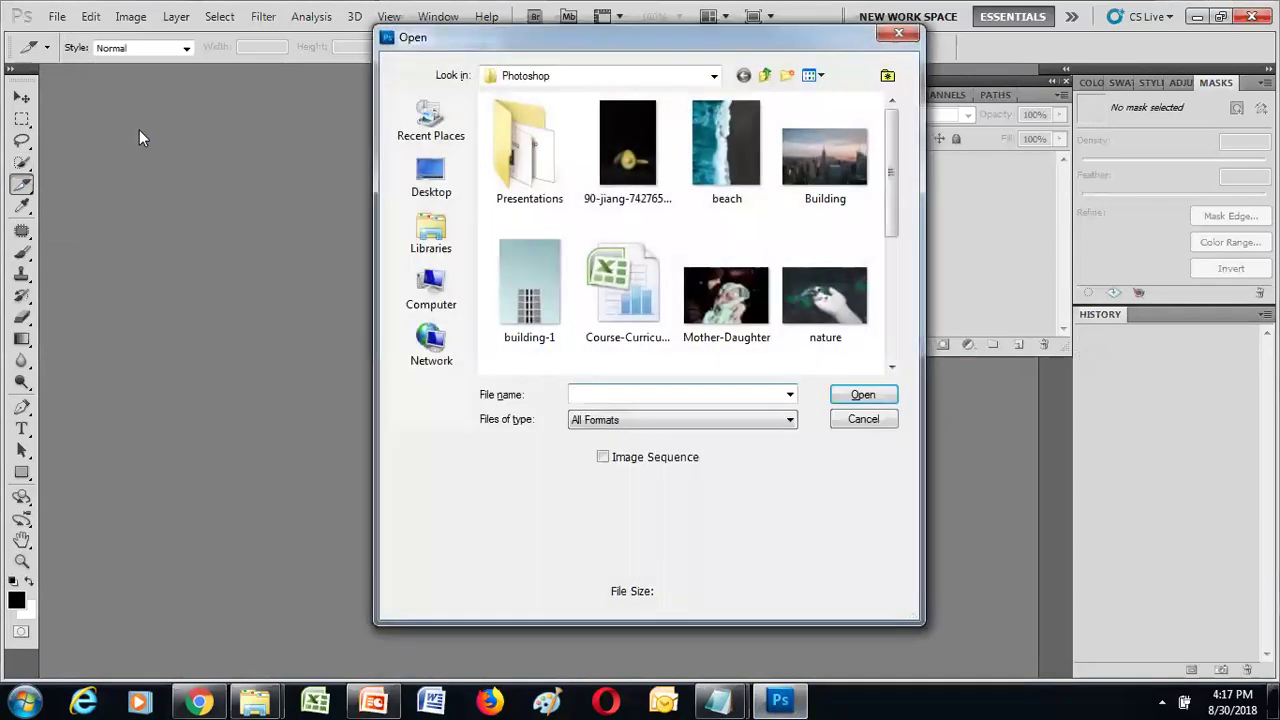
{"action": "left_click_drag", "start_coordinate": [893, 208], "coordinate": [883, 295]}
{"action": "left_click", "coordinate": [742, 236]}
{"action": "left_click", "coordinate": [862, 395]}
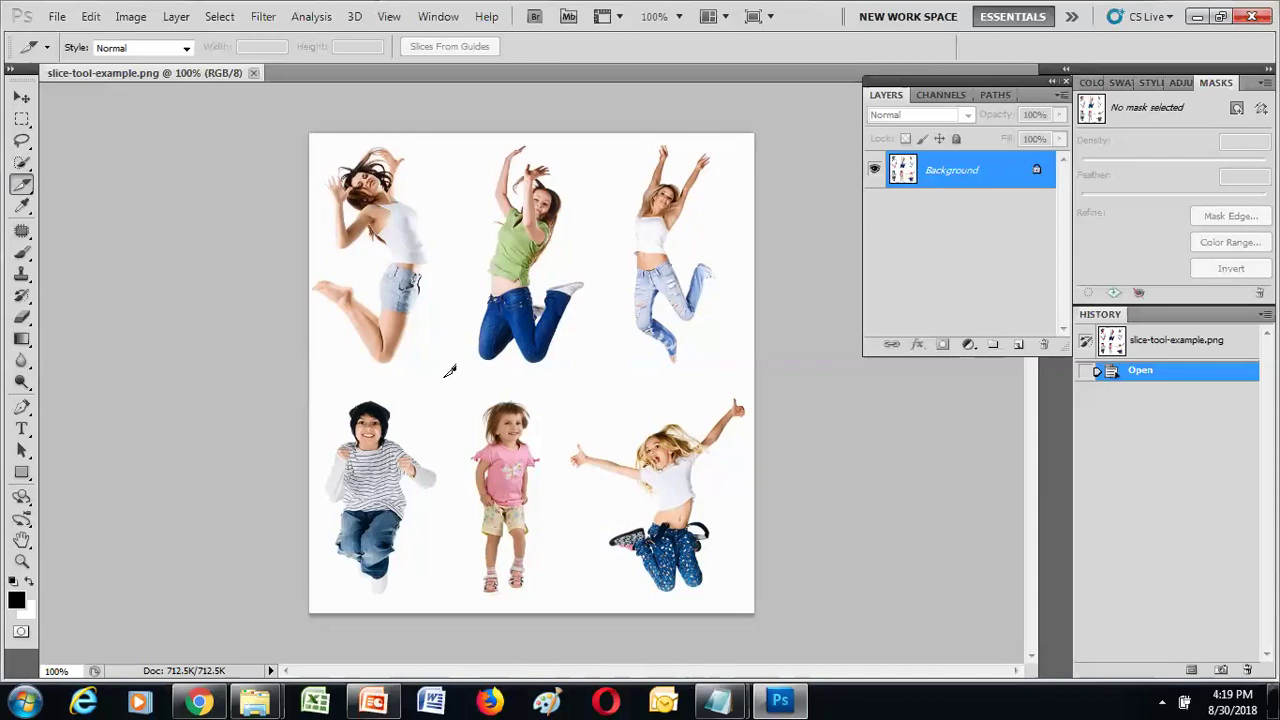
- Draw slices around the first two figures of the image's upper row, widening the second slice to meet the first one's edge
{"action": "left_click_drag", "start_coordinate": [442, 376], "coordinate": [314, 129]}
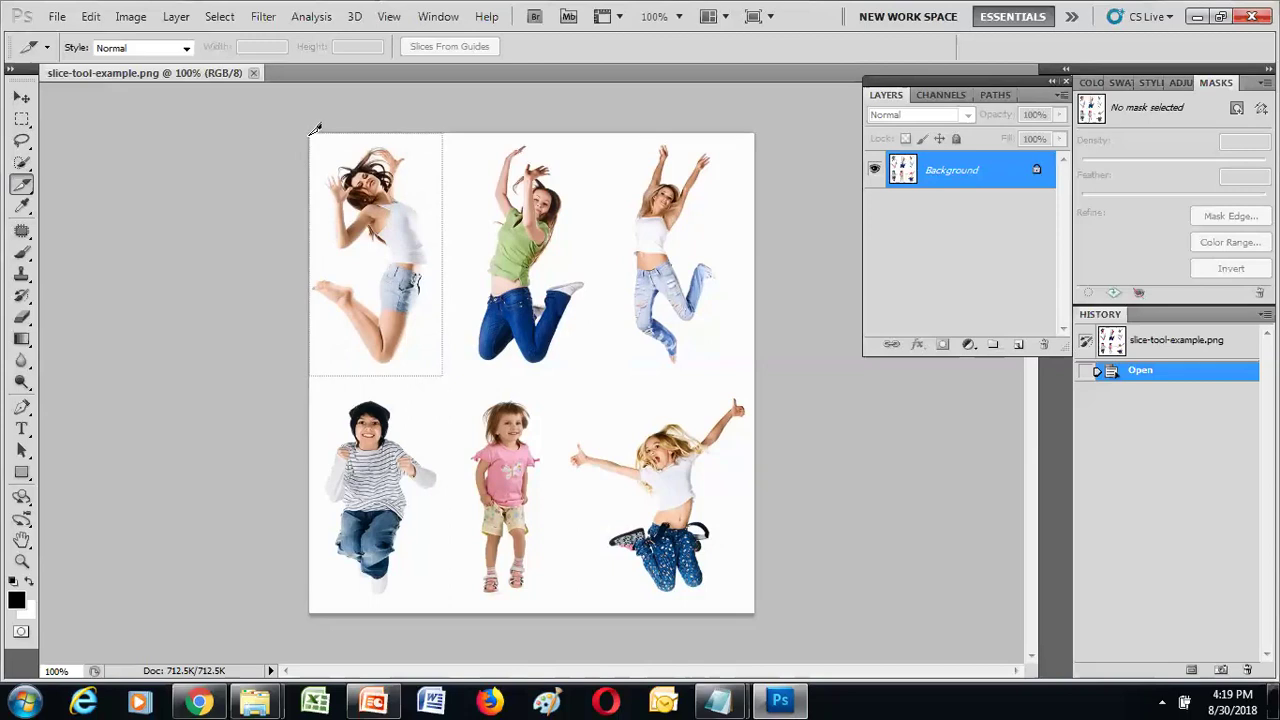
{"action": "left_click_drag", "start_coordinate": [314, 129], "coordinate": [315, 131]}
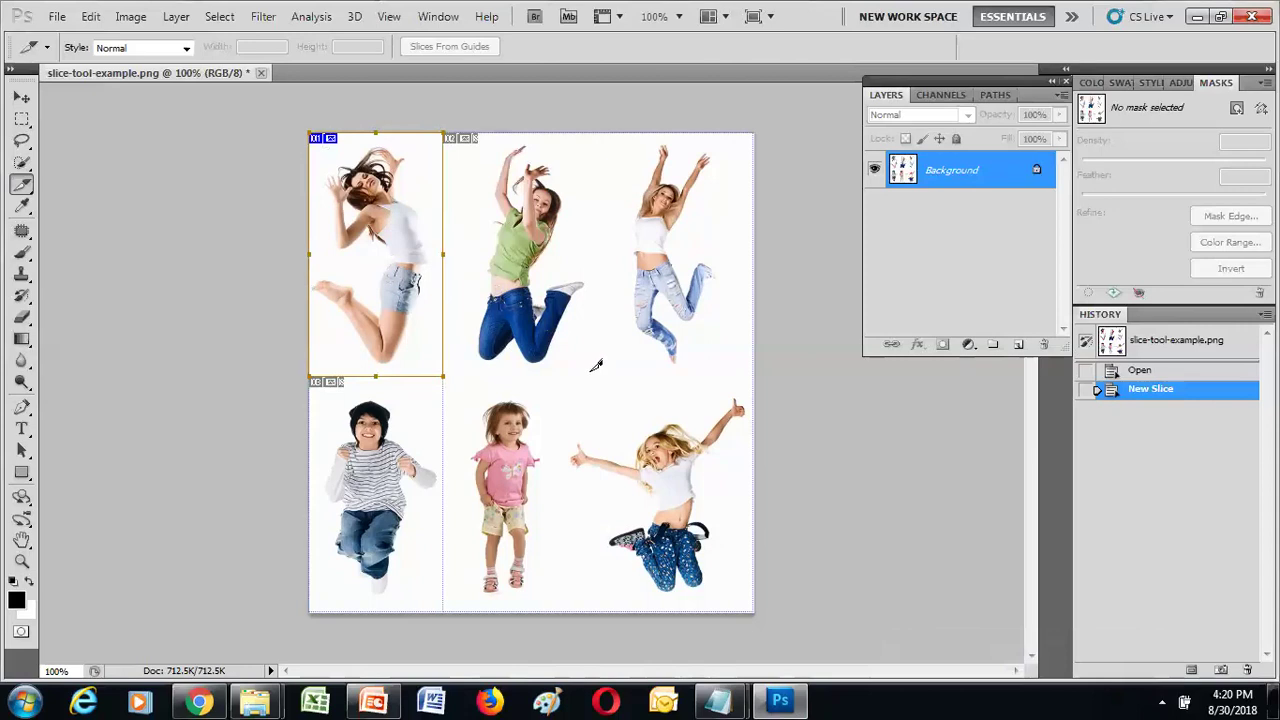
{"action": "left_click_drag", "start_coordinate": [590, 376], "coordinate": [453, 133]}
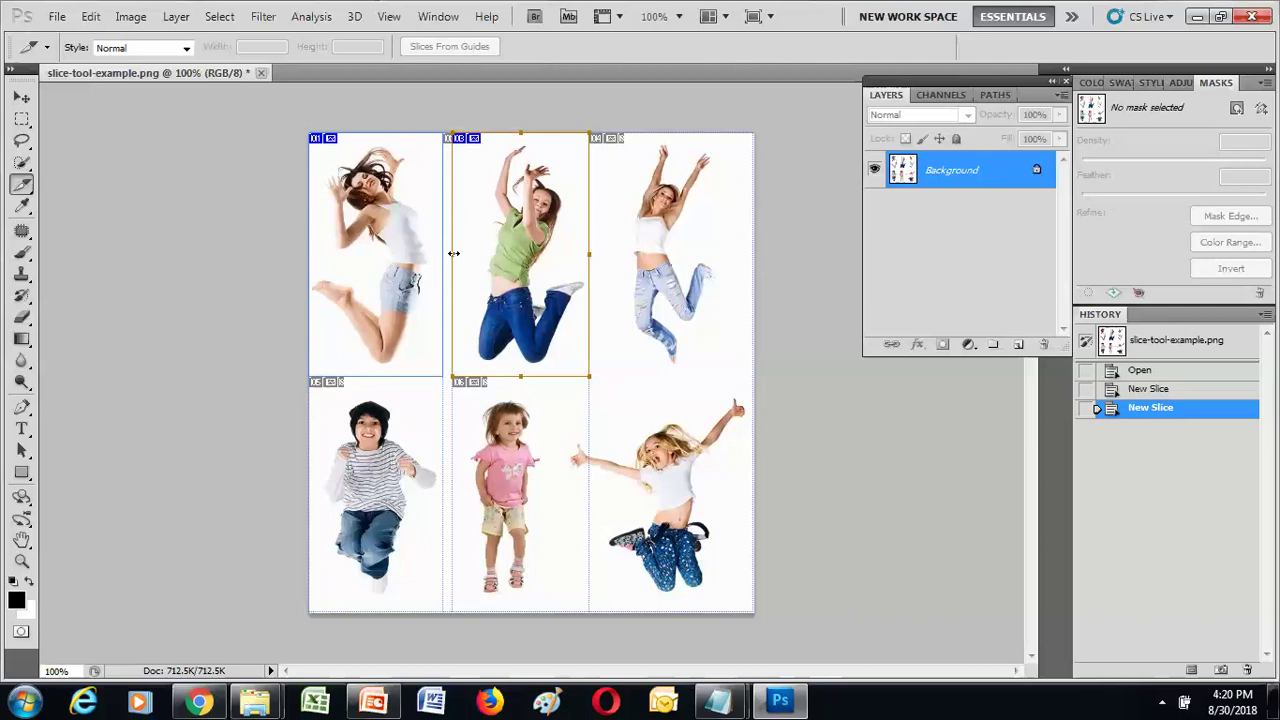
{"action": "left_click_drag", "start_coordinate": [442, 252], "coordinate": [443, 252]}
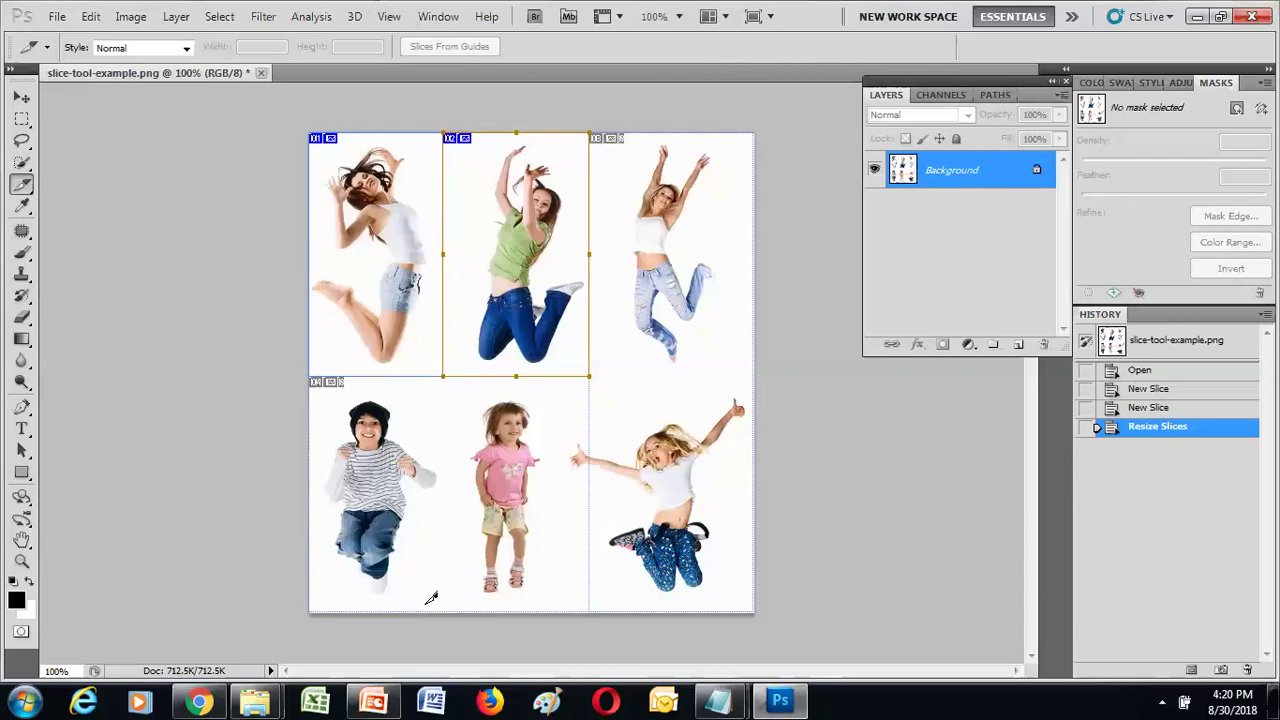
- Draw separate slices around the three figures in the image's lower row and the third figure in the upper row
{"action": "left_click_drag", "start_coordinate": [431, 598], "coordinate": [423, 603]}
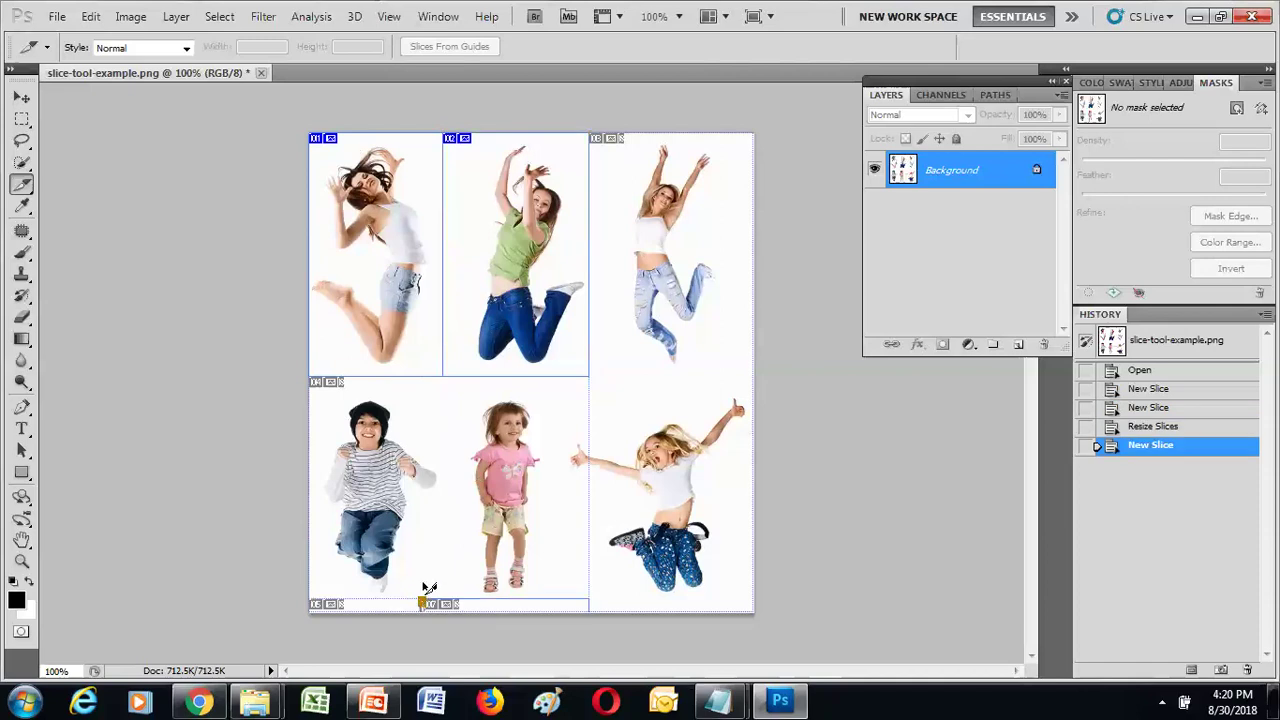
{"action": "key", "text": "ctrl+z"}
{"action": "left_click_drag", "start_coordinate": [424, 602], "coordinate": [314, 363]}
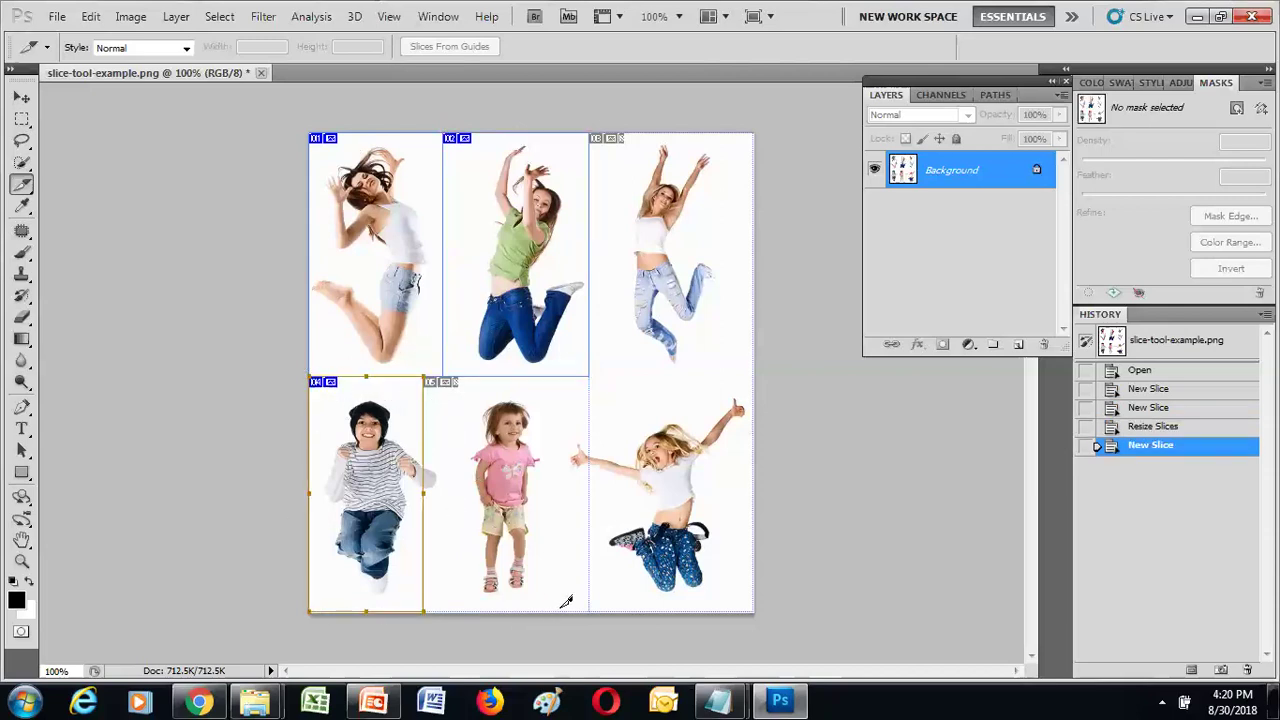
{"action": "left_click_drag", "start_coordinate": [571, 606], "coordinate": [430, 376]}
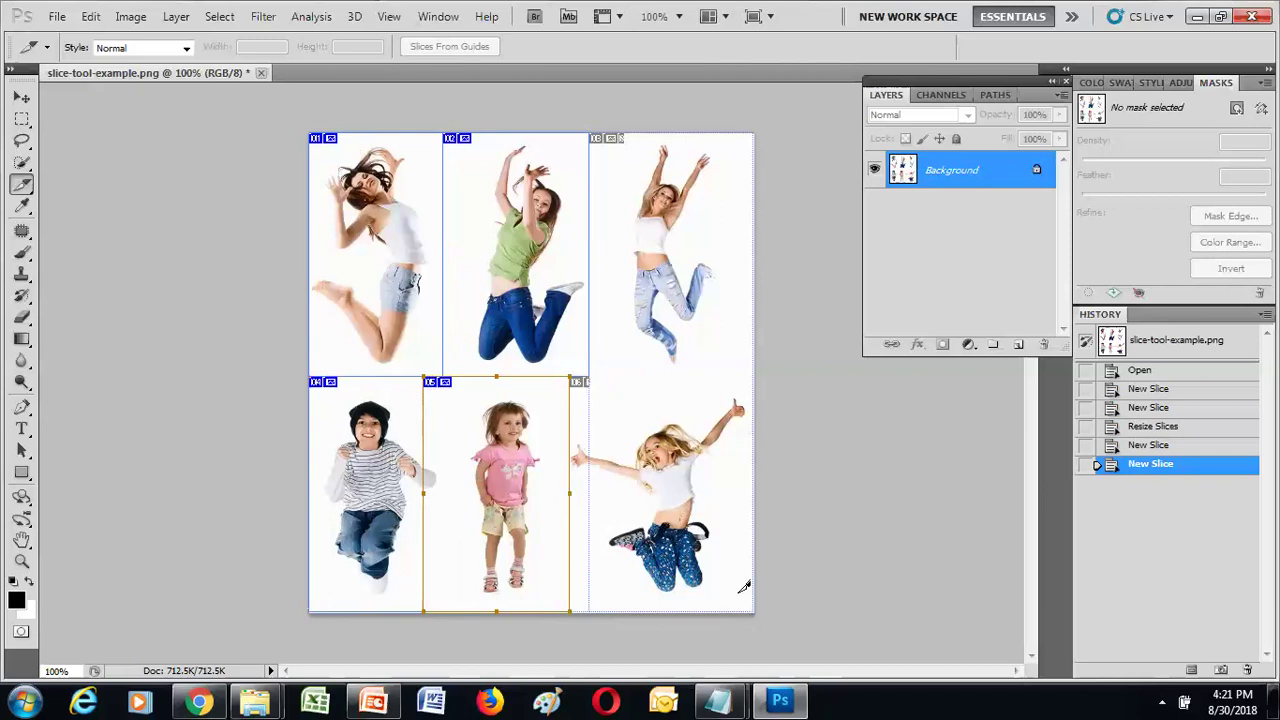
{"action": "left_click_drag", "start_coordinate": [751, 609], "coordinate": [592, 385]}
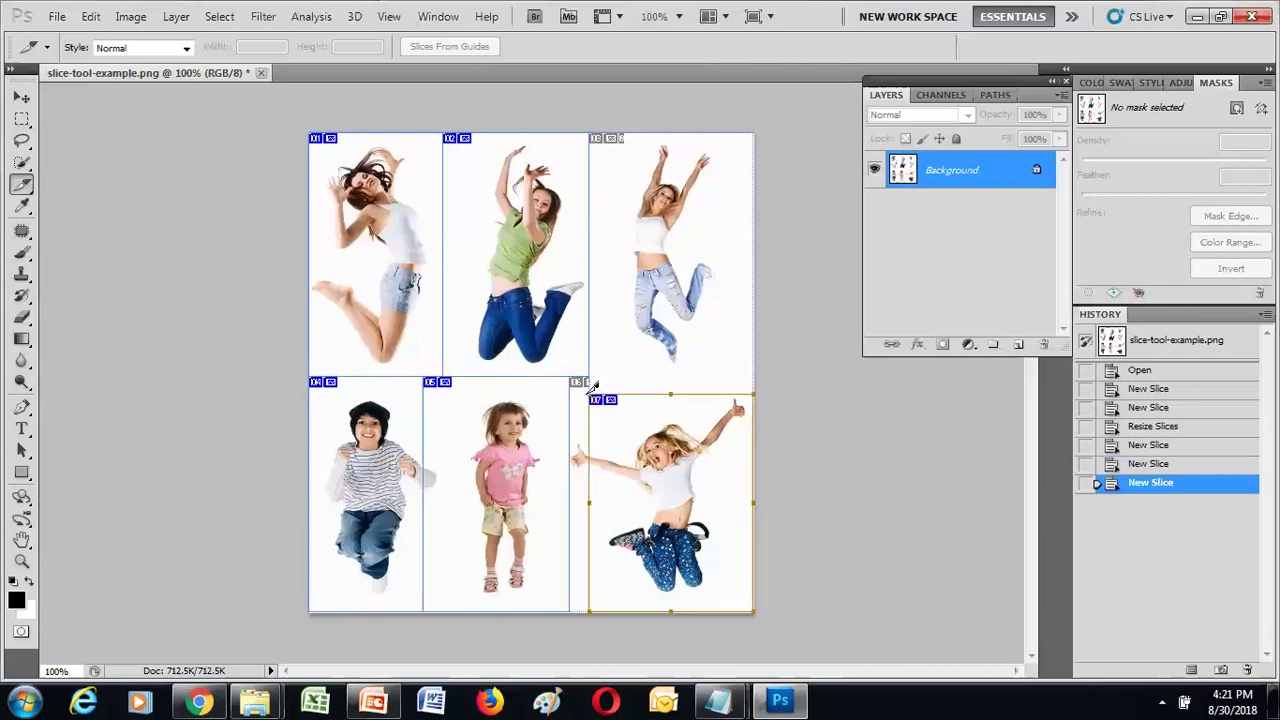
{"action": "left_click_drag", "start_coordinate": [754, 376], "coordinate": [608, 128]}
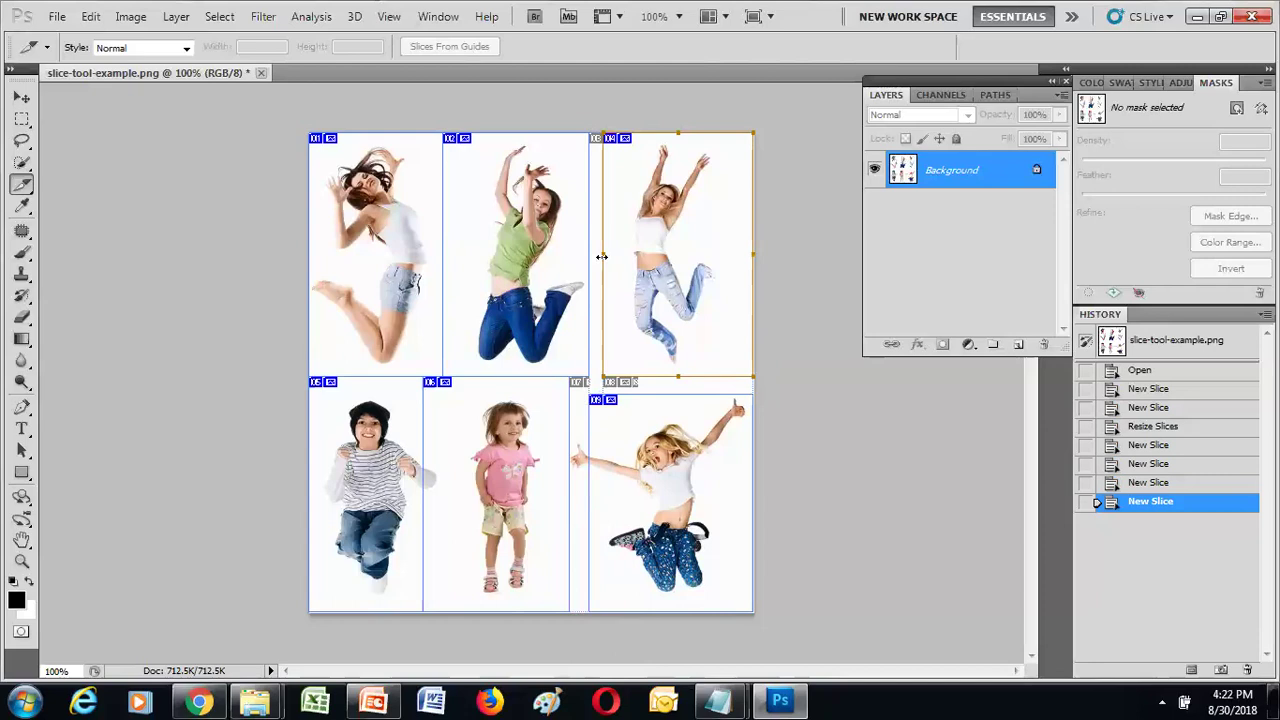
- With the Slice Select tool, extend the slices around the third figures of the lower and upper rows to close the gaps to their neighbours
{"action": "right_click", "coordinate": [22, 188]}
{"action": "left_click", "coordinate": [80, 220]}
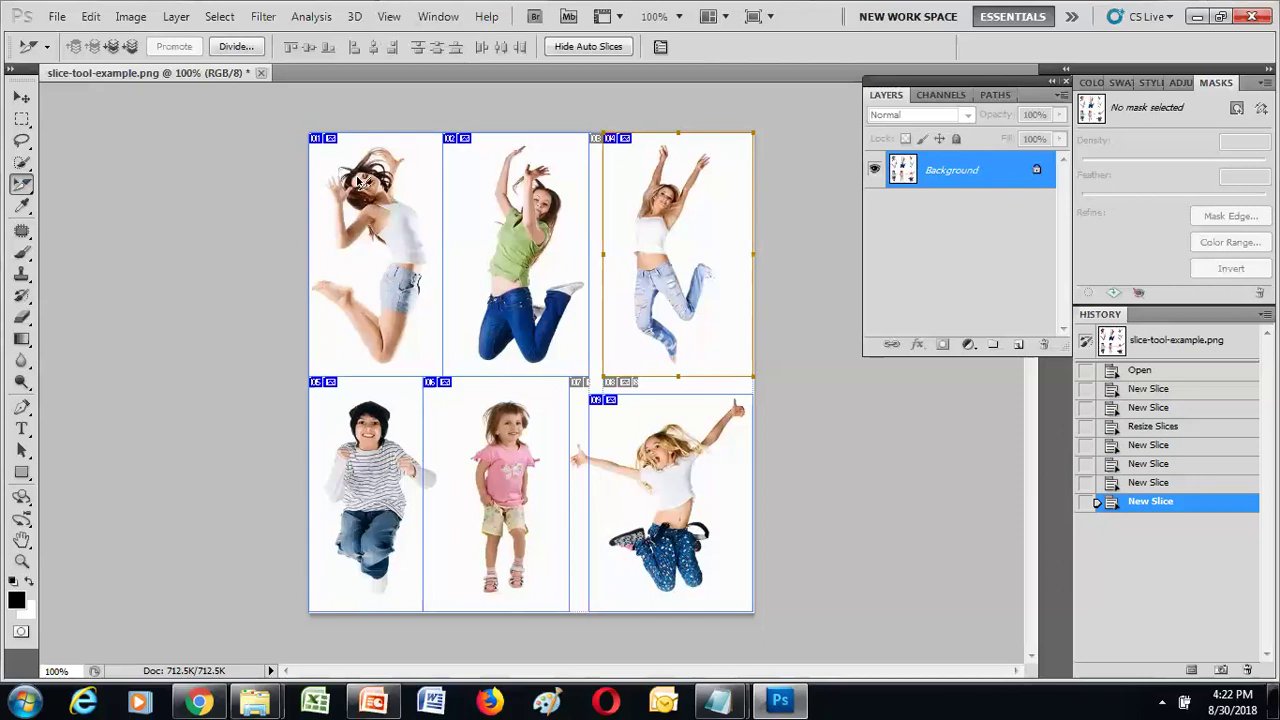
{"action": "right_click", "coordinate": [25, 190]}
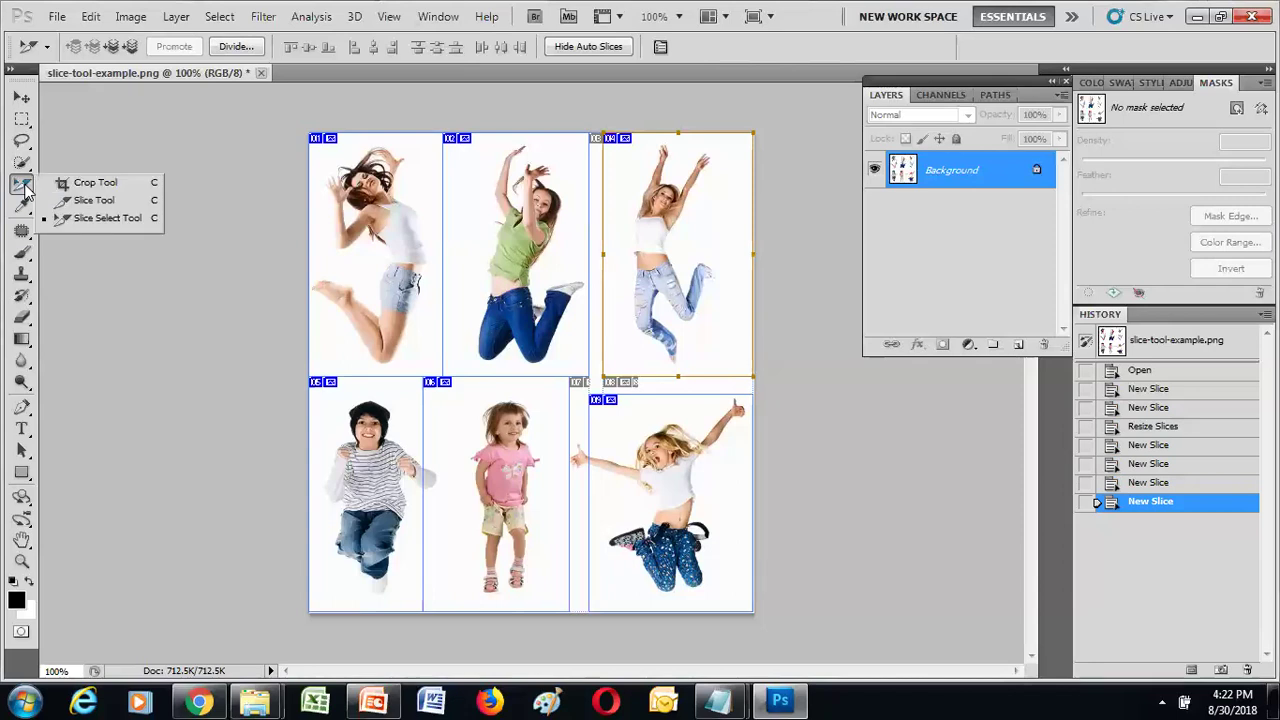
{"action": "left_click", "coordinate": [100, 218]}
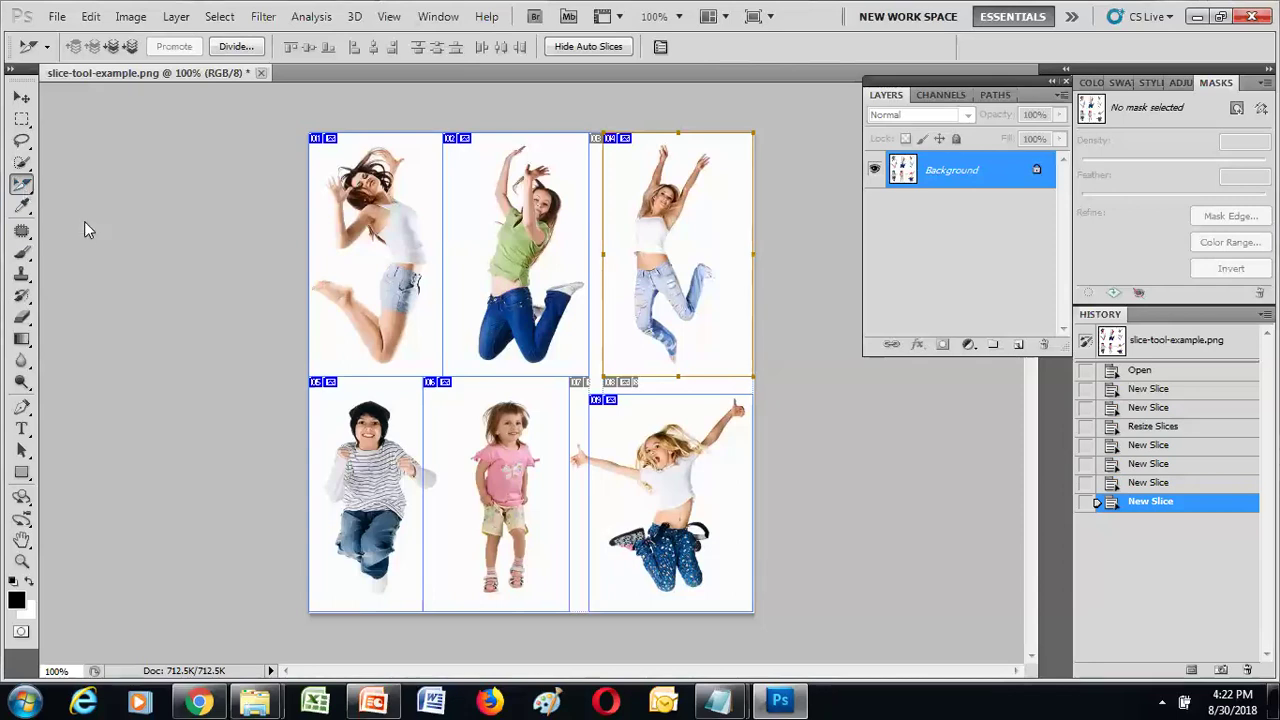
{"action": "left_click", "coordinate": [680, 483]}
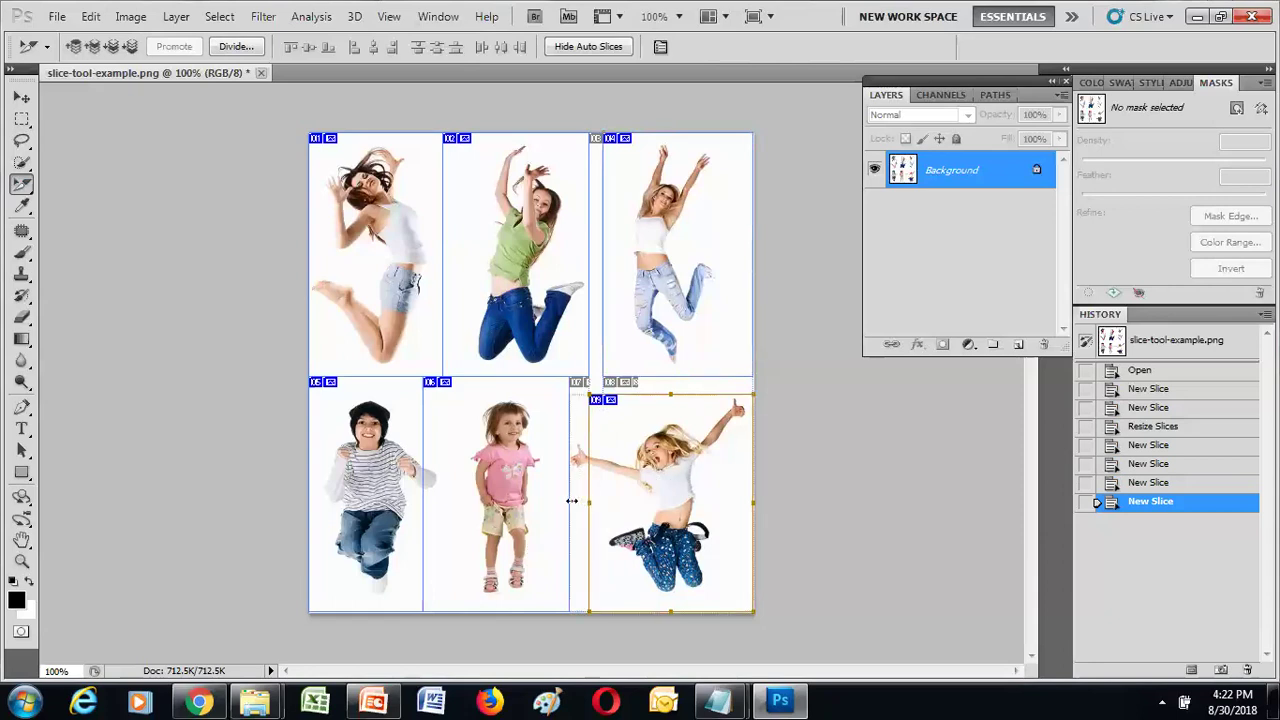
{"action": "left_click_drag", "start_coordinate": [567, 500], "coordinate": [569, 501]}
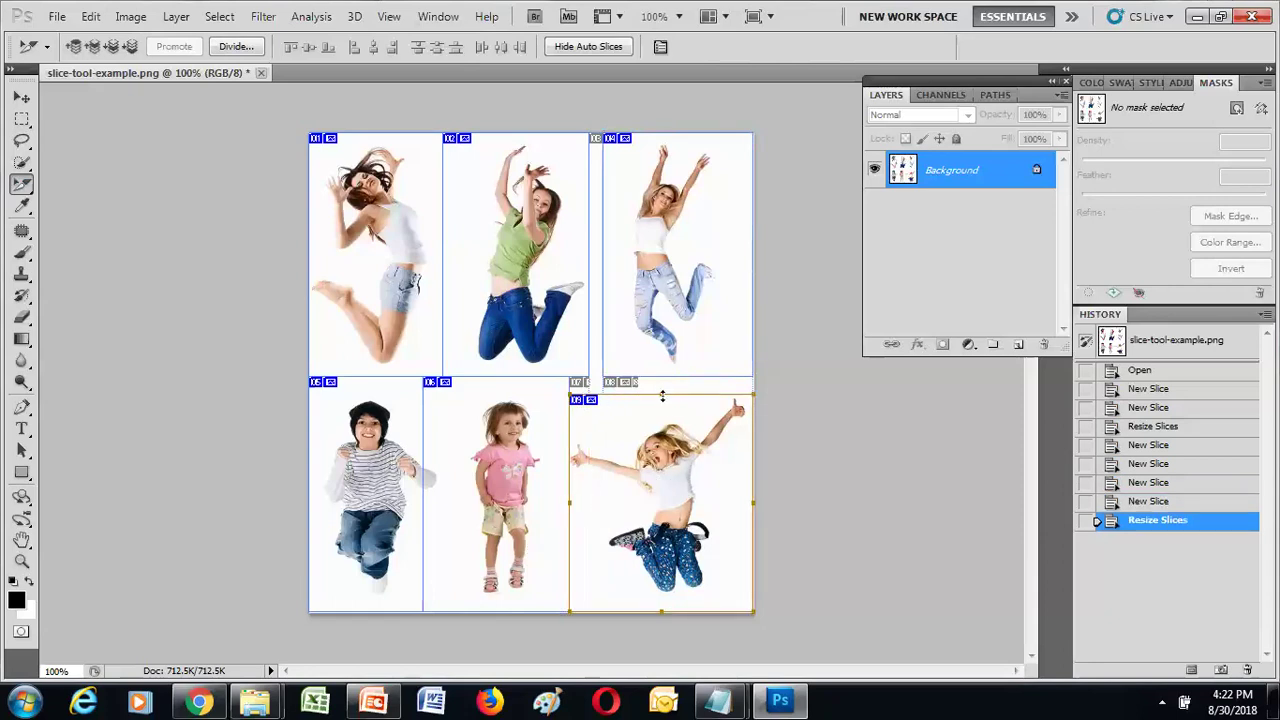
{"action": "left_click_drag", "start_coordinate": [660, 388], "coordinate": [660, 377]}
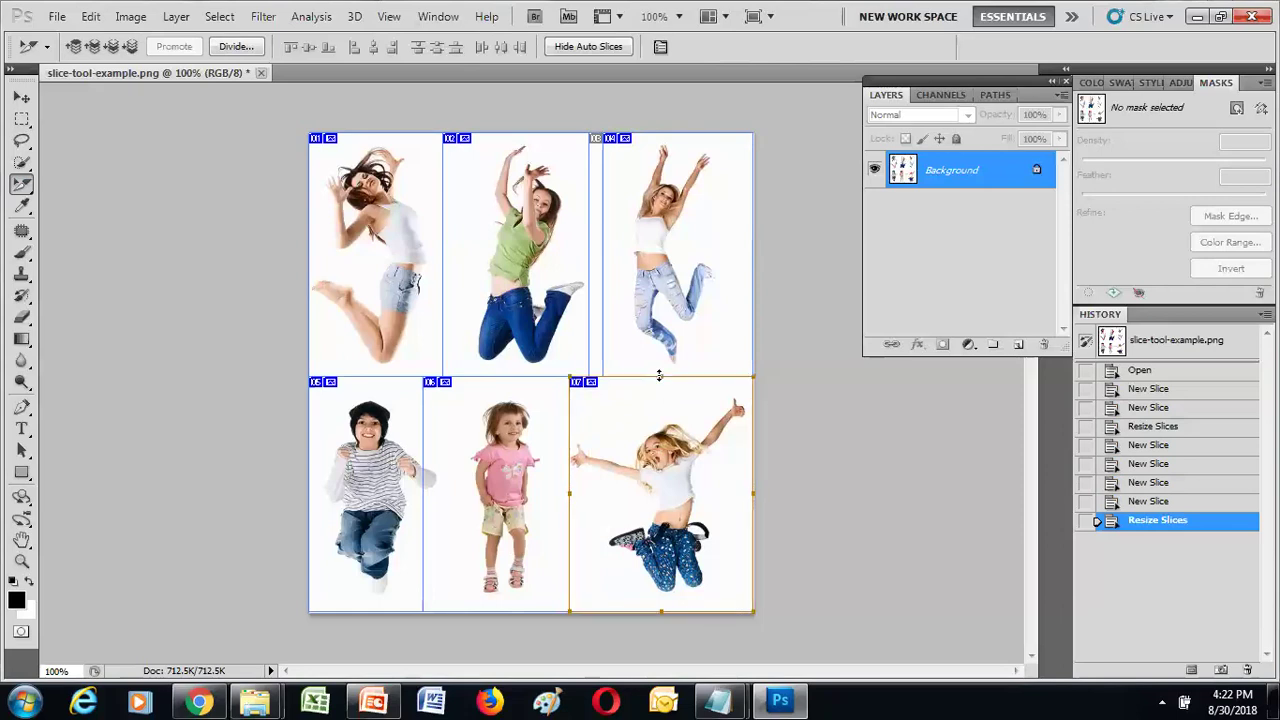
{"action": "left_click", "coordinate": [650, 268]}
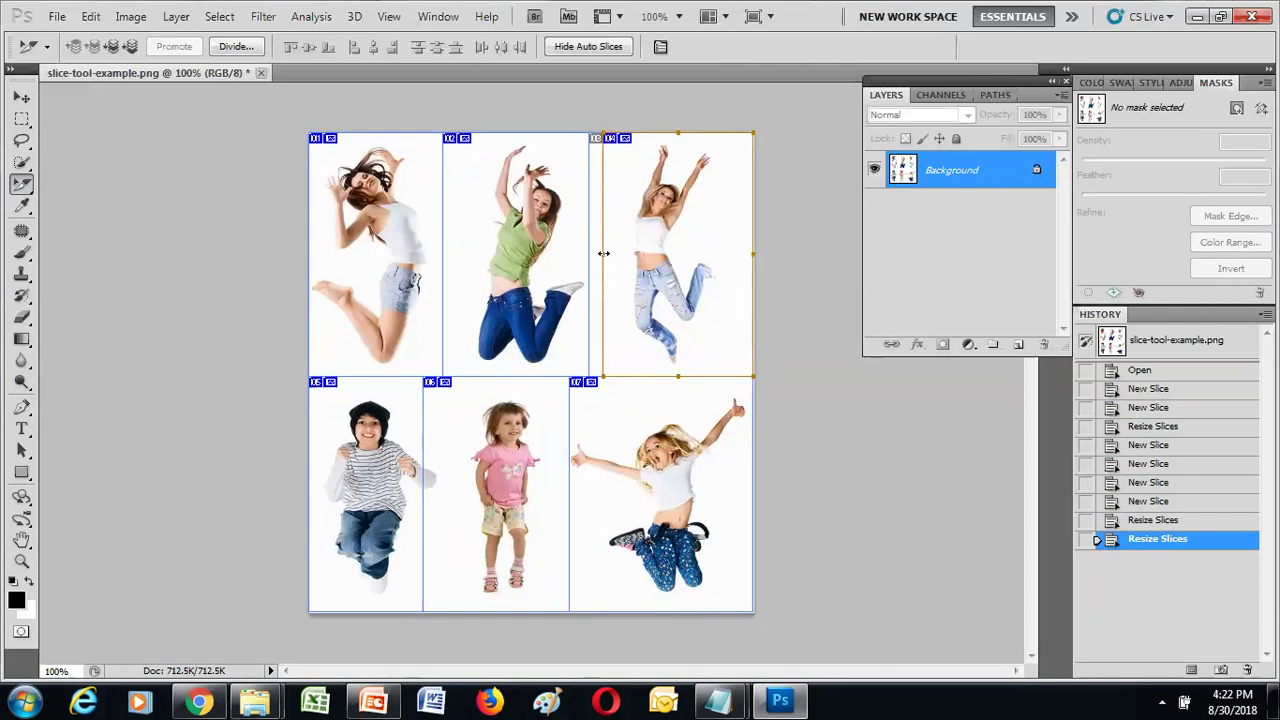
{"action": "left_click_drag", "start_coordinate": [601, 253], "coordinate": [589, 253]}
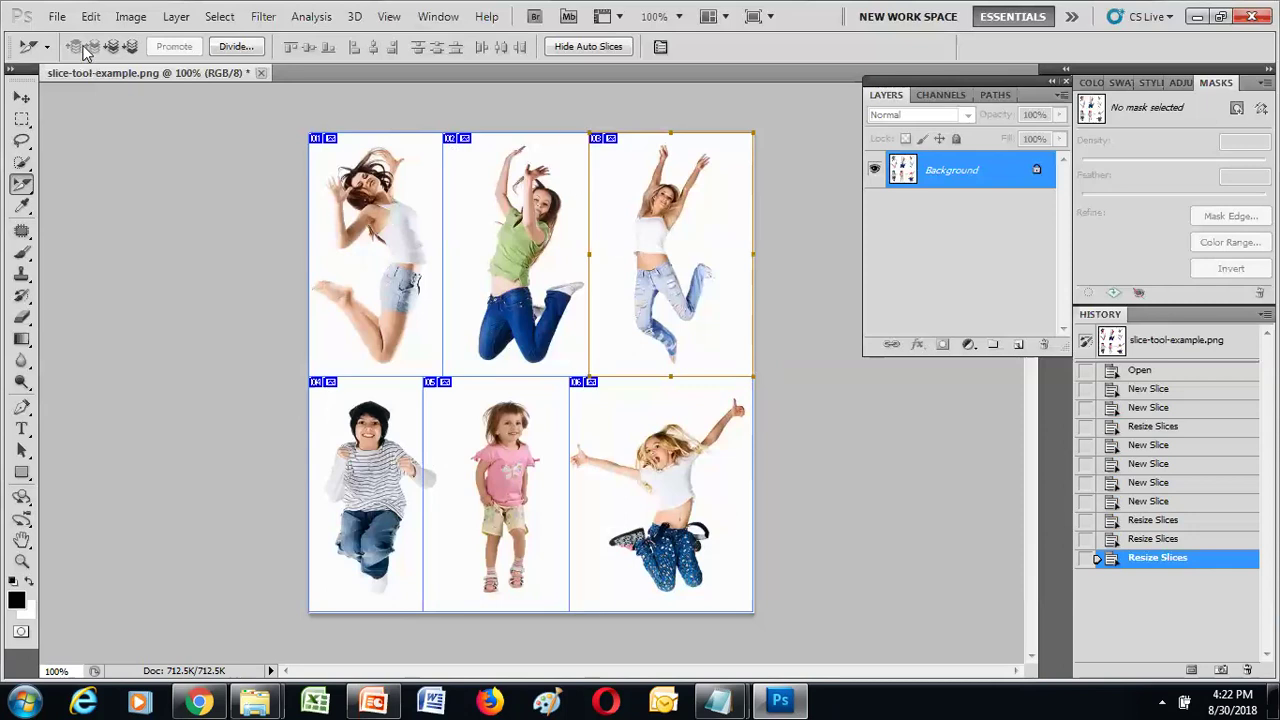
- Examine the sliced image and its export options in Save for Web & Devices, leaving without saving
{"action": "left_click", "coordinate": [55, 20]}
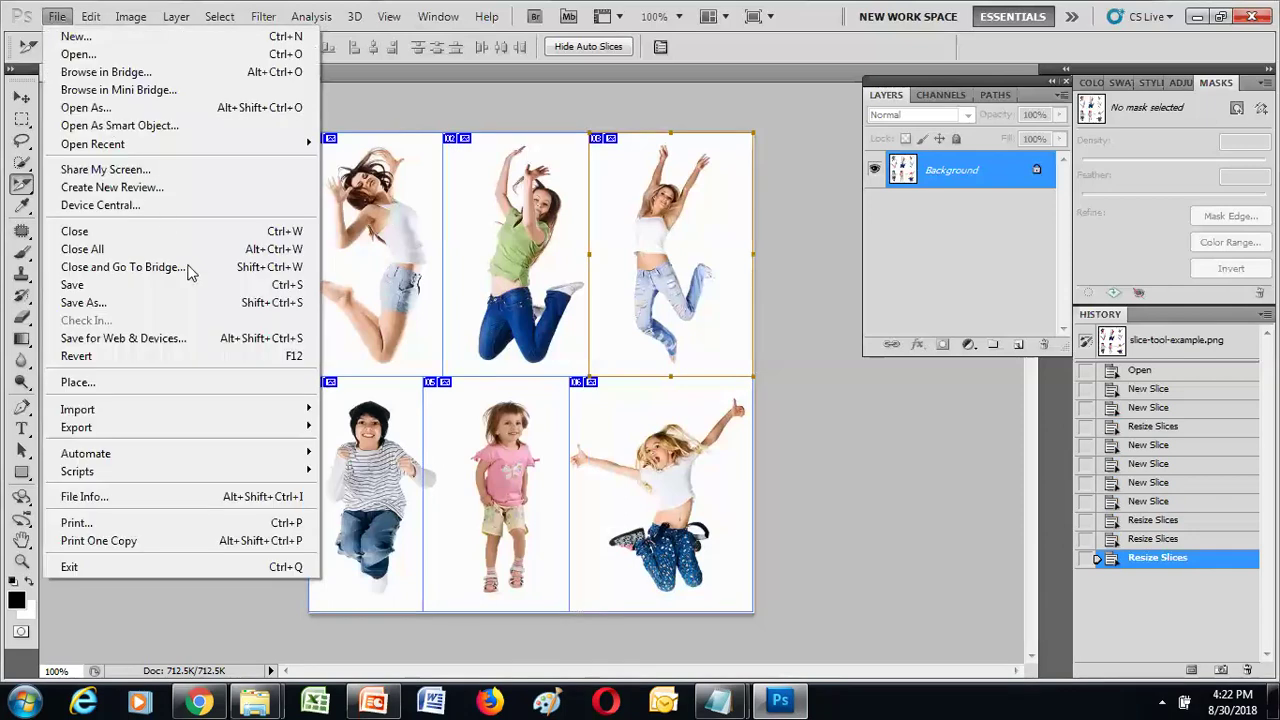
{"action": "left_click", "coordinate": [195, 335]}
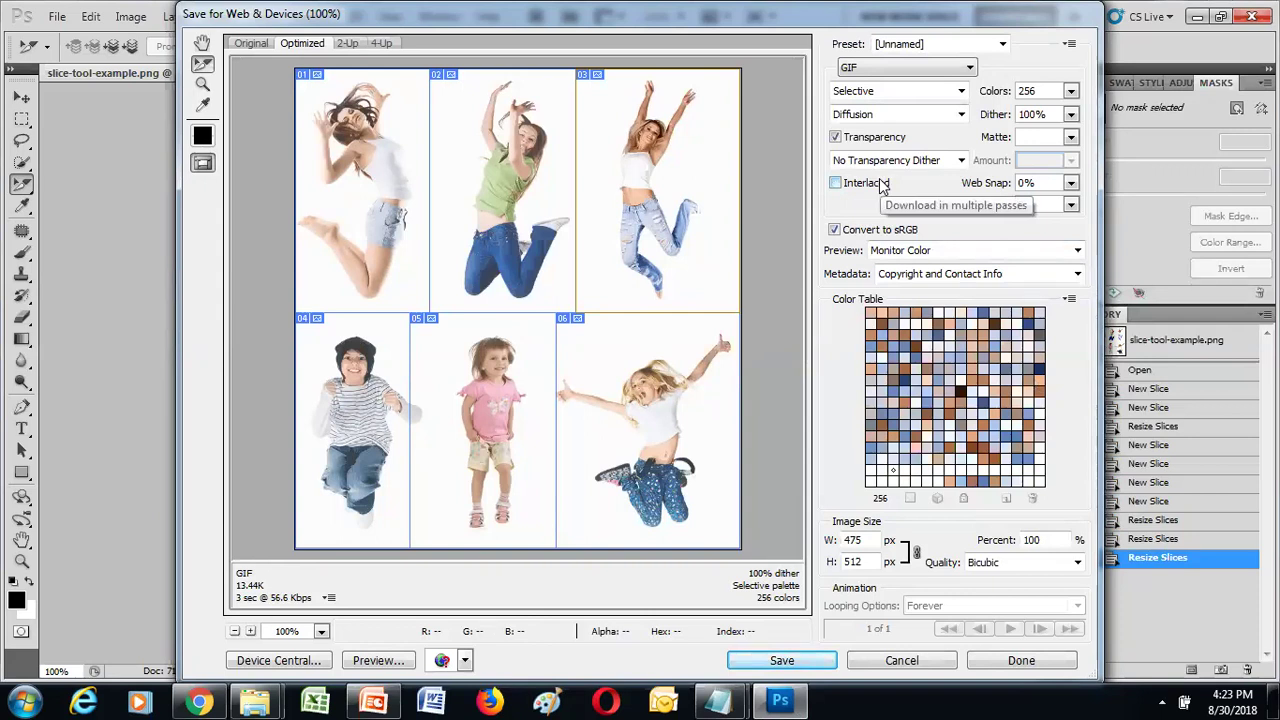
{"action": "left_click", "coordinate": [882, 665]}
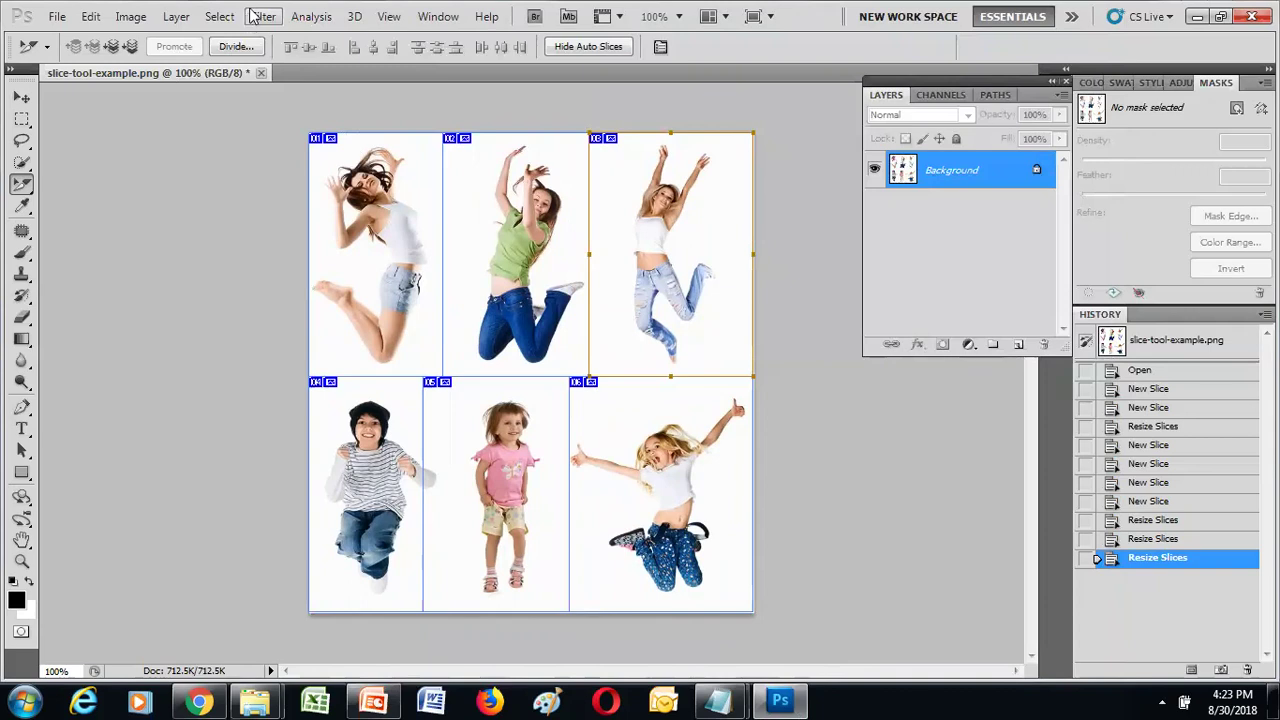
- Close slice-tool-example.png without saving the changes
{"action": "left_click", "coordinate": [259, 72]}
{"action": "left_click", "coordinate": [690, 279]}
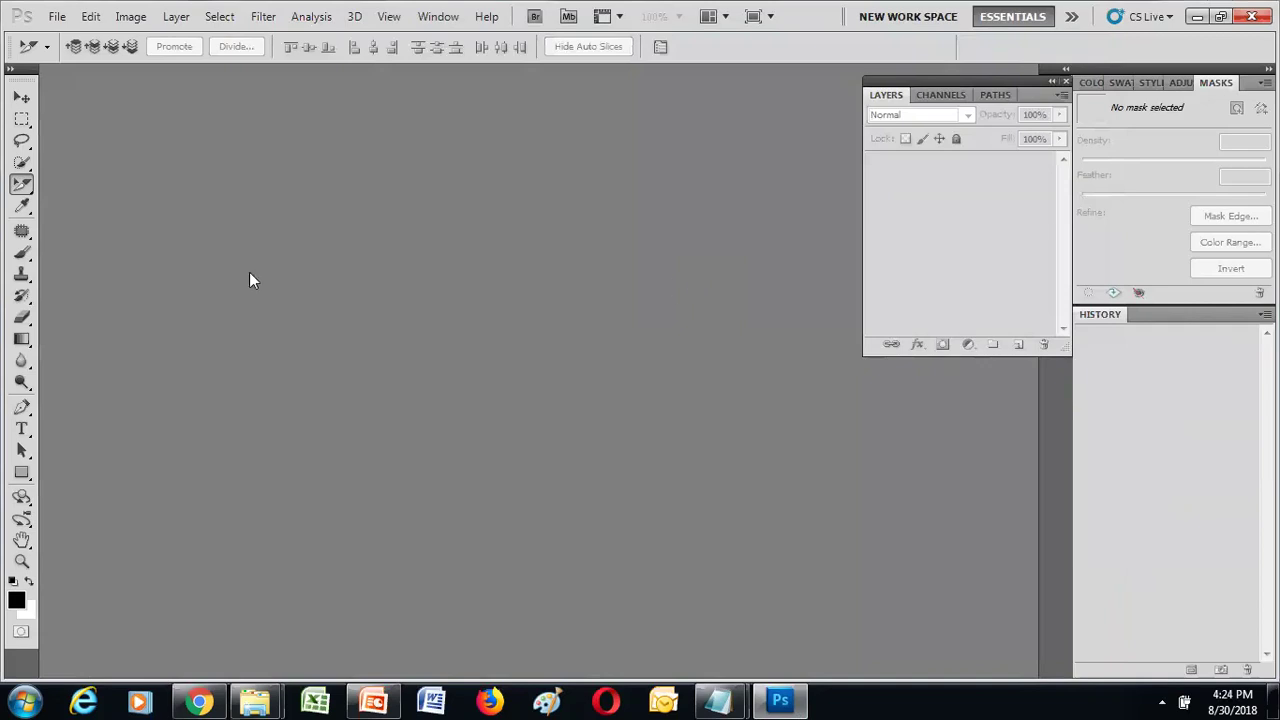
- Open the Spot-Healing-Brush-Example image from the Photoshop folder
{"action": "left_click", "coordinate": [22, 231]}
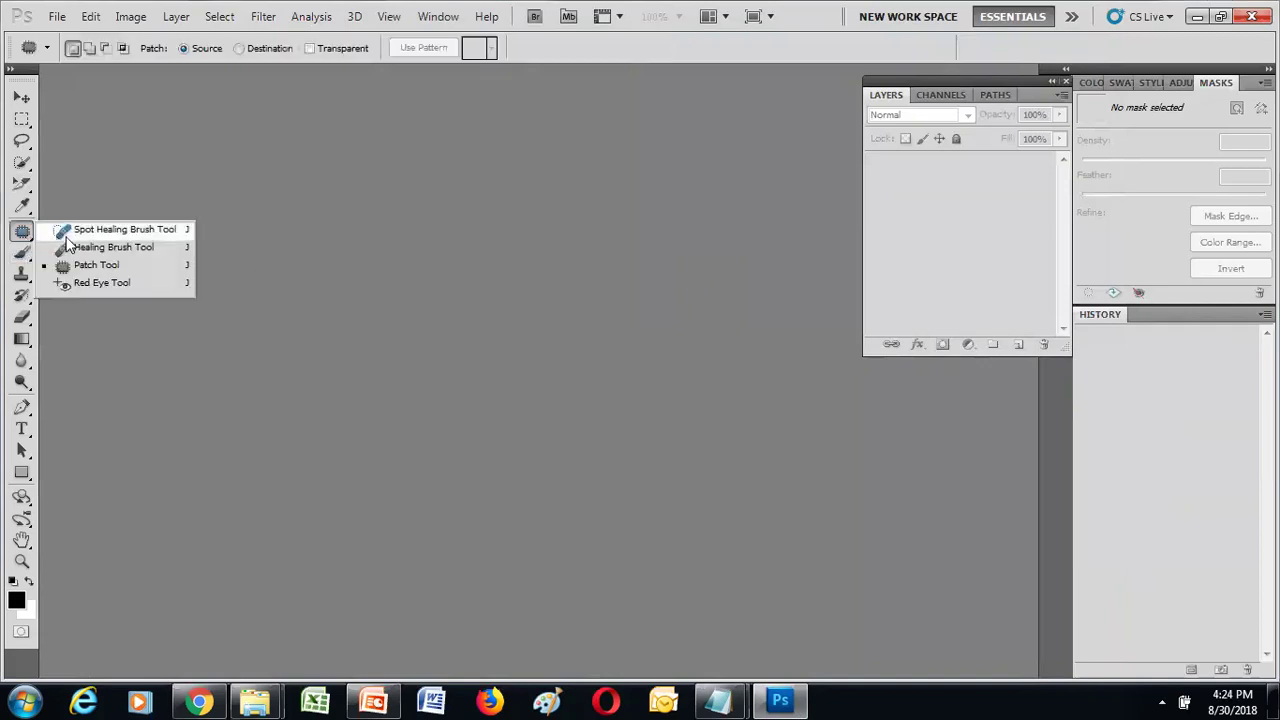
{"action": "left_click", "coordinate": [163, 152]}
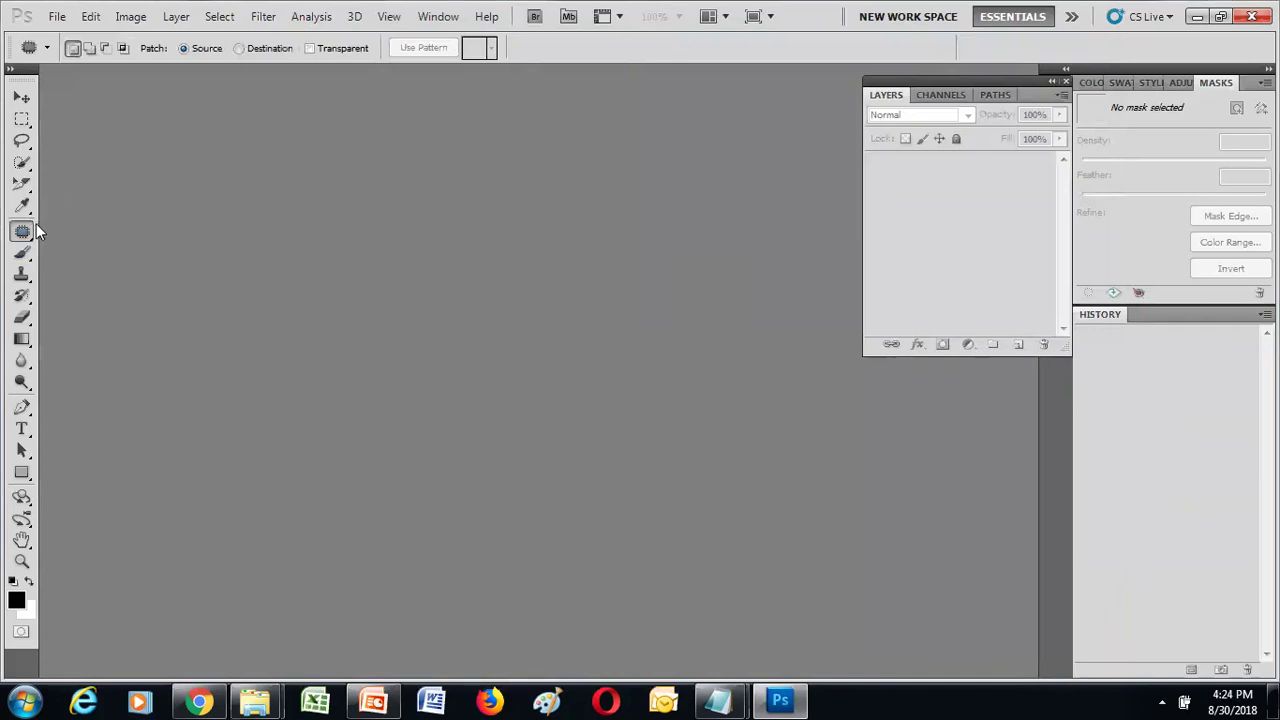
{"action": "right_click", "coordinate": [34, 232]}
{"action": "left_click", "coordinate": [199, 167]}
{"action": "double_click", "coordinate": [239, 187]}
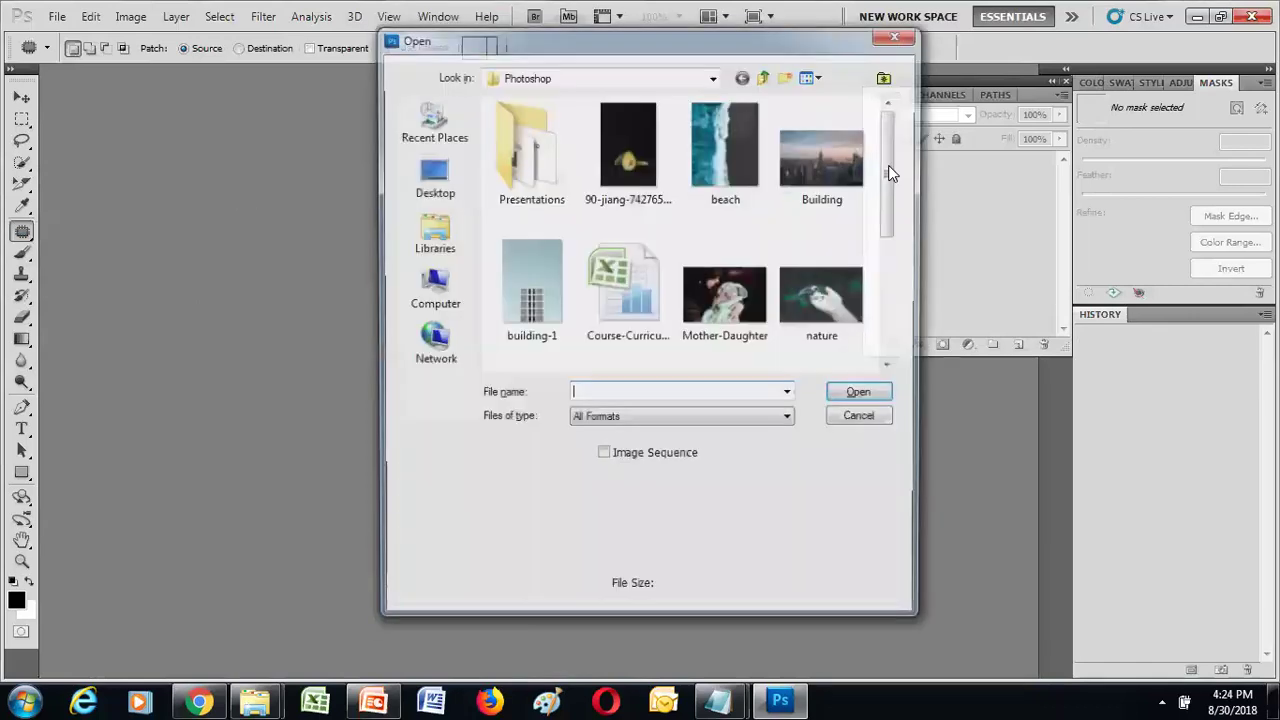
{"action": "scroll", "coordinate": [860, 240], "scroll_direction": "down", "scroll_amount": 3}
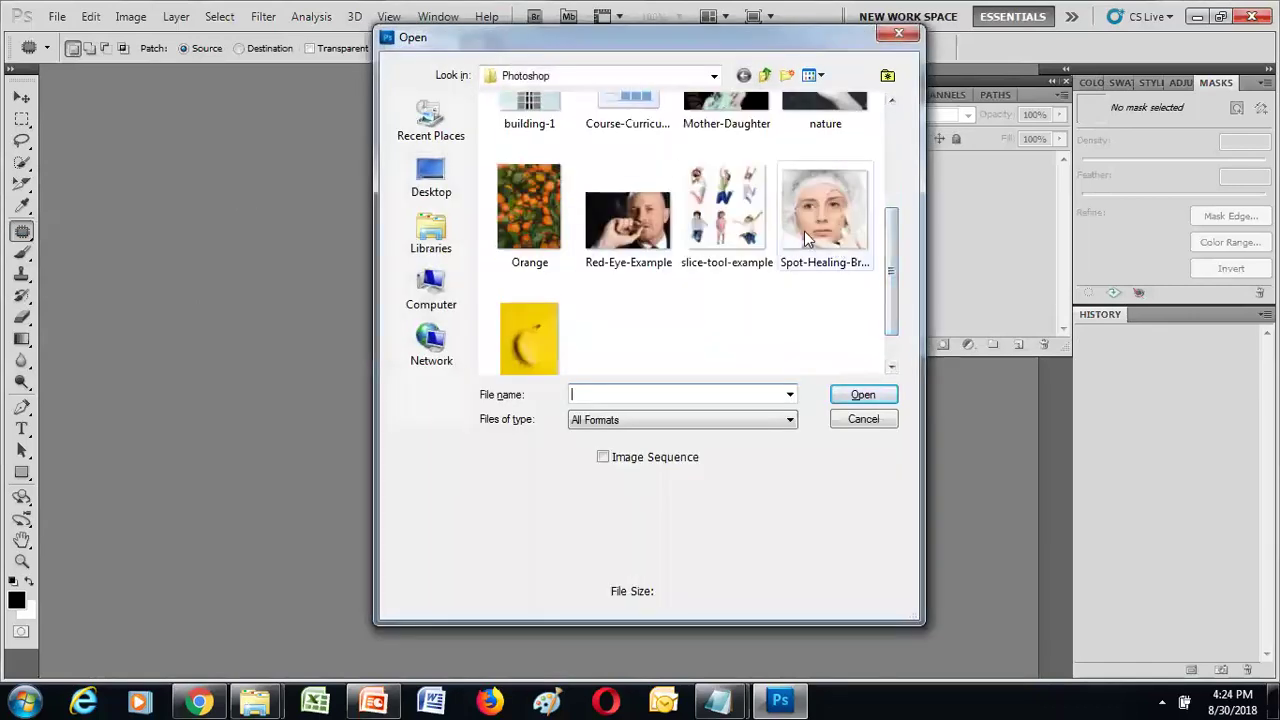
{"action": "left_click", "coordinate": [812, 228]}
{"action": "left_click", "coordinate": [878, 398]}
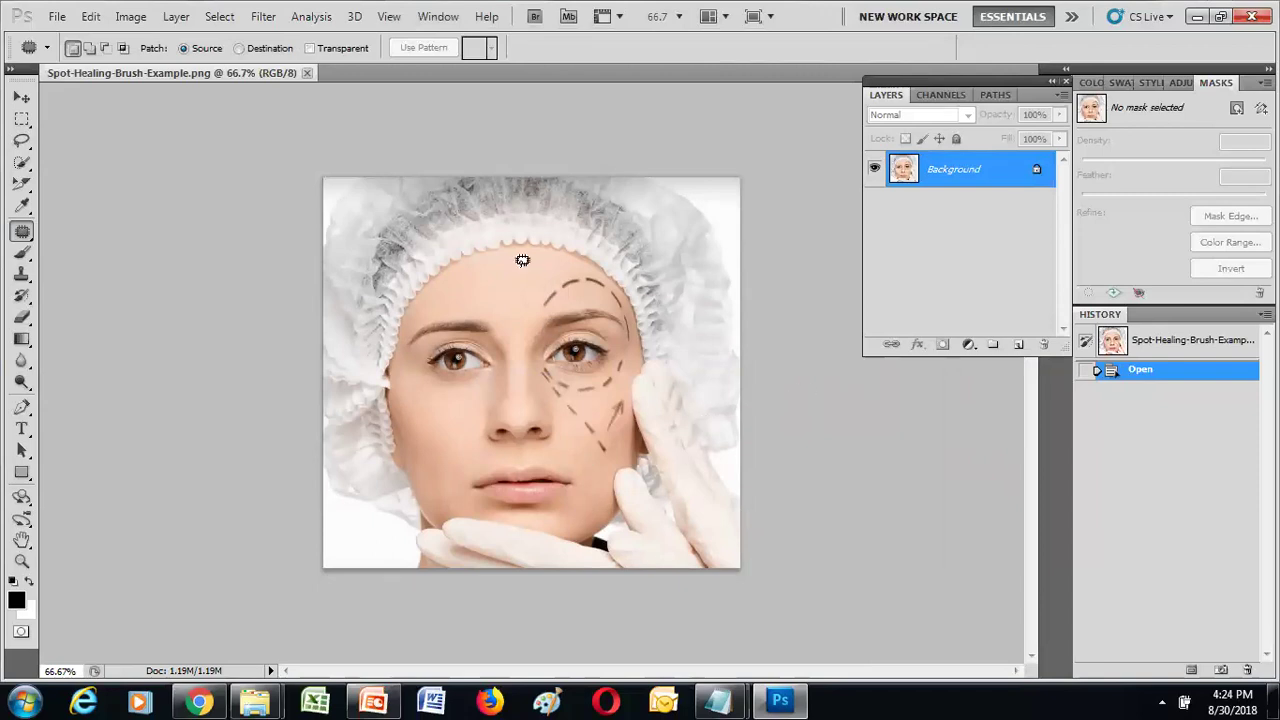
- With the content-aware Spot Healing Brush, paint out the diagonal dashed line and the arrow on the woman's cheek
{"action": "right_click", "coordinate": [25, 232]}
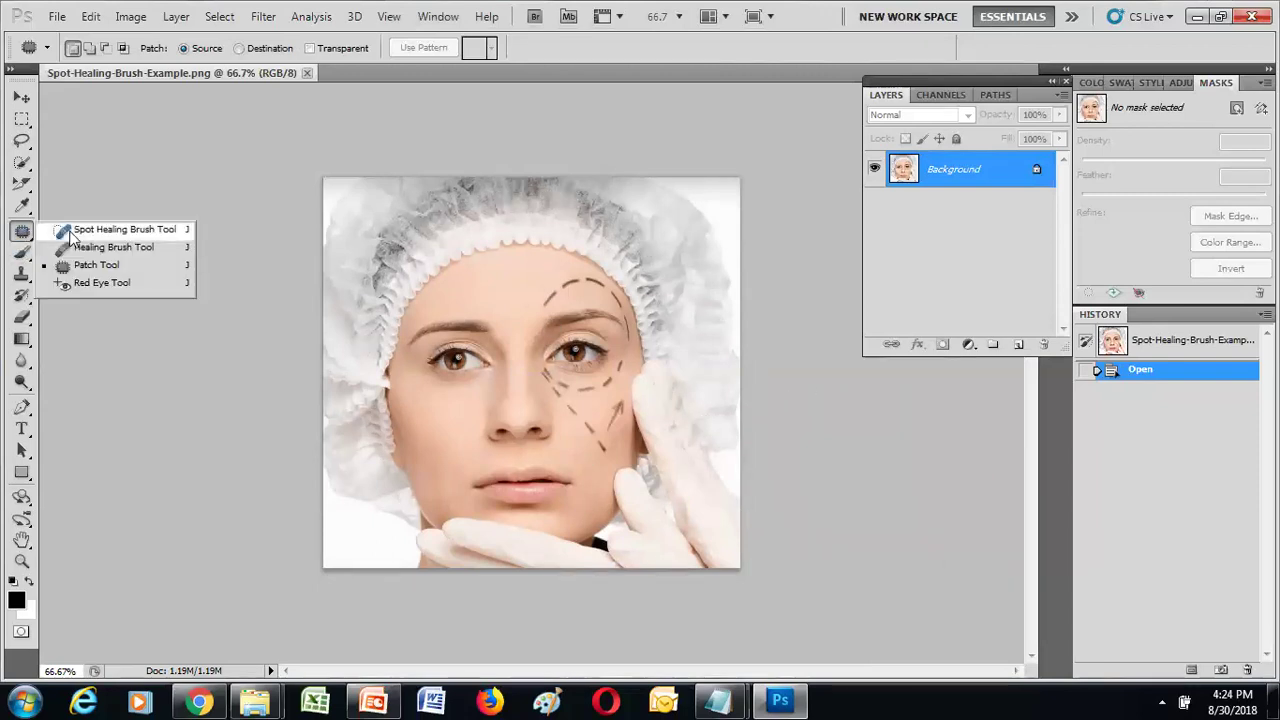
{"action": "left_click", "coordinate": [78, 229]}
{"action": "right_click", "coordinate": [25, 232]}
{"action": "left_click", "coordinate": [76, 230]}
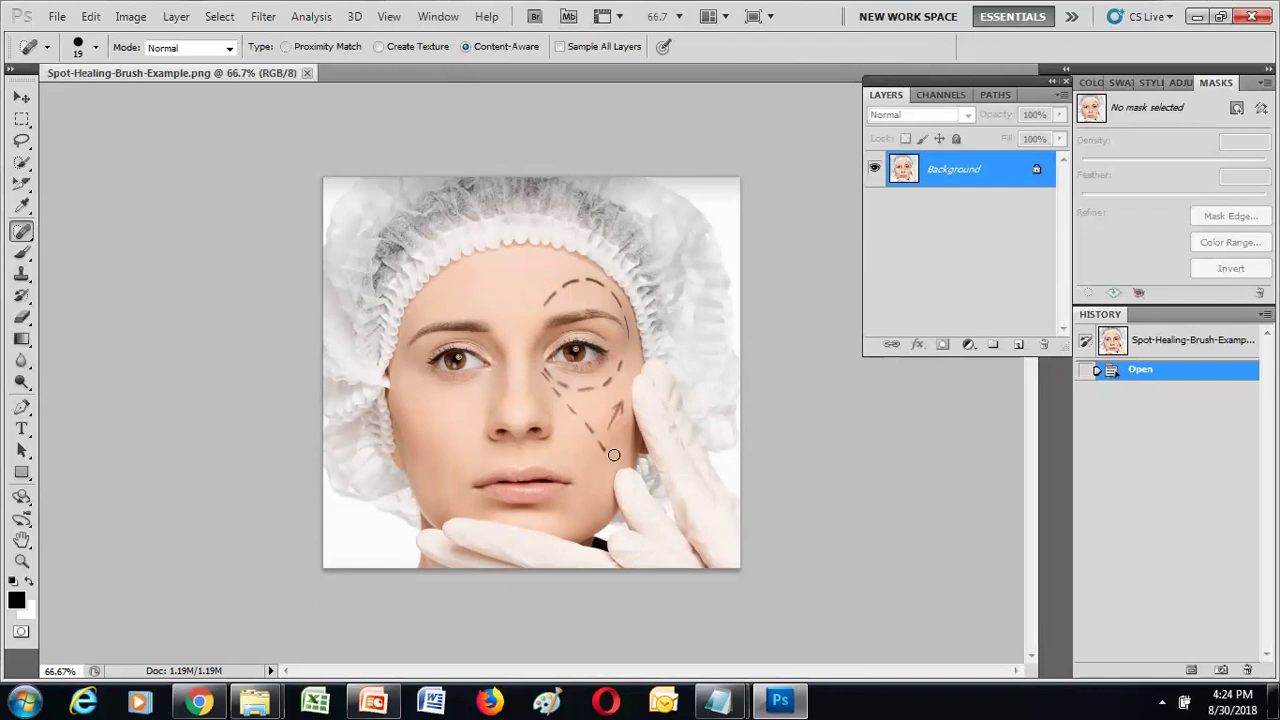
{"action": "right_click", "coordinate": [23, 231]}
{"action": "left_click", "coordinate": [86, 232]}
{"action": "left_click_drag", "start_coordinate": [607, 456], "coordinate": [588, 426]}
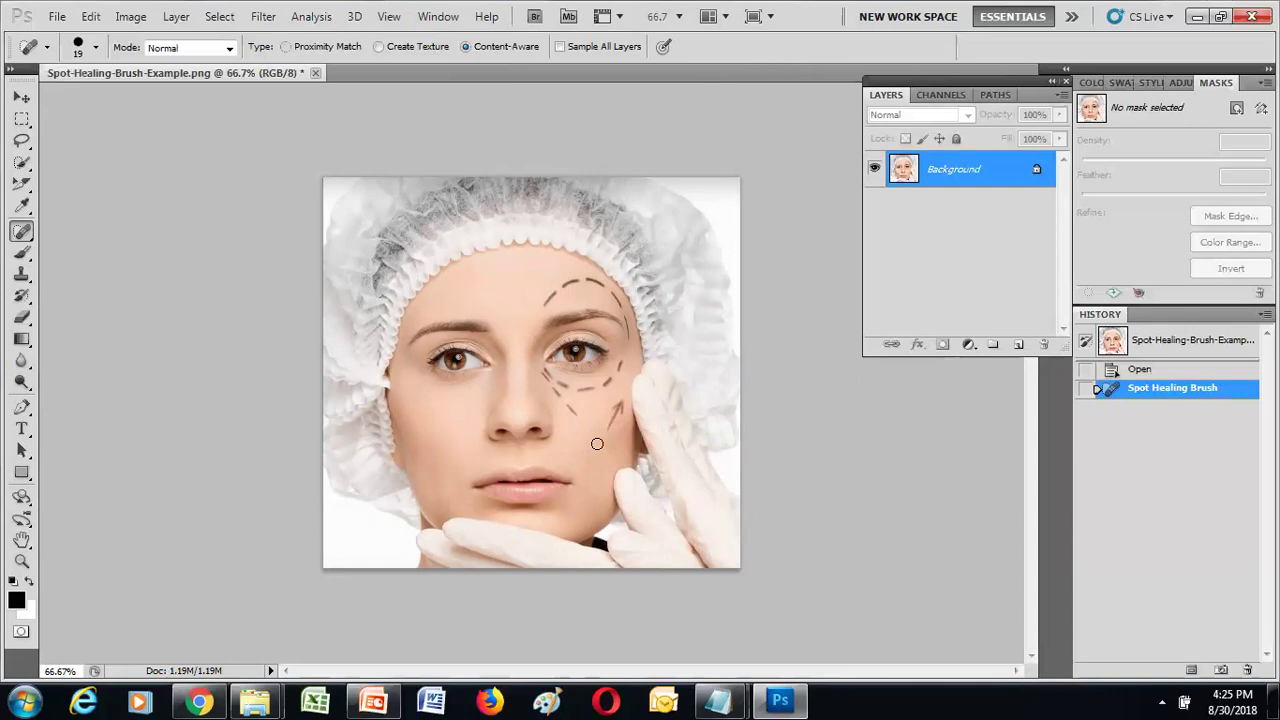
{"action": "left_click_drag", "start_coordinate": [580, 424], "coordinate": [544, 379]}
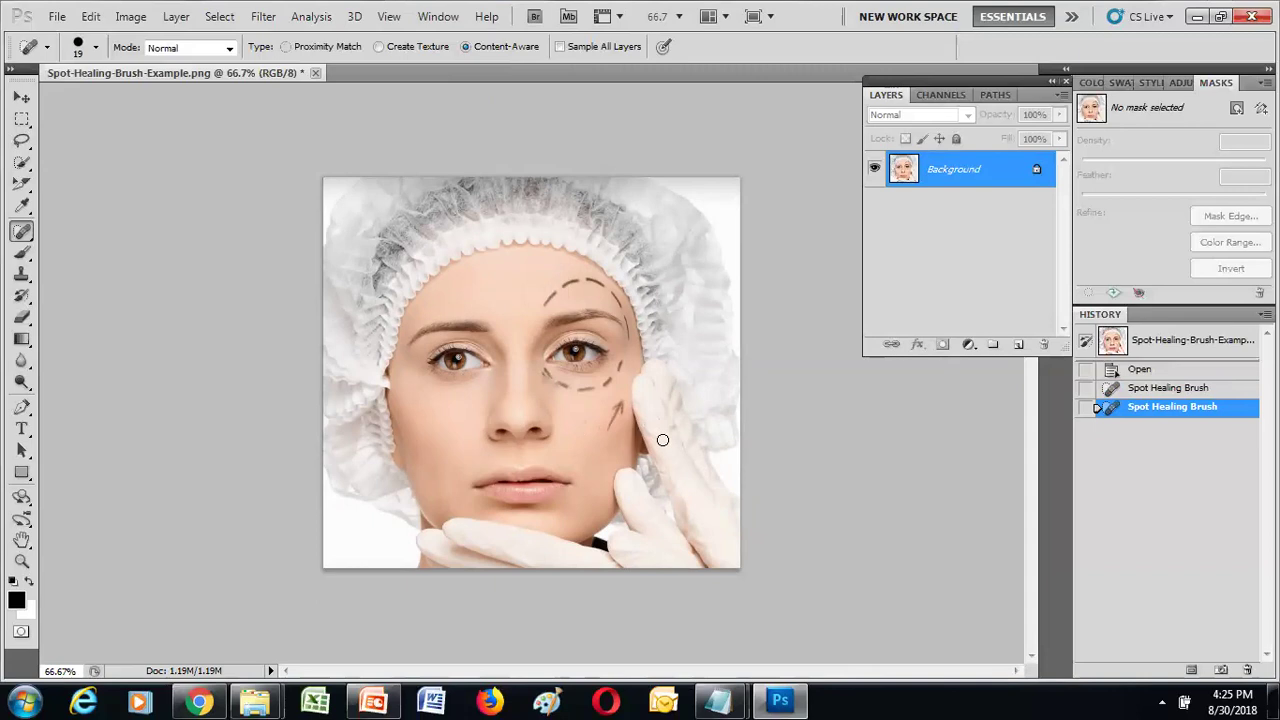
{"action": "left_click_drag", "start_coordinate": [606, 432], "coordinate": [623, 397]}
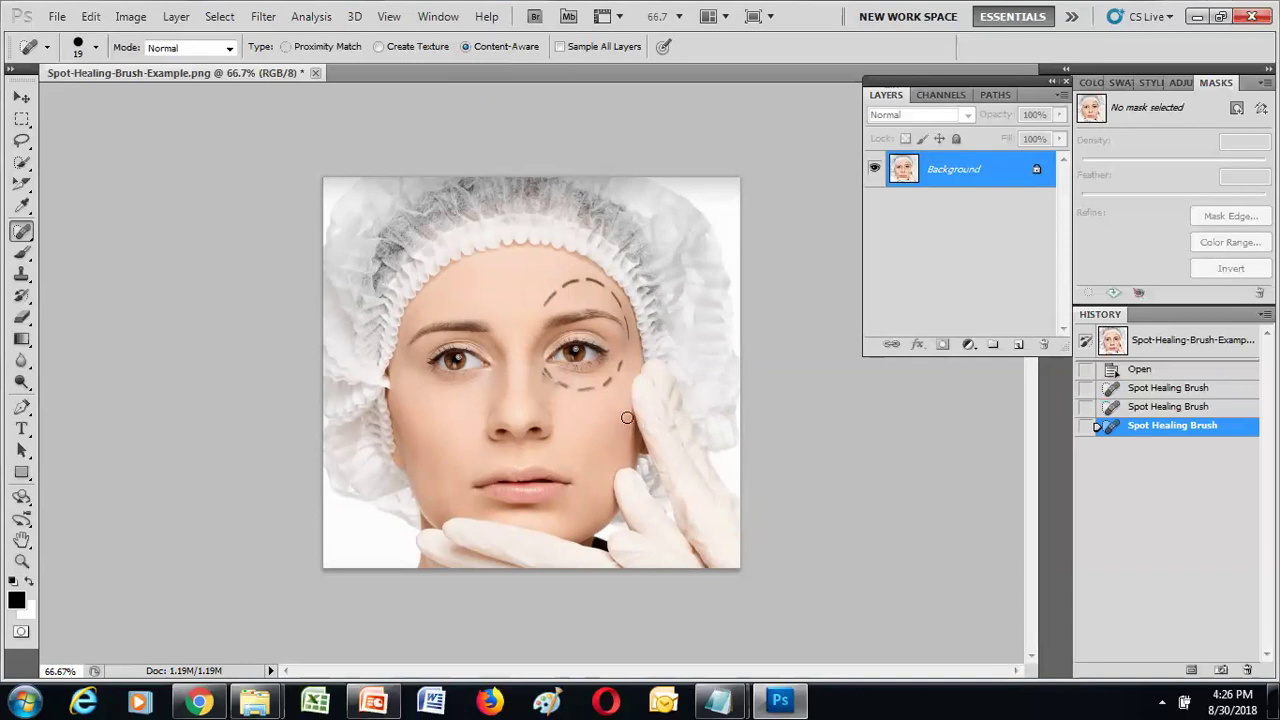
- Try the Spot Healing Brush on the inner end of the unmarked eyebrow, and undo that stroke
{"action": "left_click_drag", "start_coordinate": [494, 331], "coordinate": [465, 325]}
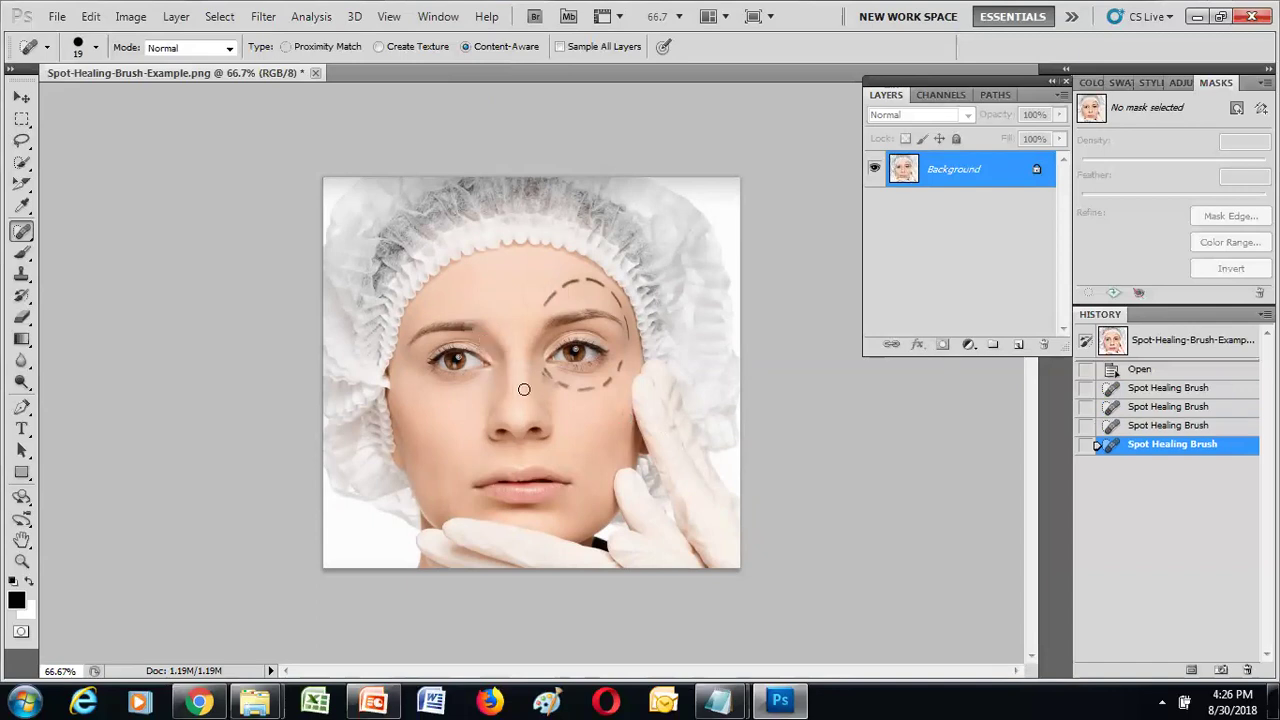
{"action": "key", "text": "ctrl+z"}
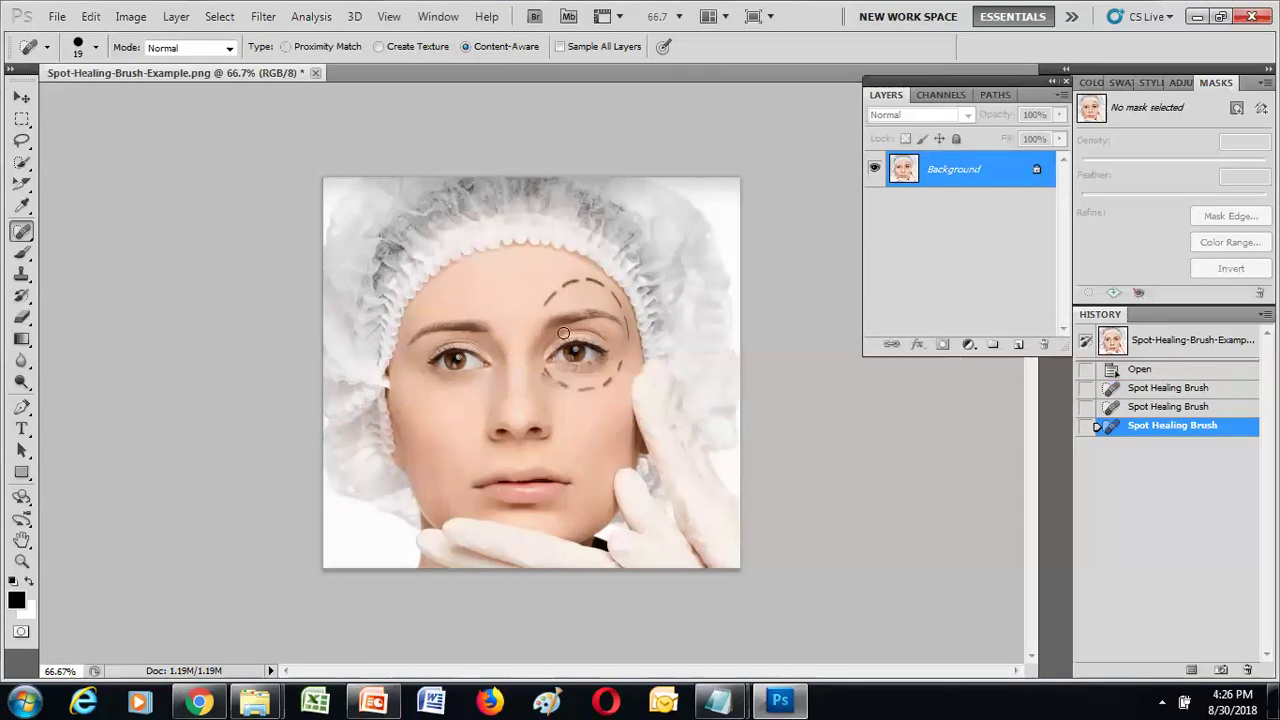
{"action": "key", "text": "ctrl+z"}
{"action": "key", "text": "ctrl+z"}
- Paint out the first dashes of the arc above the marked eyebrow with the Spot Healing Brush
{"action": "right_click", "coordinate": [23, 231]}
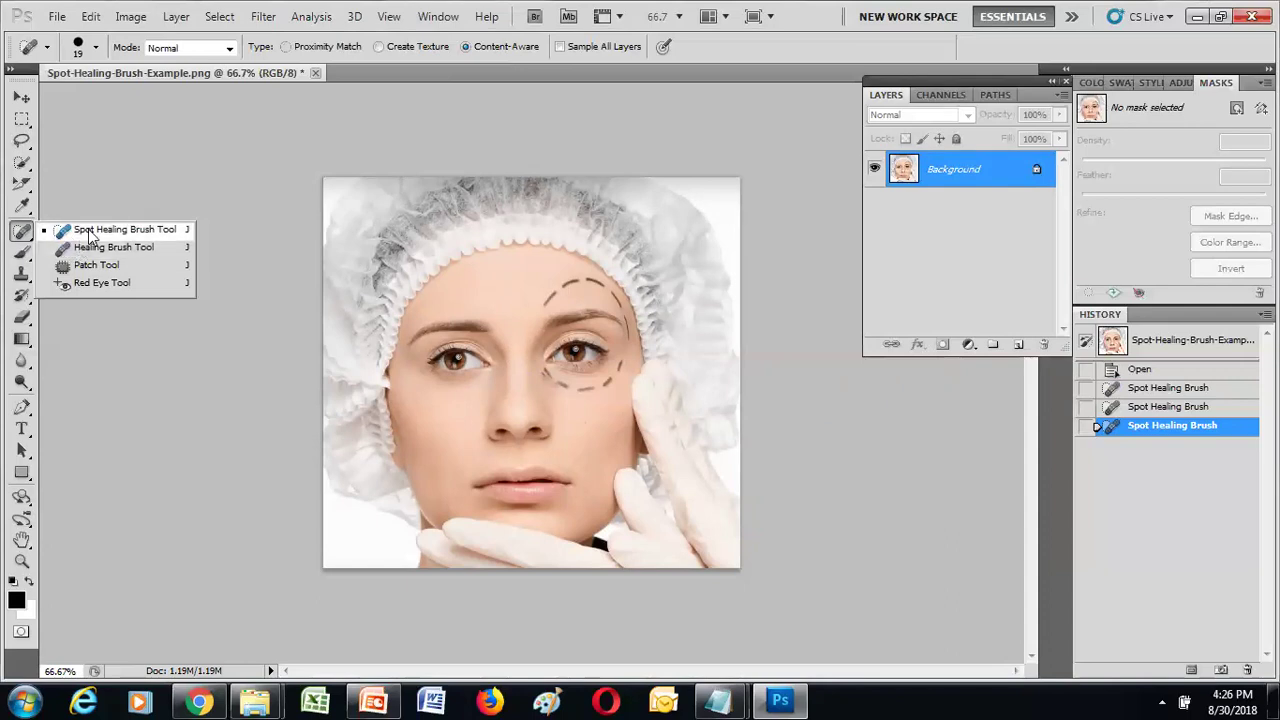
{"action": "left_click", "coordinate": [547, 299]}
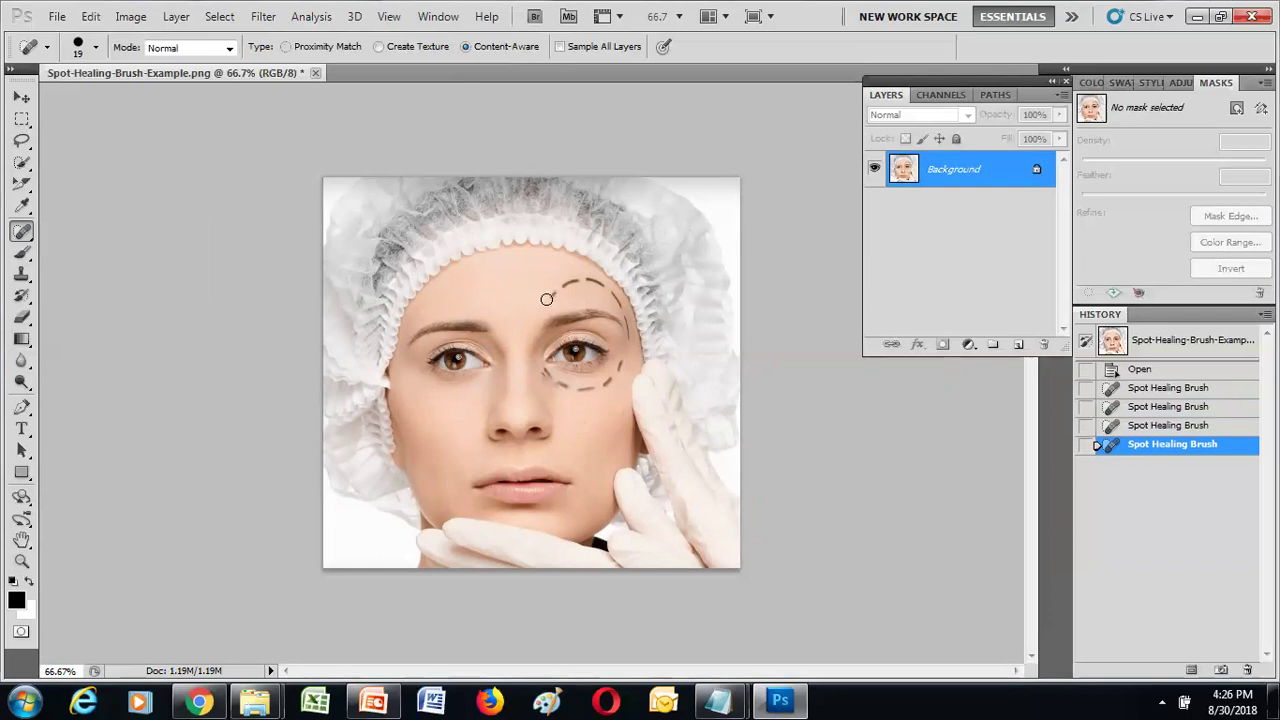
{"action": "left_click_drag", "start_coordinate": [547, 297], "coordinate": [579, 281]}
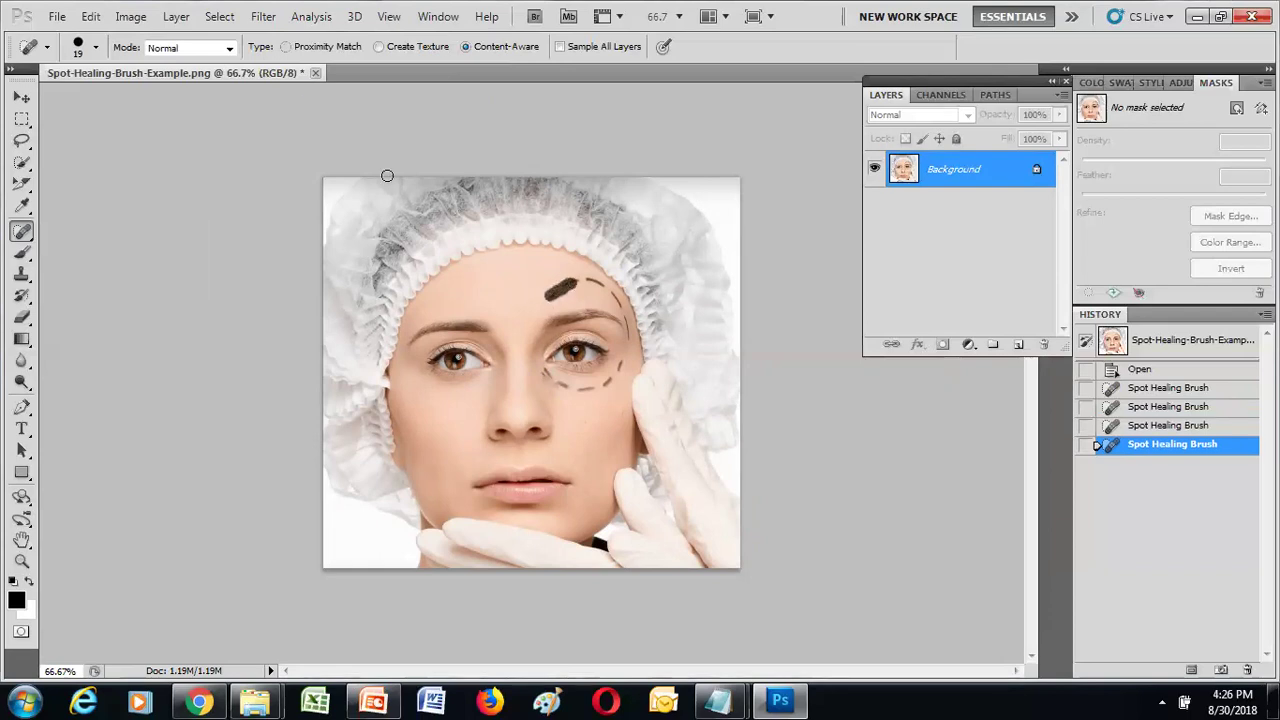
{"action": "left_click", "coordinate": [229, 47]}
{"action": "left_click", "coordinate": [229, 47]}
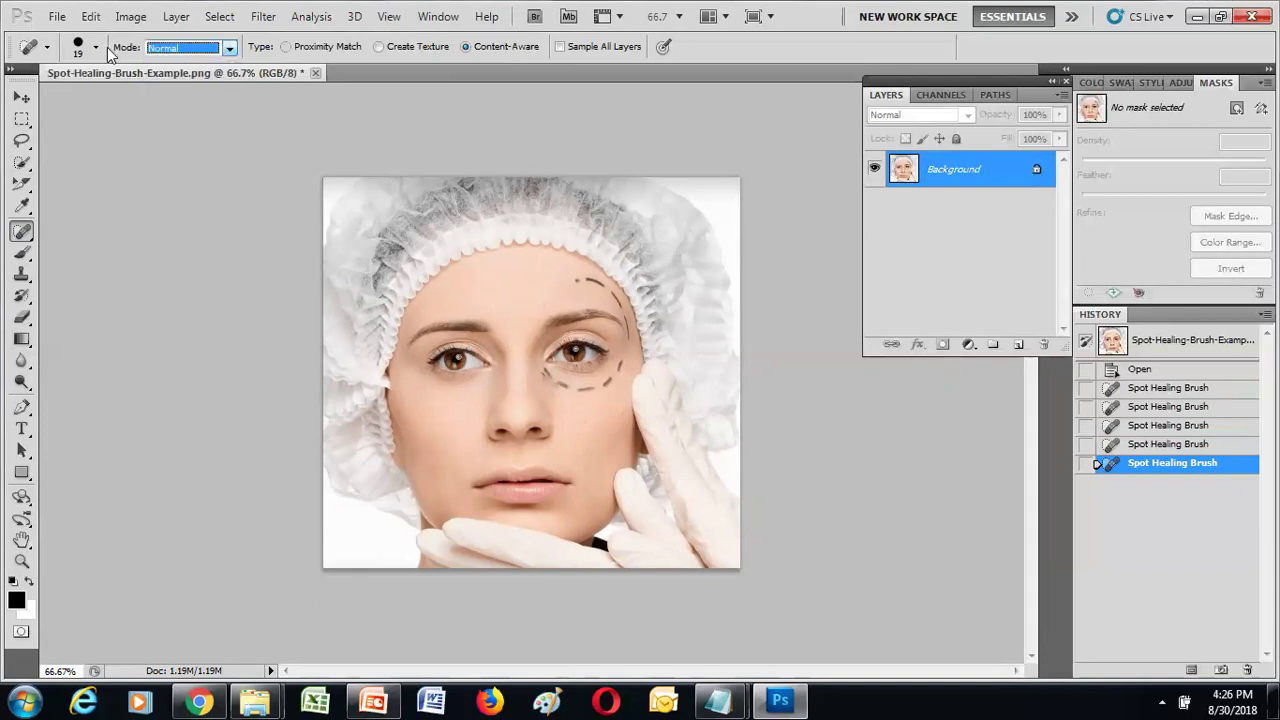
- Try a 68 px Spot Healing Brush, and reduce the brush size to 21 px
{"action": "left_click", "coordinate": [96, 47]}
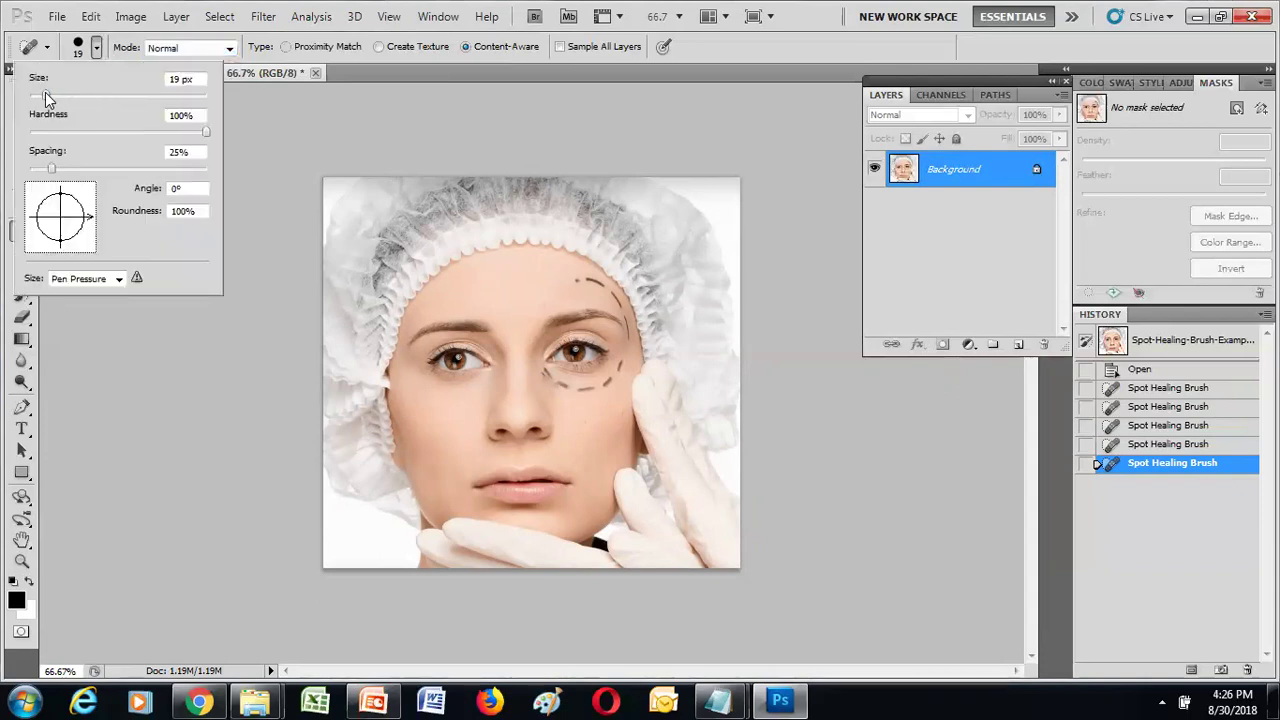
{"action": "left_click_drag", "start_coordinate": [36, 97], "coordinate": [88, 95]}
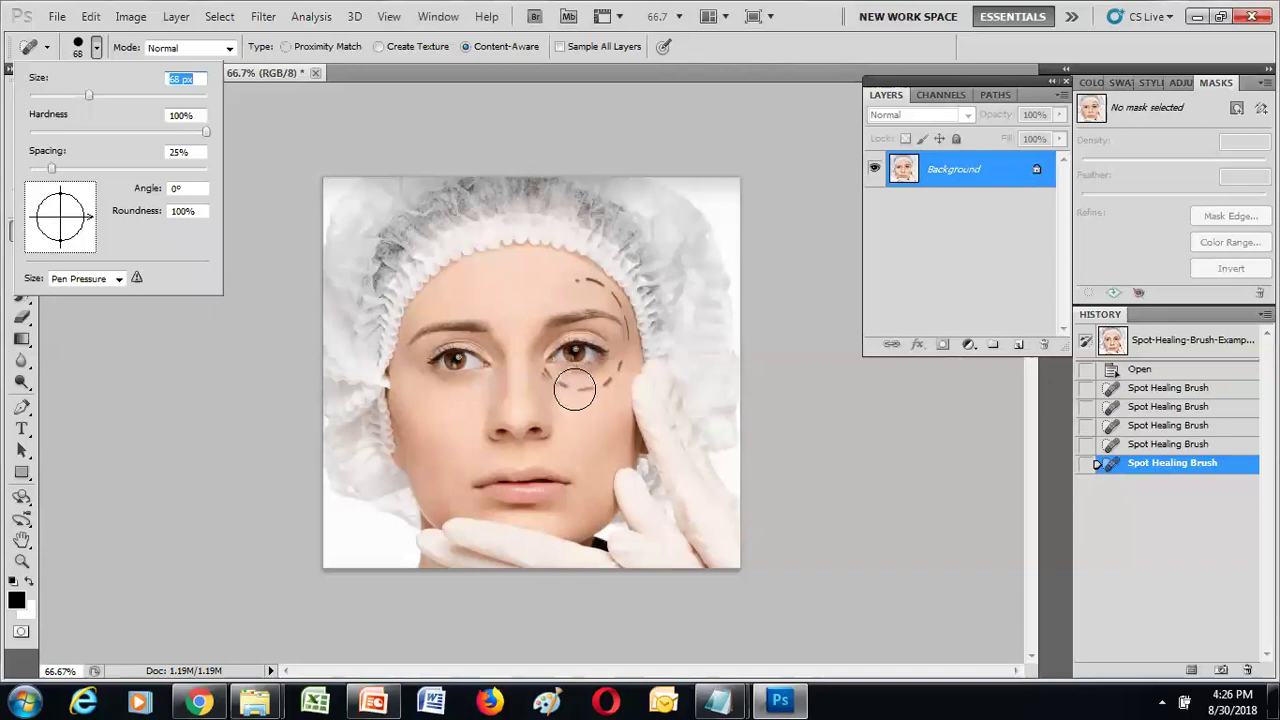
{"action": "left_click", "coordinate": [40, 96]}
{"action": "left_click", "coordinate": [47, 96]}
{"action": "left_click", "coordinate": [47, 94]}
{"action": "left_click", "coordinate": [364, 148]}
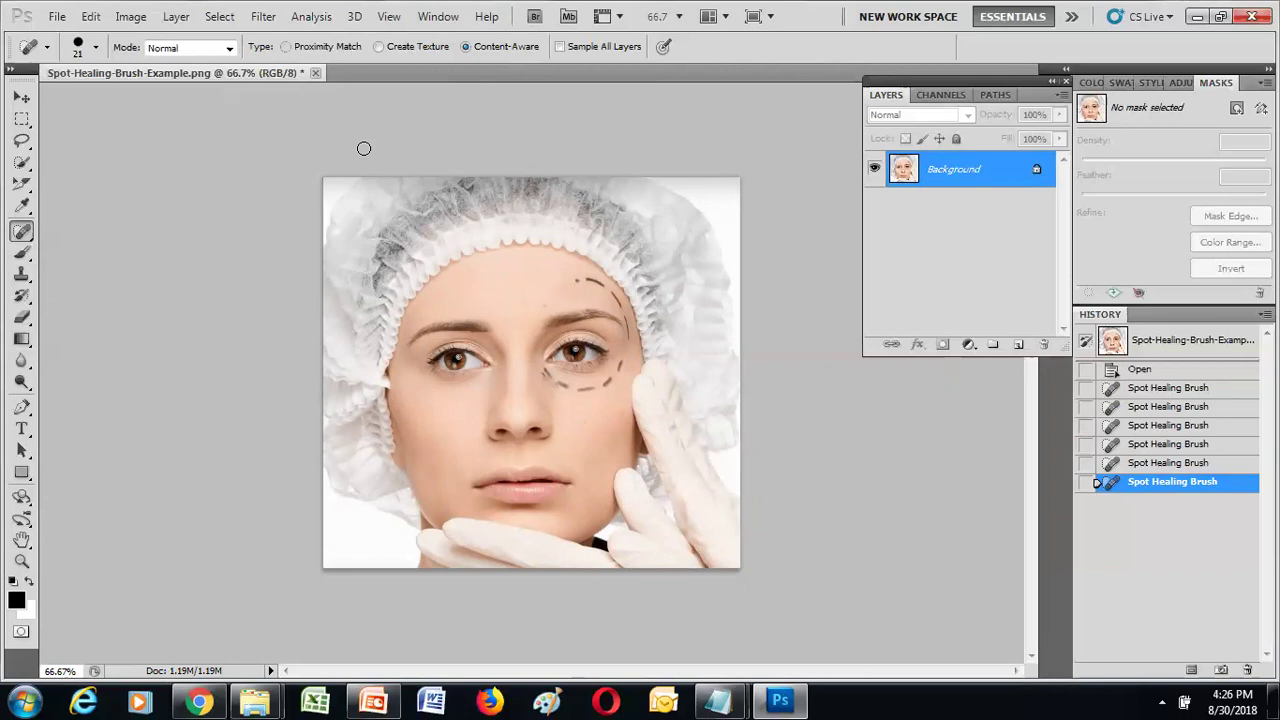
- With the Healing Brush, sample clear facial skin and paint over the dashed marks under the marked eye
{"action": "right_click", "coordinate": [31, 232]}
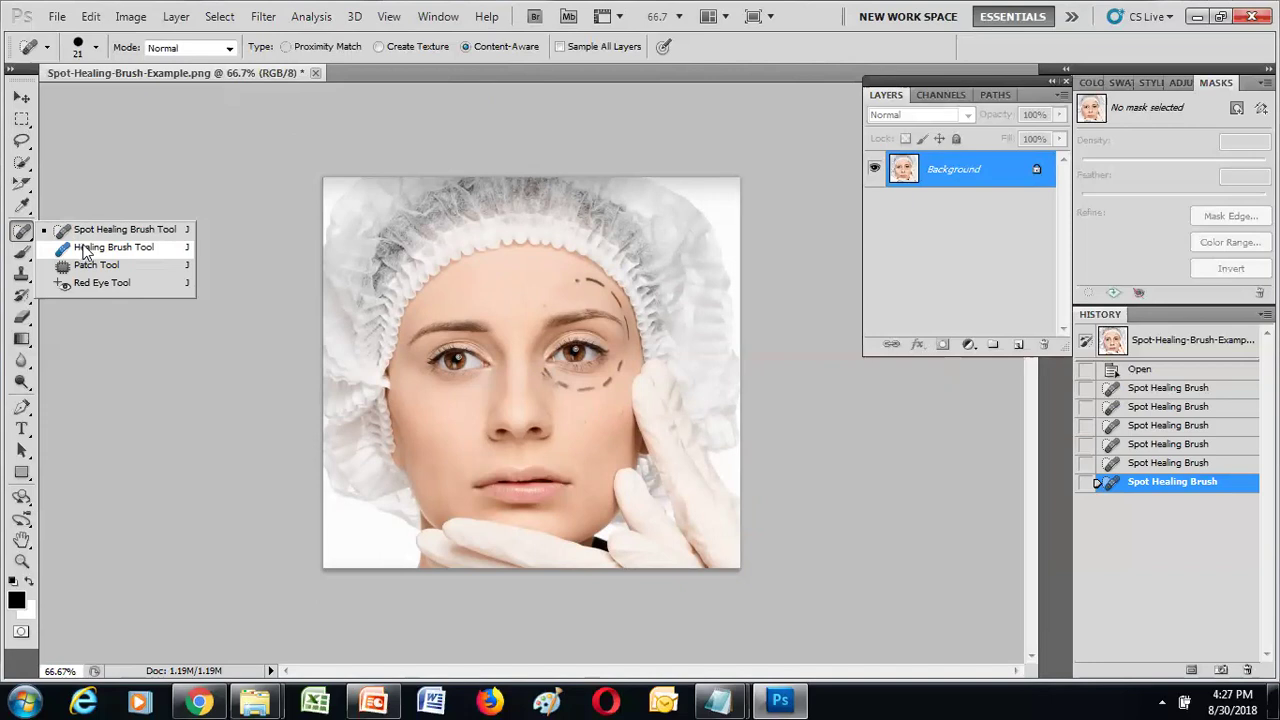
{"action": "left_click", "coordinate": [84, 250]}
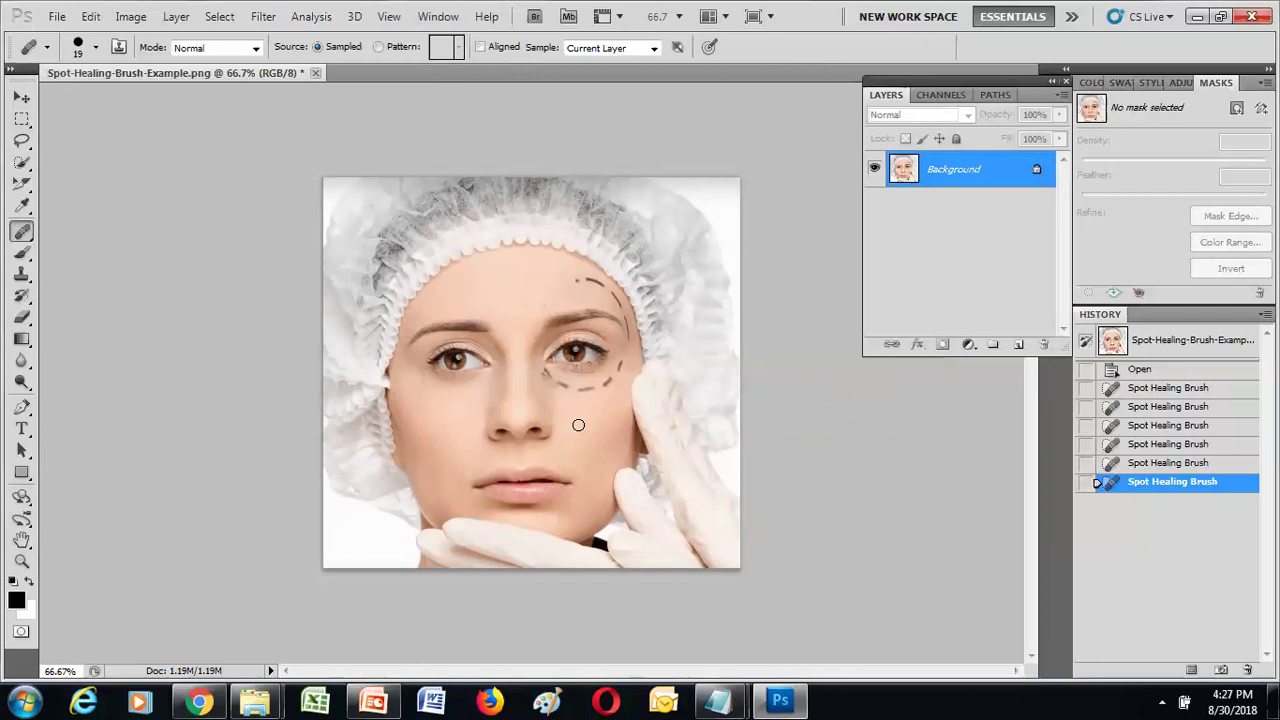
{"action": "right_click", "coordinate": [22, 231]}
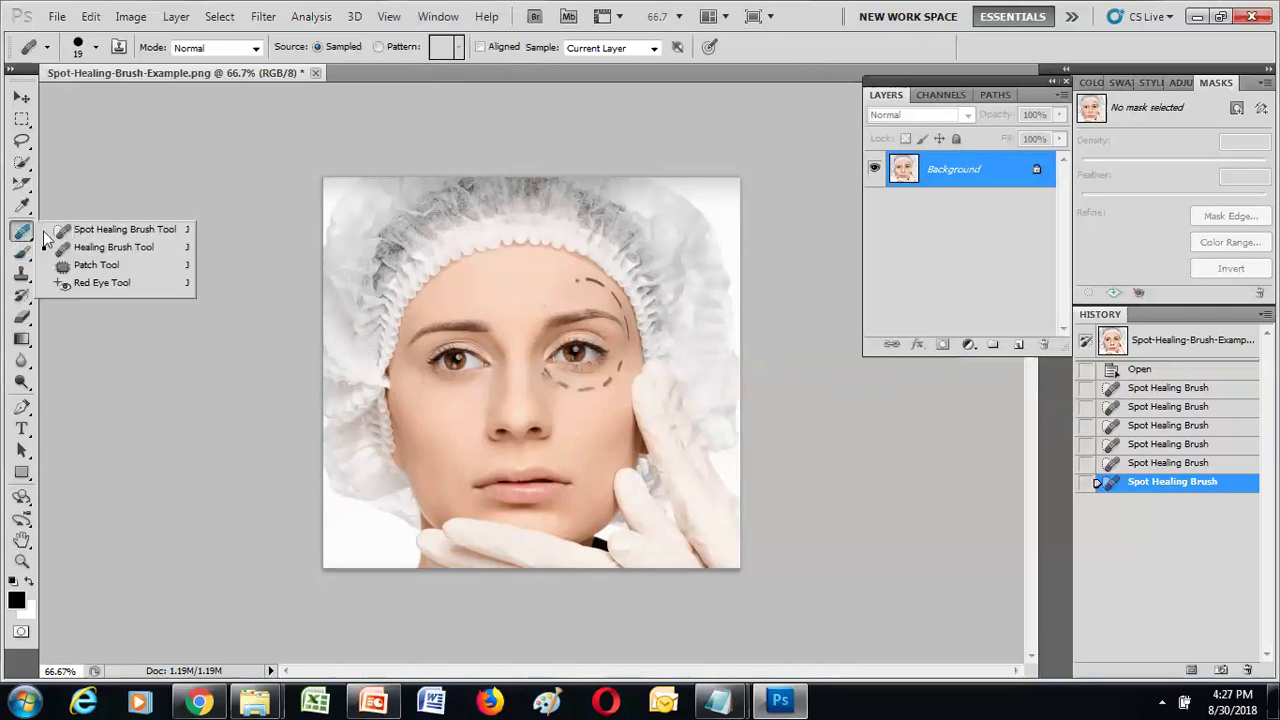
{"action": "left_click", "coordinate": [71, 248]}
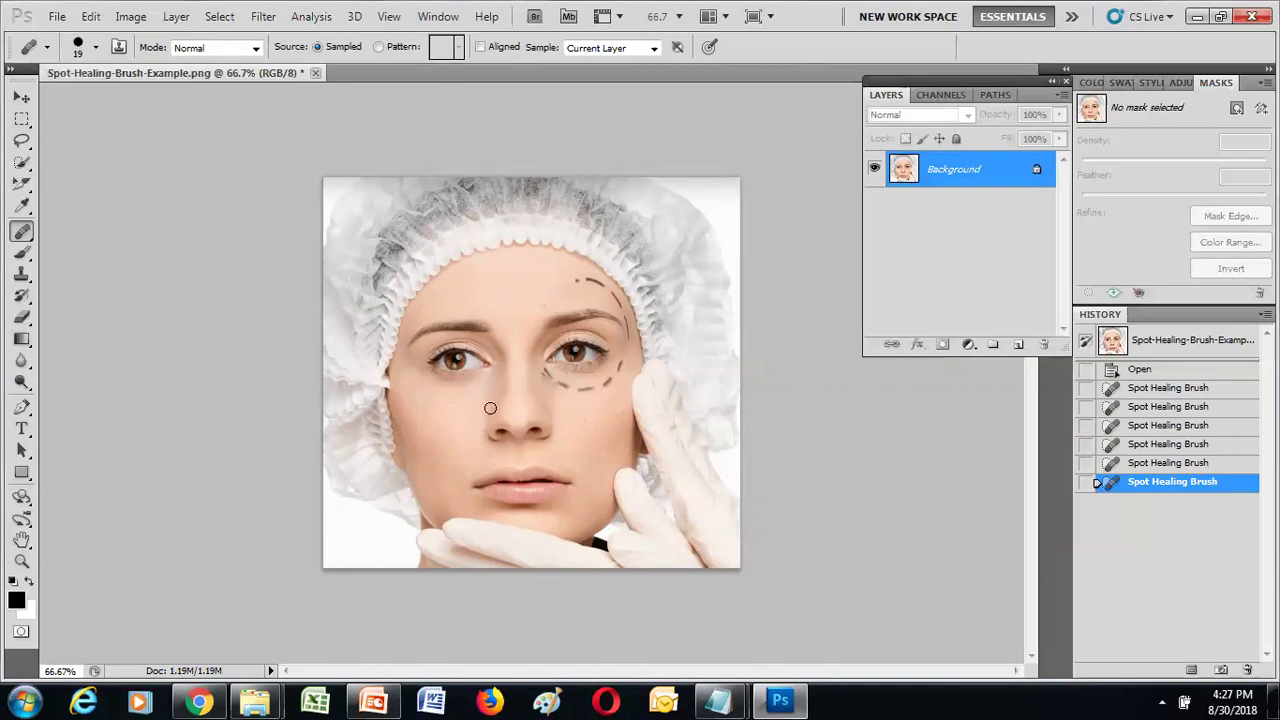
{"action": "key", "text": "alt"}
{"action": "key", "text": "alt"}
{"action": "key", "text": "alt"}
{"action": "mouse_move", "coordinate": [550, 375]}
{"action": "left_mouse_down"}
{"action": "mouse_move", "coordinate": [588, 384]}
{"action": "mouse_move", "coordinate": [583, 415]}
{"action": "left_mouse_up"}
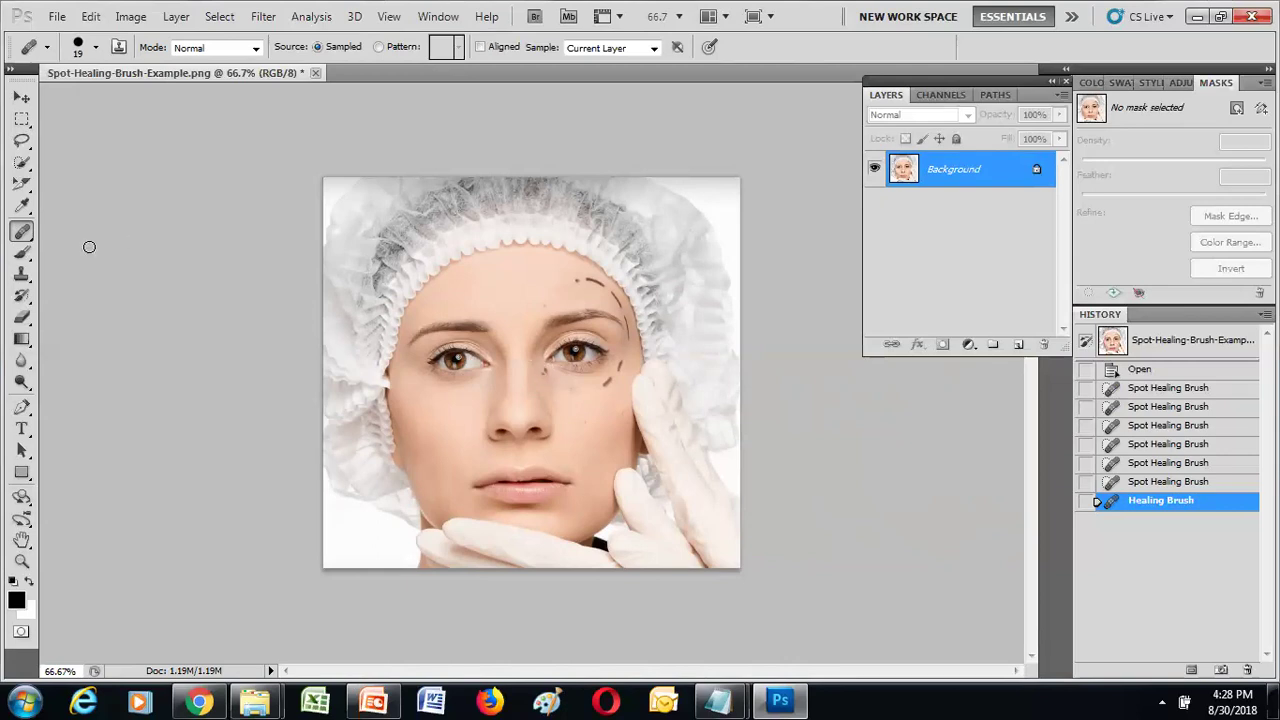
- With the Patch tool in Source mode, outline the unmarked eyebrow and the lips in turn and replace each with plain skin
{"action": "right_click", "coordinate": [22, 228]}
{"action": "left_click", "coordinate": [98, 266]}
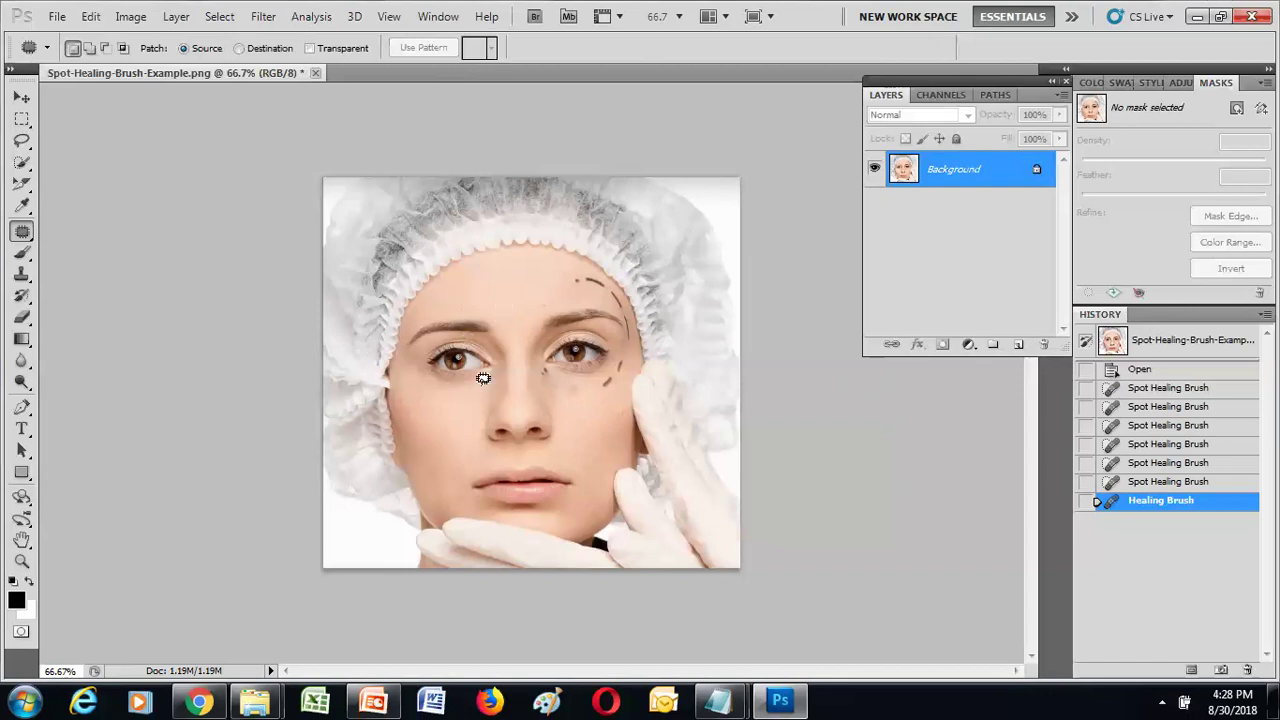
{"action": "mouse_move", "coordinate": [502, 324]}
{"action": "left_mouse_down"}
{"action": "mouse_move", "coordinate": [430, 303]}
{"action": "mouse_move", "coordinate": [400, 337]}
{"action": "mouse_move", "coordinate": [406, 355]}
{"action": "mouse_move", "coordinate": [449, 326]}
{"action": "mouse_move", "coordinate": [496, 331]}
{"action": "mouse_move", "coordinate": [497, 318]}
{"action": "left_mouse_up"}
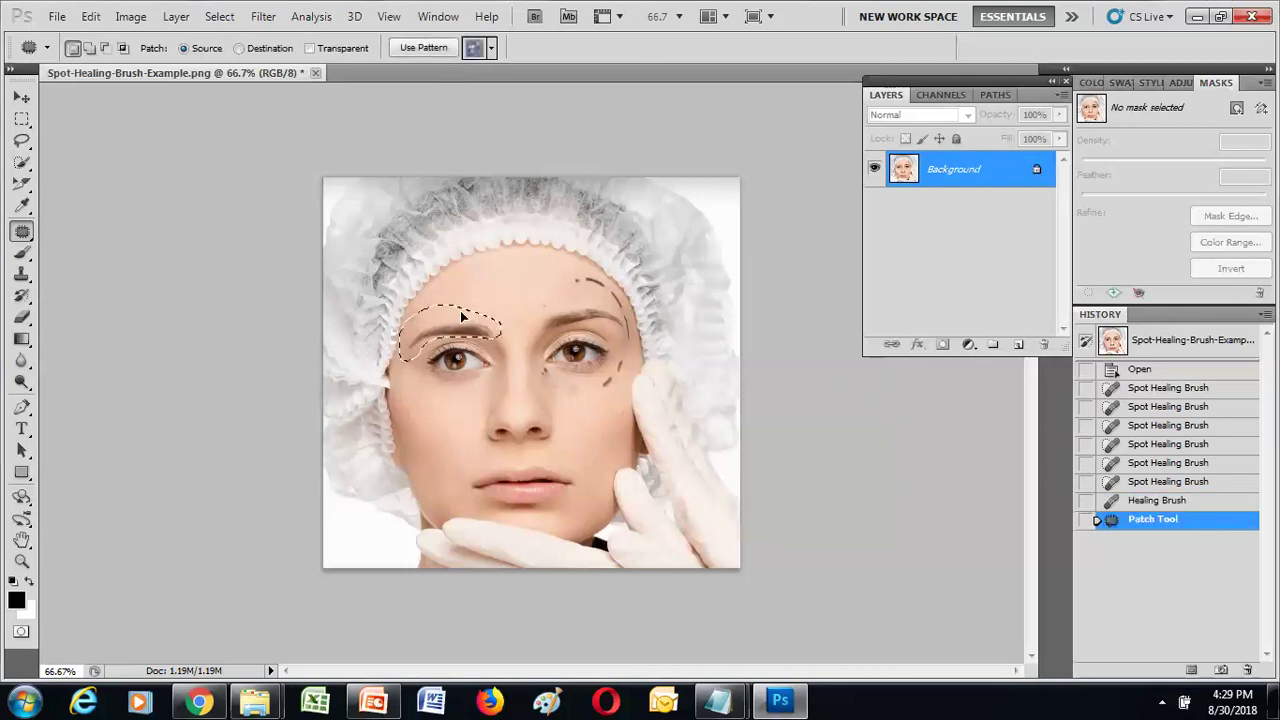
{"action": "left_click_drag", "start_coordinate": [483, 294], "coordinate": [490, 300]}
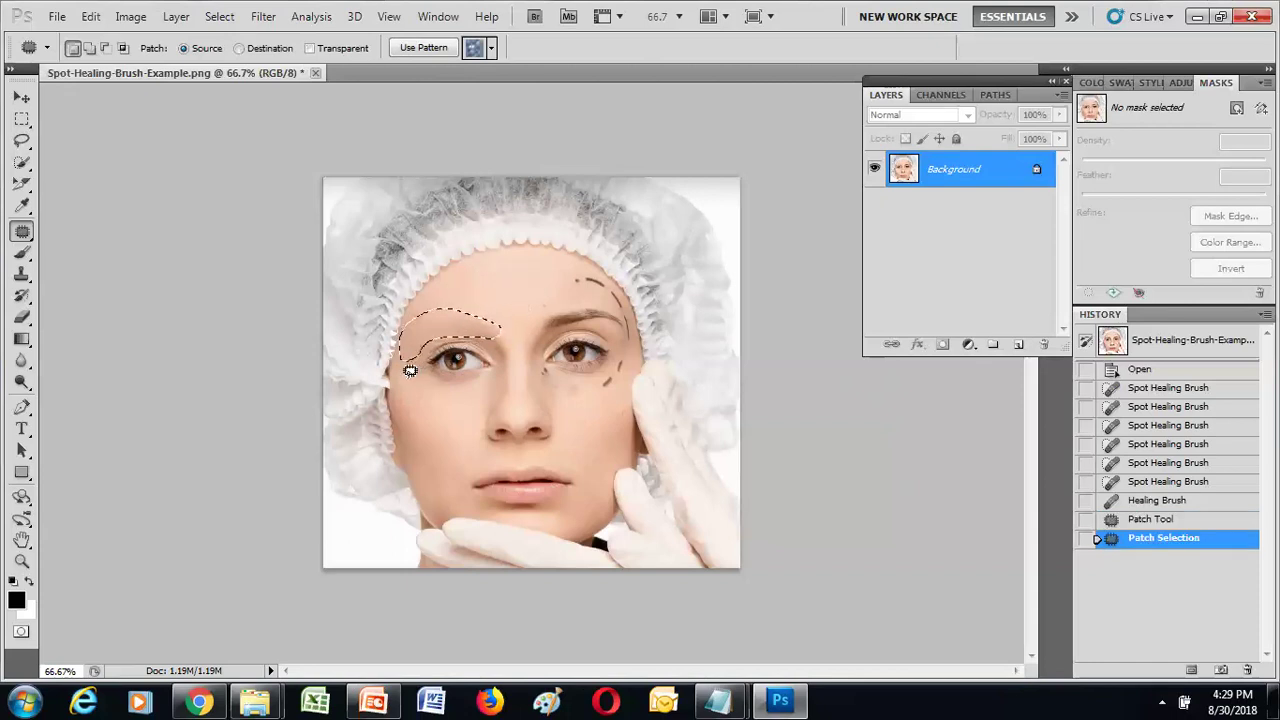
{"action": "left_click_drag", "start_coordinate": [464, 322], "coordinate": [471, 315]}
{"action": "mouse_move", "coordinate": [466, 470]}
{"action": "left_mouse_down"}
{"action": "mouse_move", "coordinate": [549, 452]}
{"action": "mouse_move", "coordinate": [571, 463]}
{"action": "mouse_move", "coordinate": [577, 487]}
{"action": "mouse_move", "coordinate": [529, 503]}
{"action": "mouse_move", "coordinate": [464, 476]}
{"action": "mouse_move", "coordinate": [489, 276]}
{"action": "left_mouse_up"}
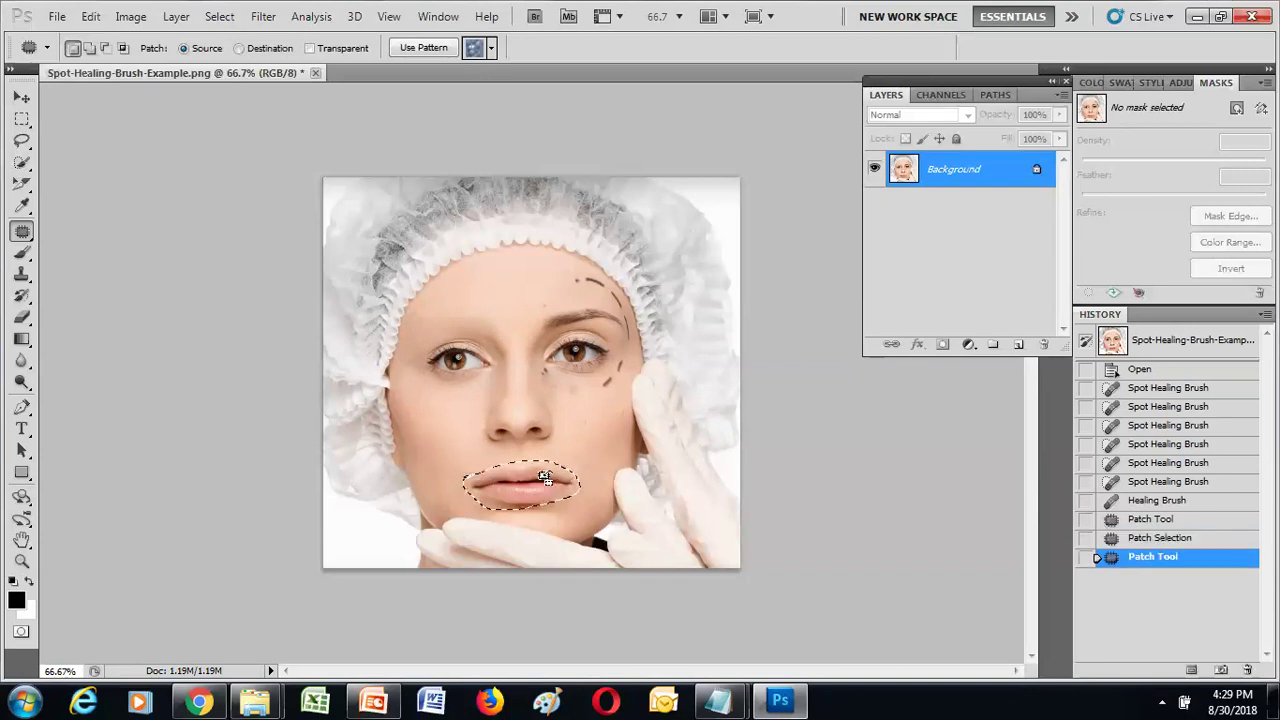
{"action": "left_click", "coordinate": [638, 452]}
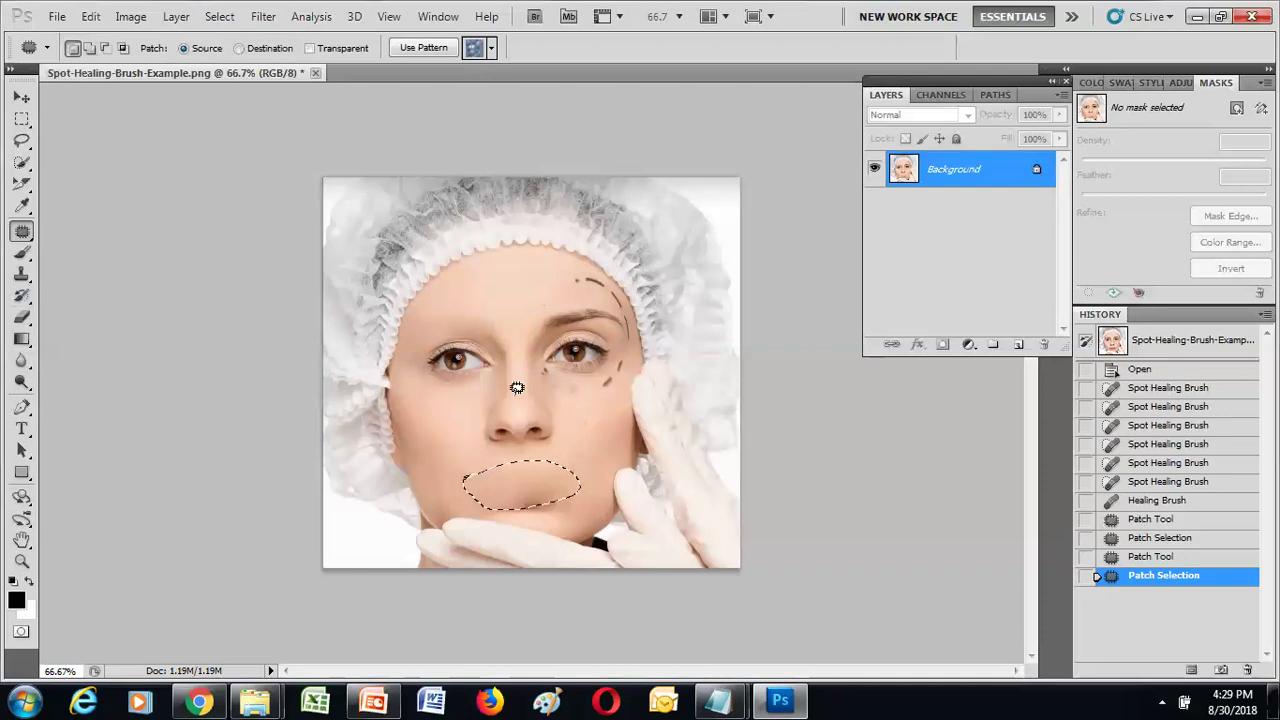
- Switch to the Red Eye tool and close Spot-Healing-Brush-Example.png without saving the changes
{"action": "right_click", "coordinate": [22, 231]}
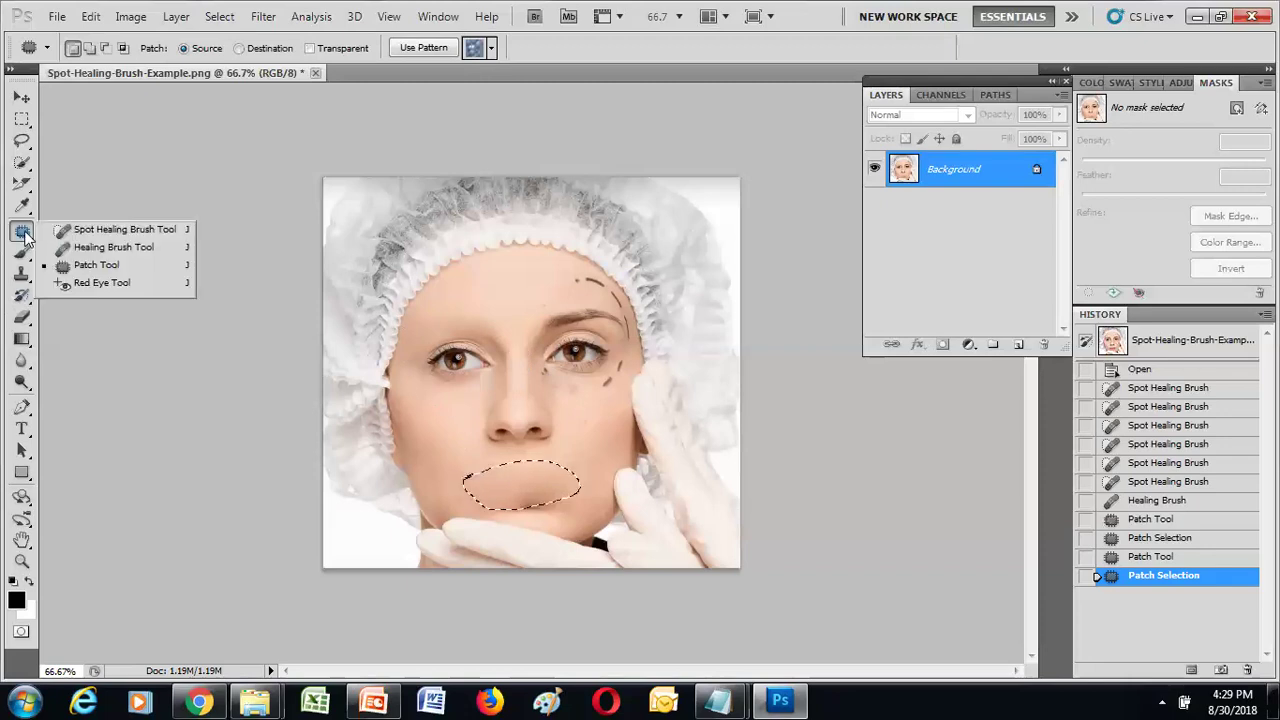
{"action": "left_click", "coordinate": [104, 283]}
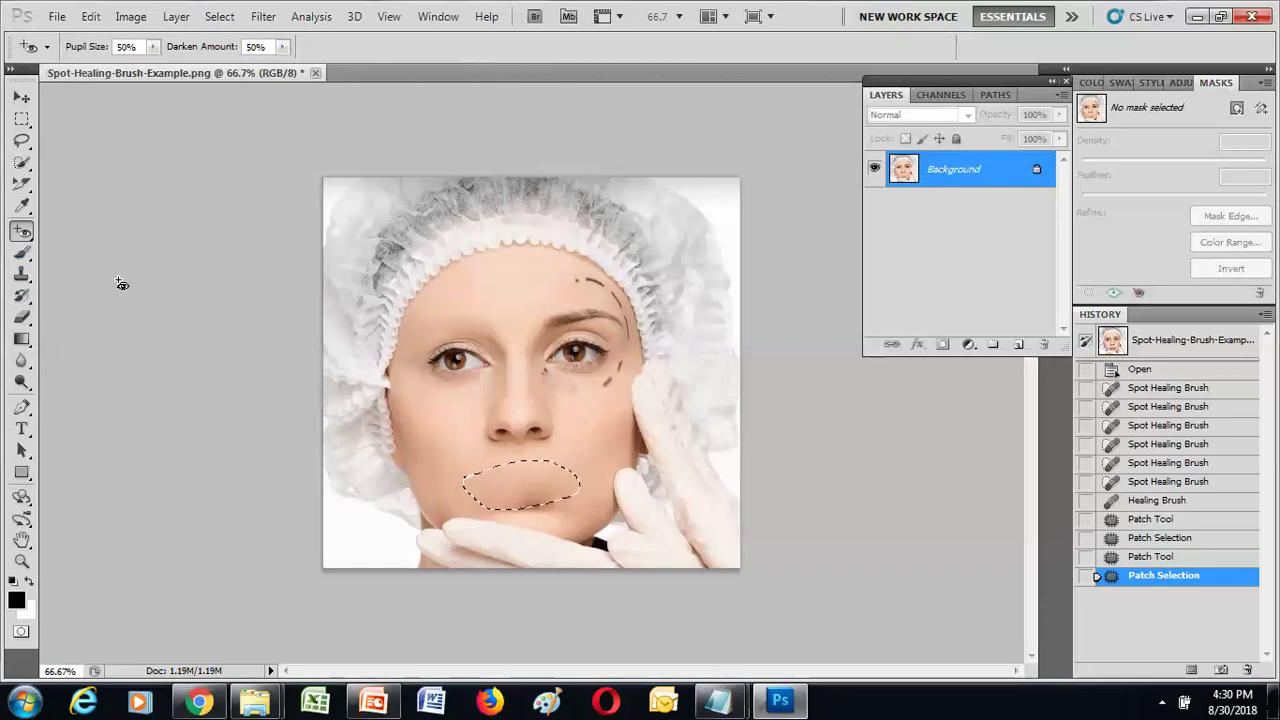
{"action": "left_click", "coordinate": [314, 74]}
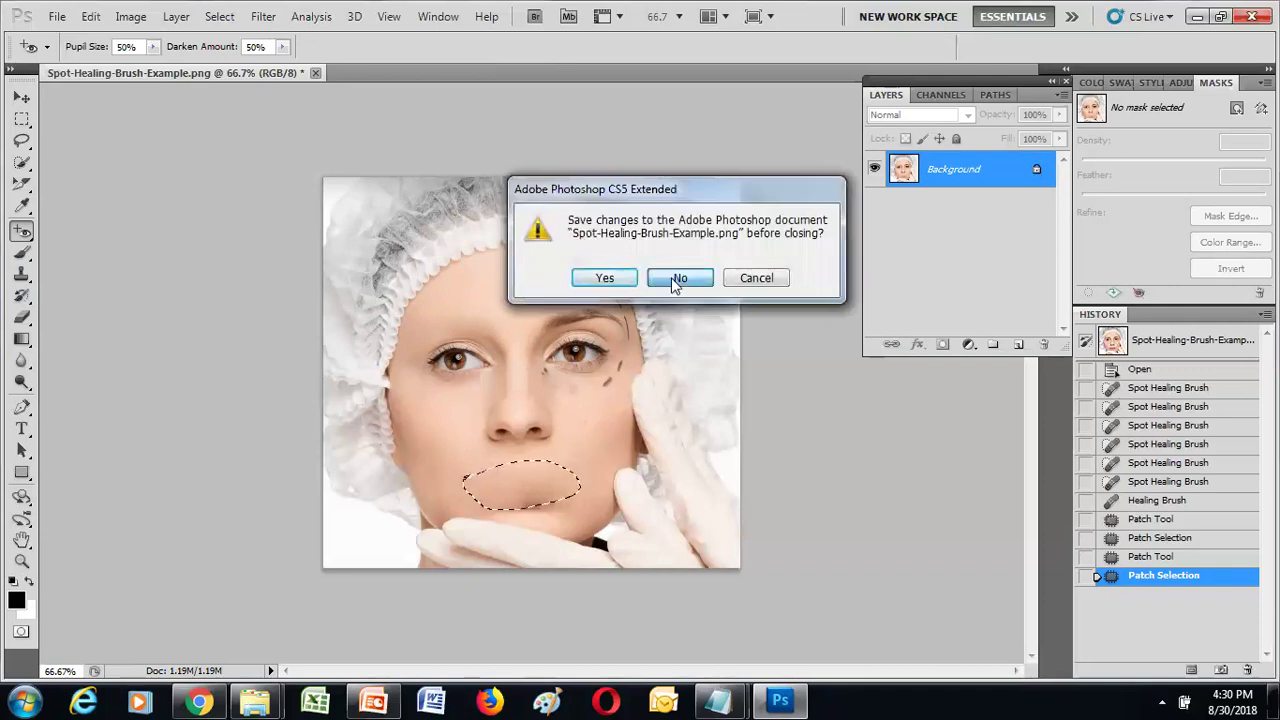
{"action": "left_click", "coordinate": [676, 284]}
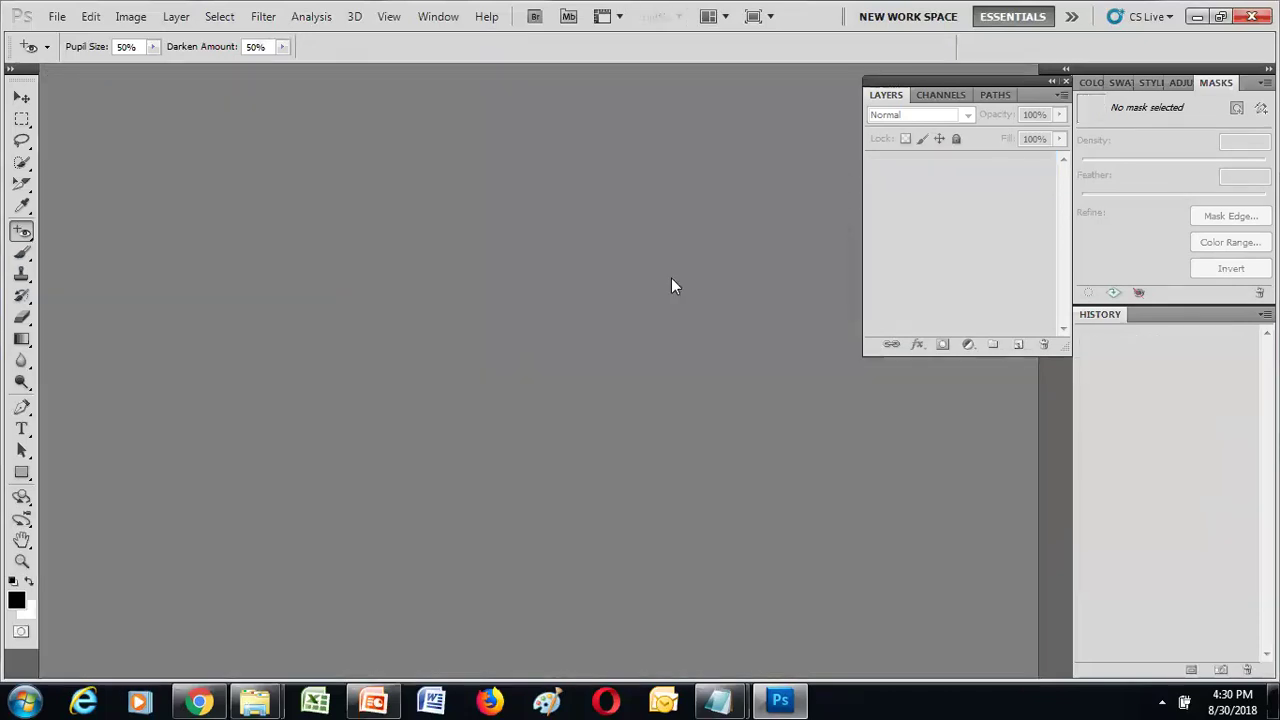
- Open the Red-Eye-Example image from the Photoshop folder
{"action": "double_click", "coordinate": [447, 187]}
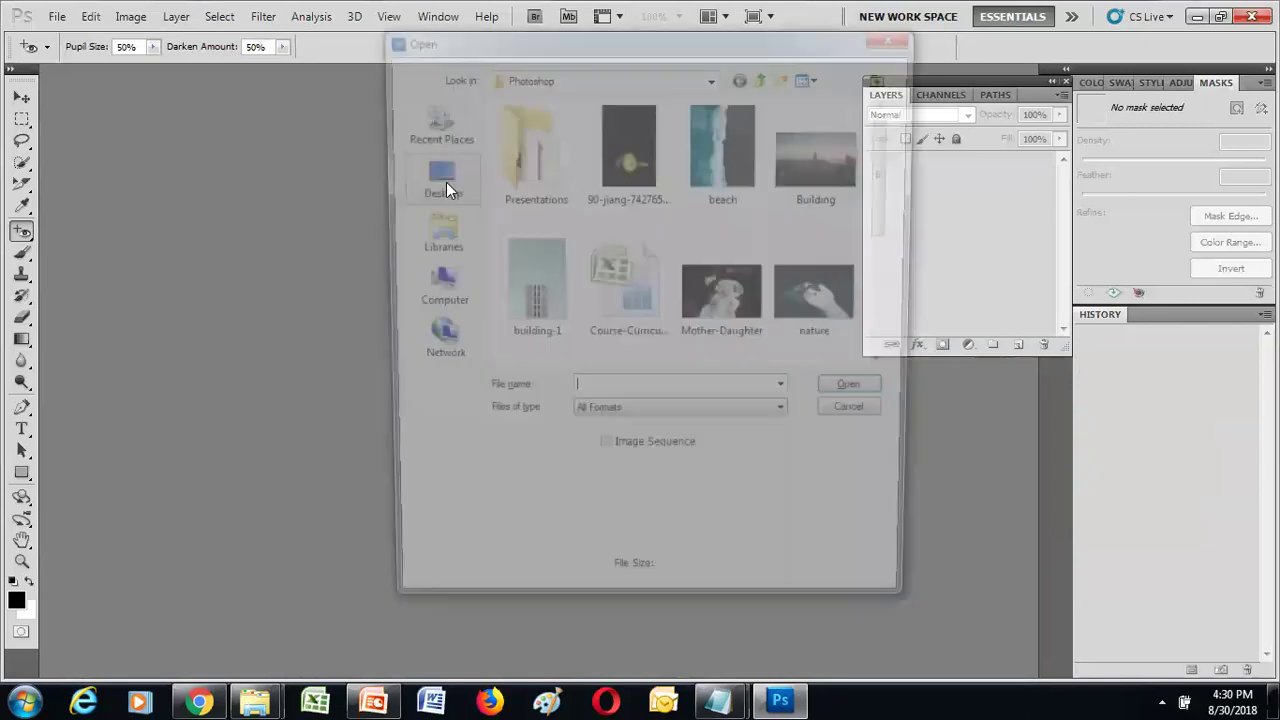
{"action": "left_click_drag", "start_coordinate": [890, 197], "coordinate": [890, 296]}
{"action": "left_click", "coordinate": [645, 250]}
{"action": "left_click", "coordinate": [860, 395]}
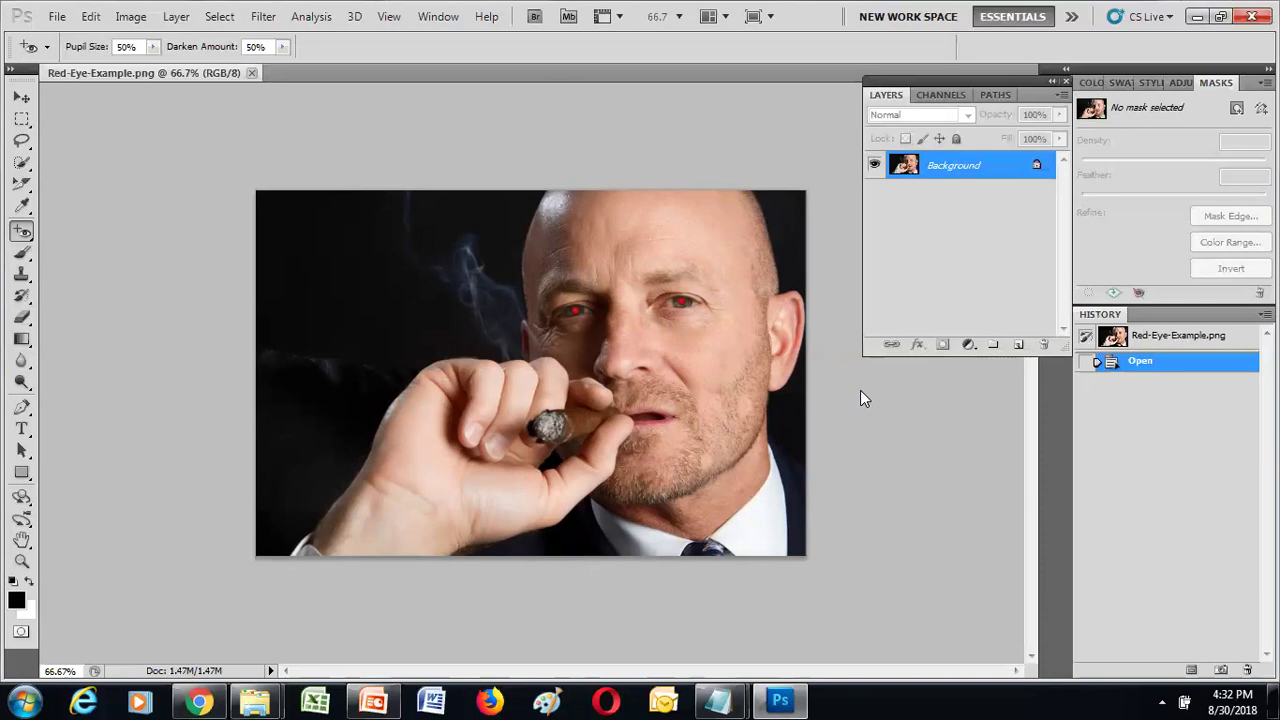
- Remove the red from both of the man's pupils with the Red Eye tool at 50% pupil size and 50% darken amount
{"action": "right_click", "coordinate": [21, 231]}
{"action": "left_click", "coordinate": [99, 285]}
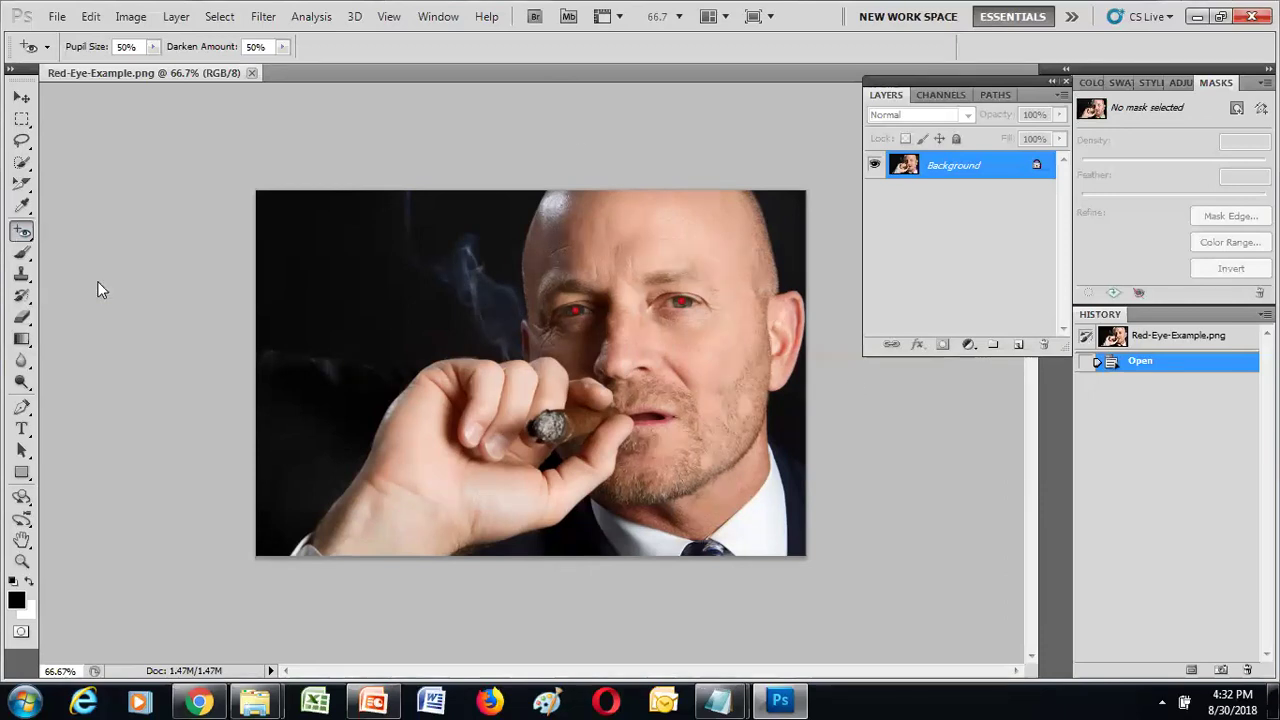
{"action": "right_click", "coordinate": [21, 235]}
{"action": "left_click", "coordinate": [160, 287]}
{"action": "left_click", "coordinate": [576, 318]}
{"action": "left_click", "coordinate": [681, 302]}
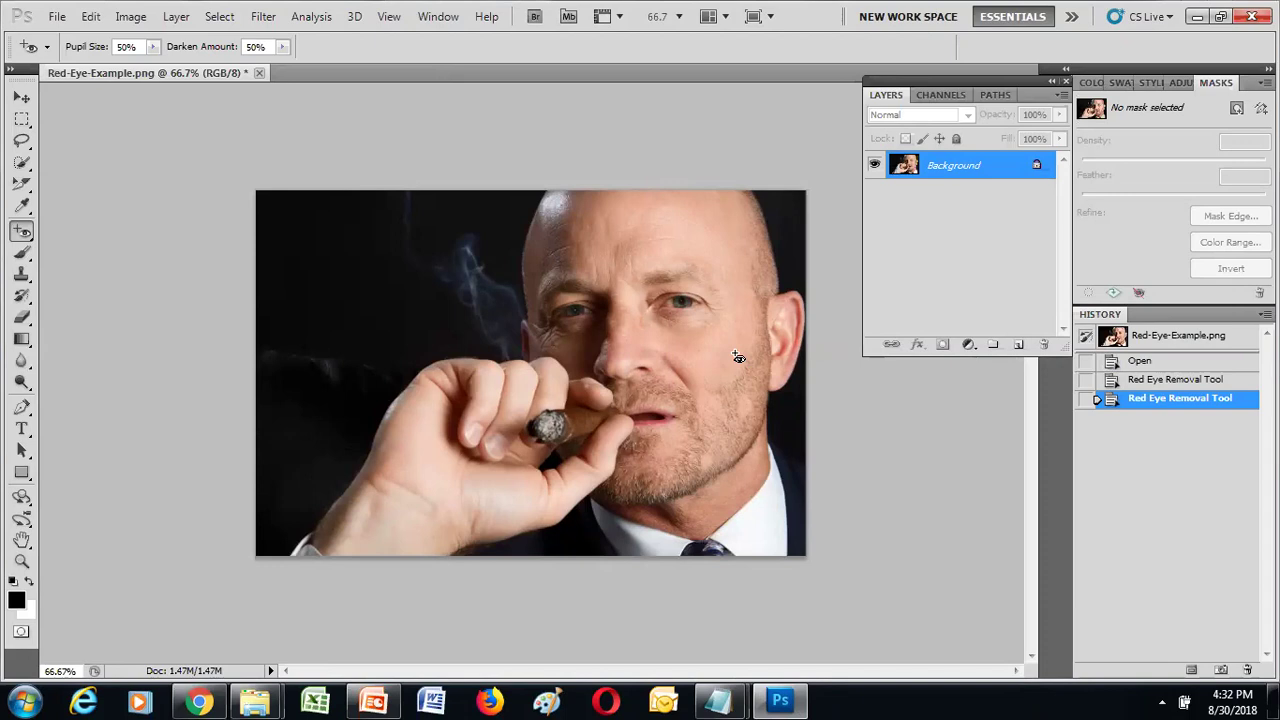
- Dock the floating Layers panel above the Masks panel group so that it no longer covers the image
{"action": "key", "text": "ctrl+plus"}
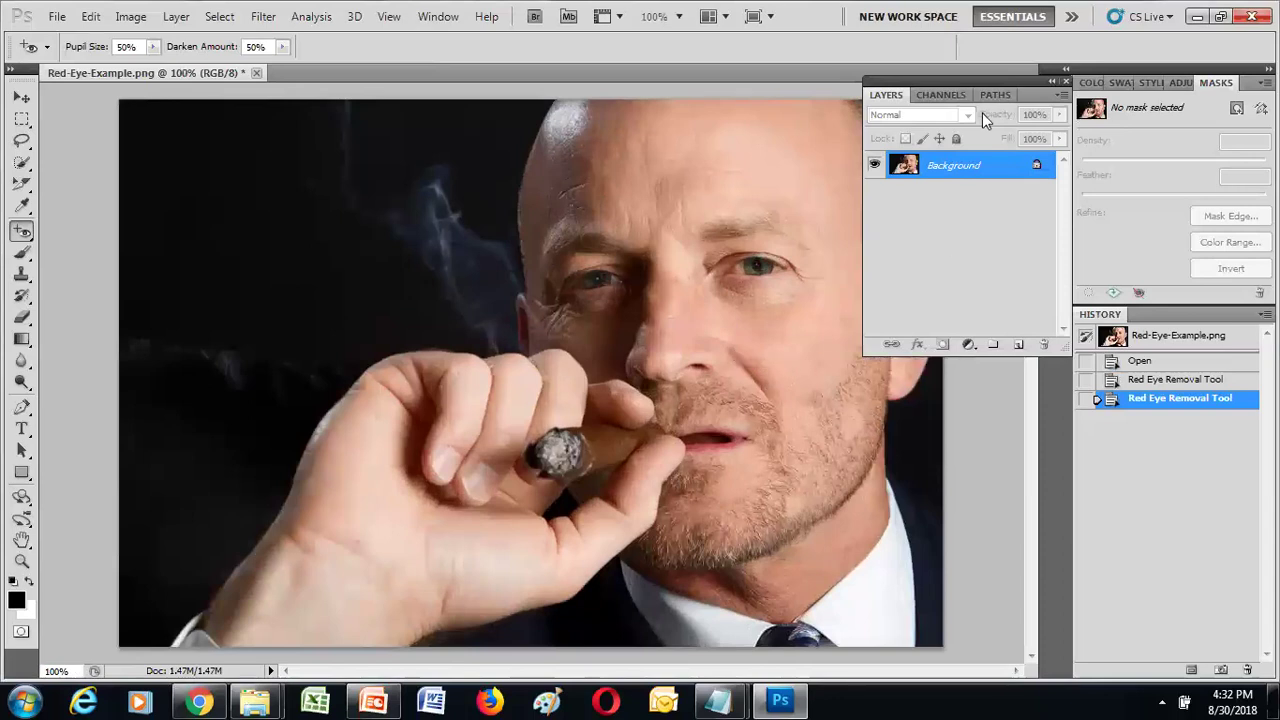
{"action": "left_click_drag", "start_coordinate": [1005, 81], "coordinate": [1083, 82]}
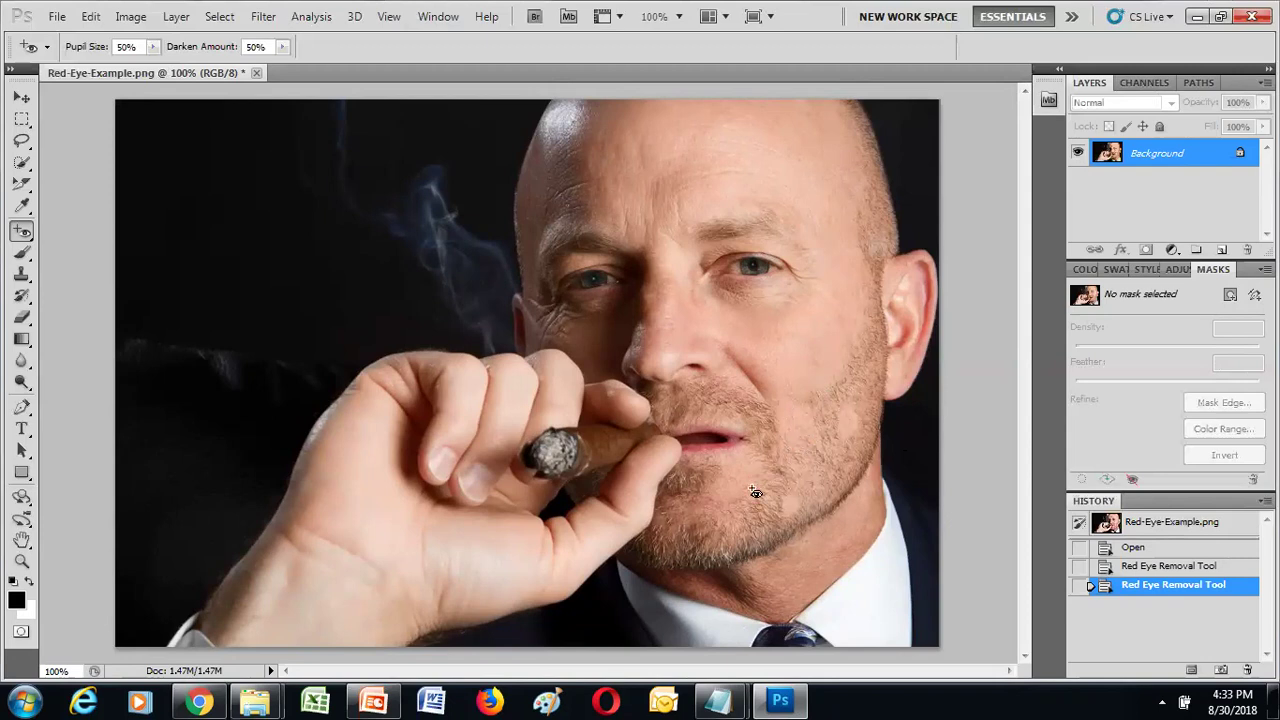
- With the Clone Stamp tool, sample the beard on the chin and stamp it onto the nearby jaw
{"action": "left_click", "coordinate": [30, 278]}
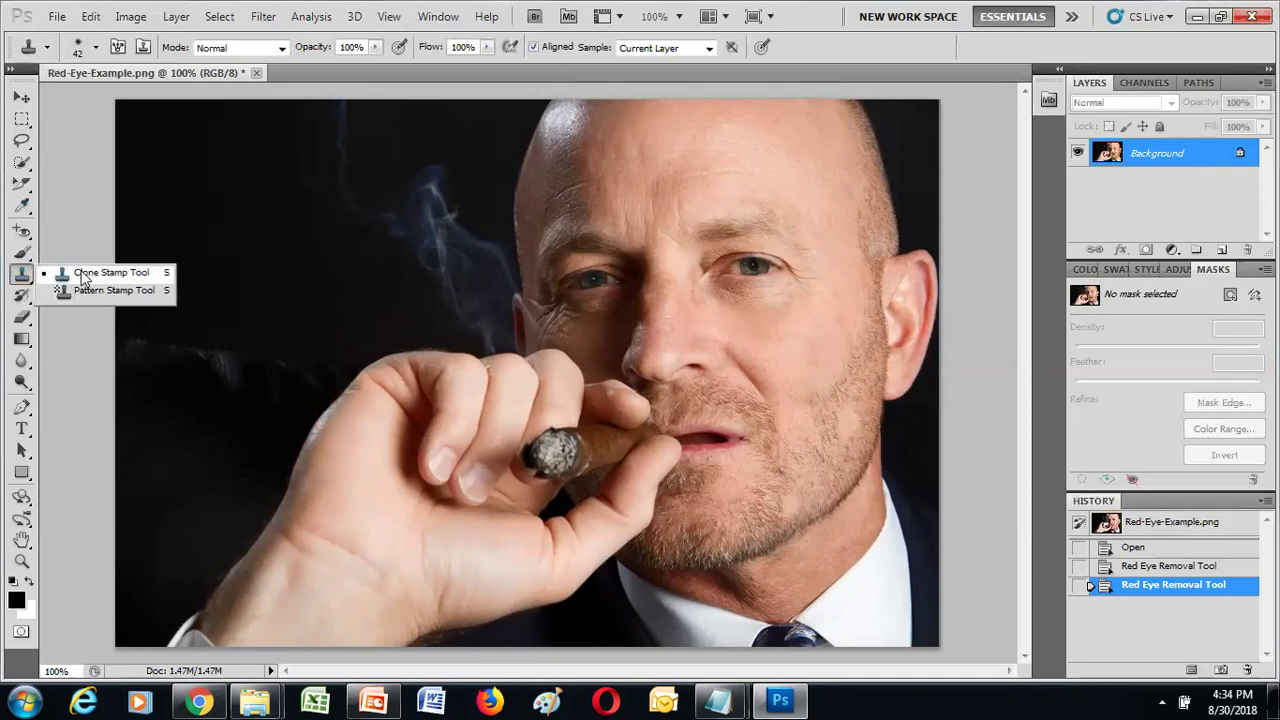
{"action": "left_click", "coordinate": [83, 278]}
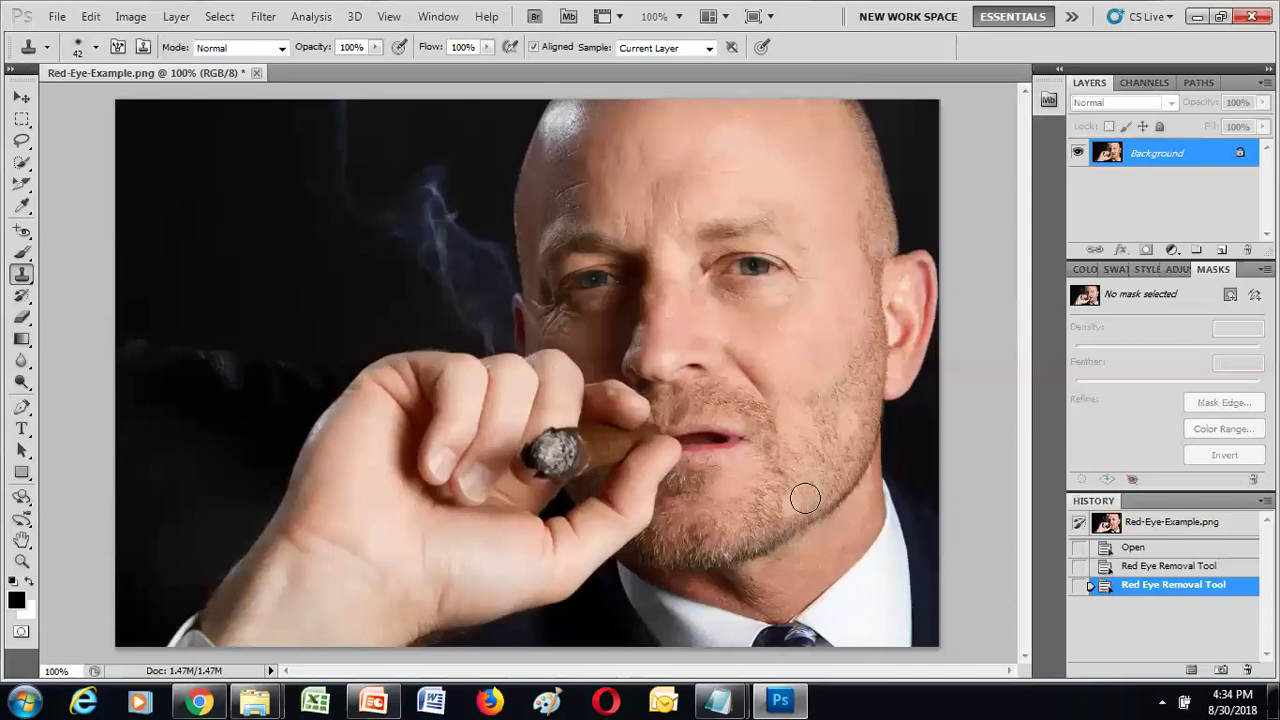
{"action": "mouse_move", "coordinate": [22, 280]}
{"action": "left_mouse_down"}
{"action": "mouse_move", "coordinate": [68, 303]}
{"action": "mouse_move", "coordinate": [22, 280]}
{"action": "mouse_move", "coordinate": [84, 278]}
{"action": "left_mouse_up"}
{"action": "key", "text": "alt"}
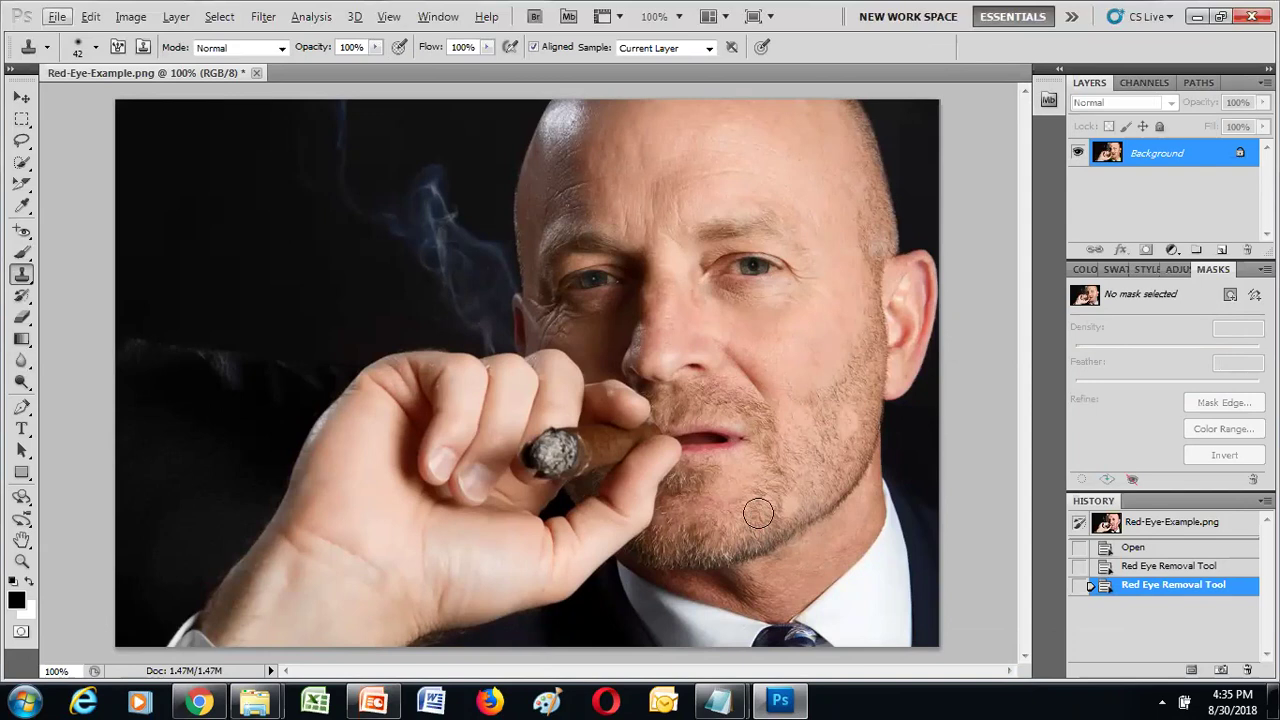
{"action": "key", "text": "alt"}
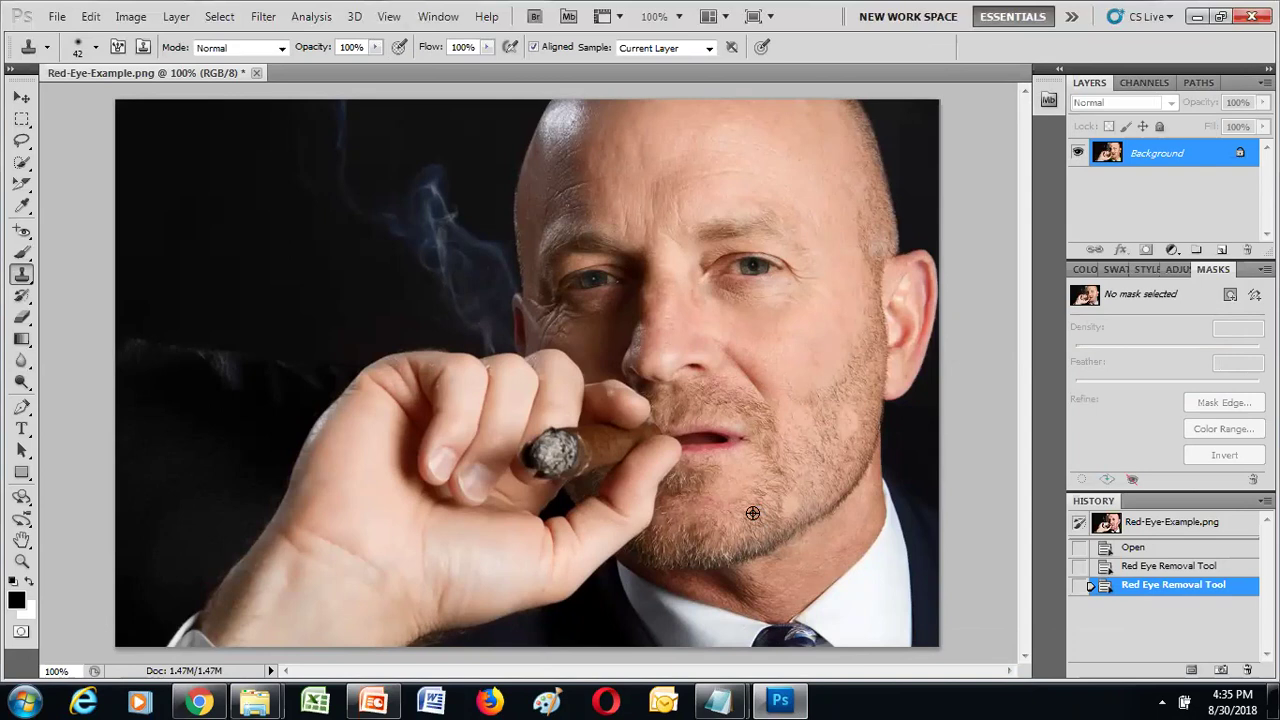
{"action": "left_click", "coordinate": [752, 513], "text": "alt"}
{"action": "left_click", "coordinate": [792, 502]}
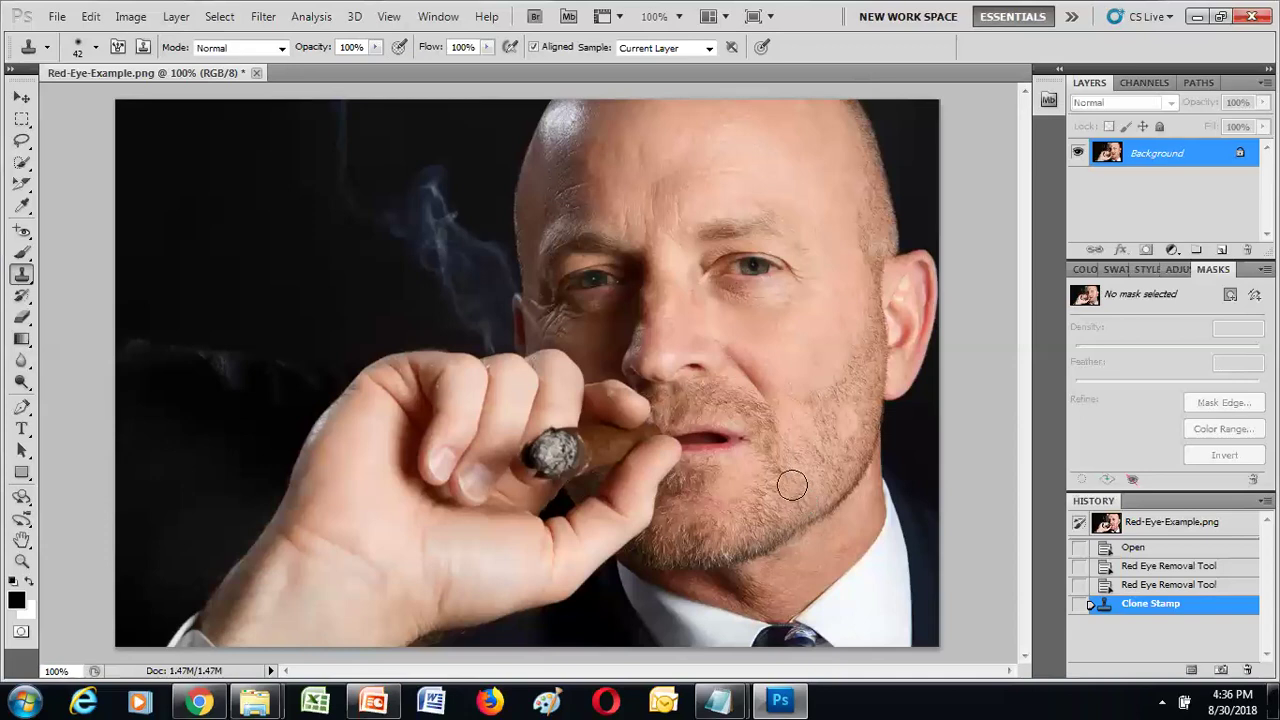
- Clone more of the sampled beard onto the cheek and along the jaw with the Clone Stamp tool
{"action": "left_click", "coordinate": [22, 275]}
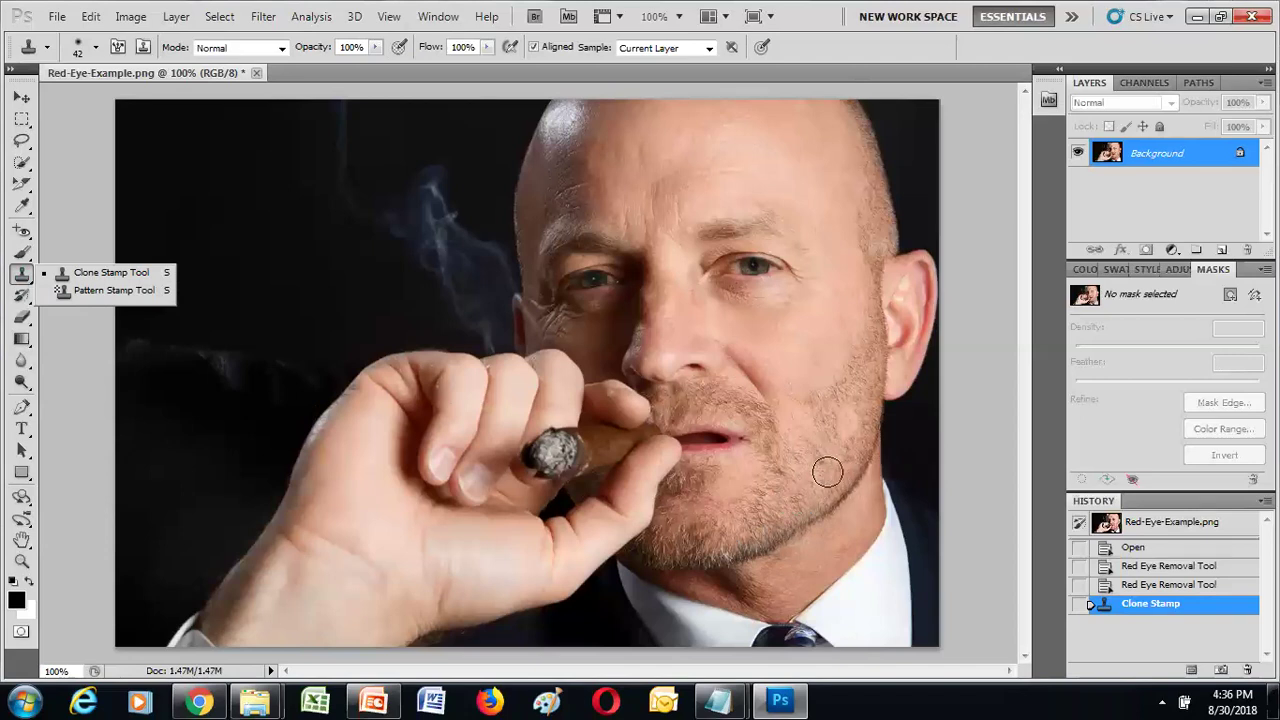
{"action": "left_click", "coordinate": [847, 420]}
{"action": "left_click", "coordinate": [864, 500]}
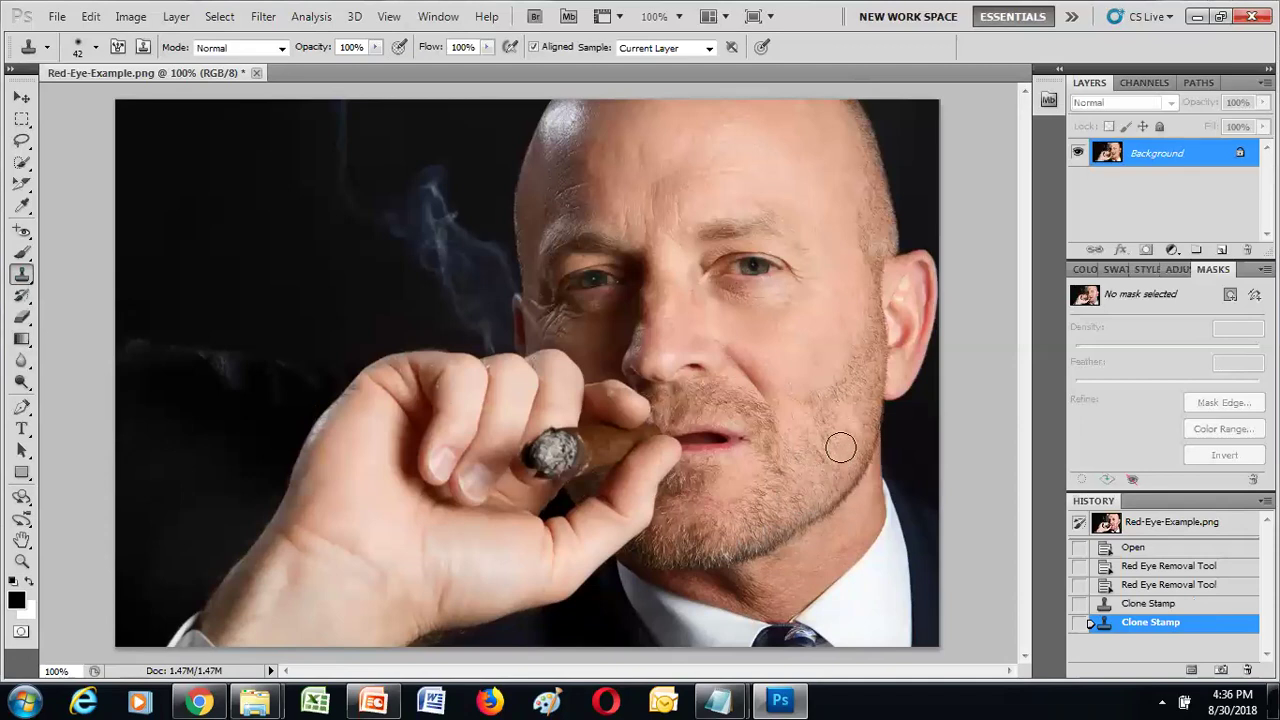
{"action": "left_click", "coordinate": [934, 463]}
{"action": "left_click", "coordinate": [844, 420]}
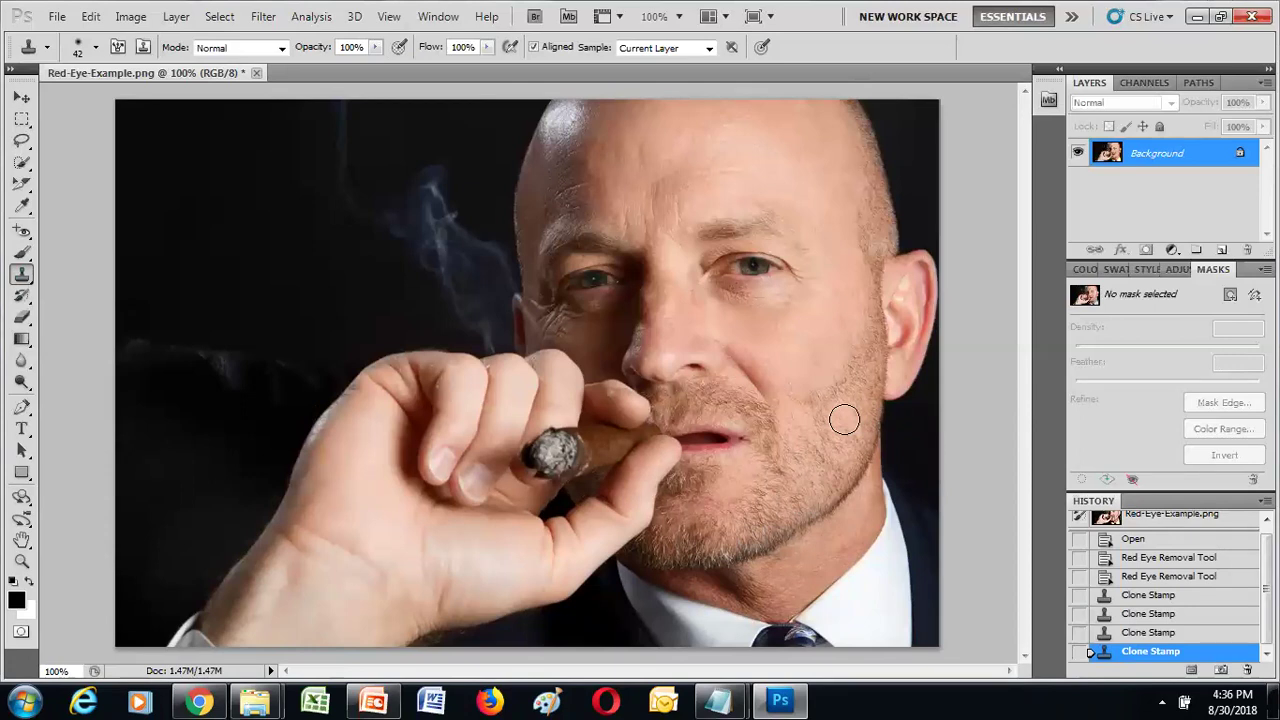
- Switch to the Pattern Stamp tool and open its pattern picker
{"action": "left_click", "coordinate": [22, 274]}
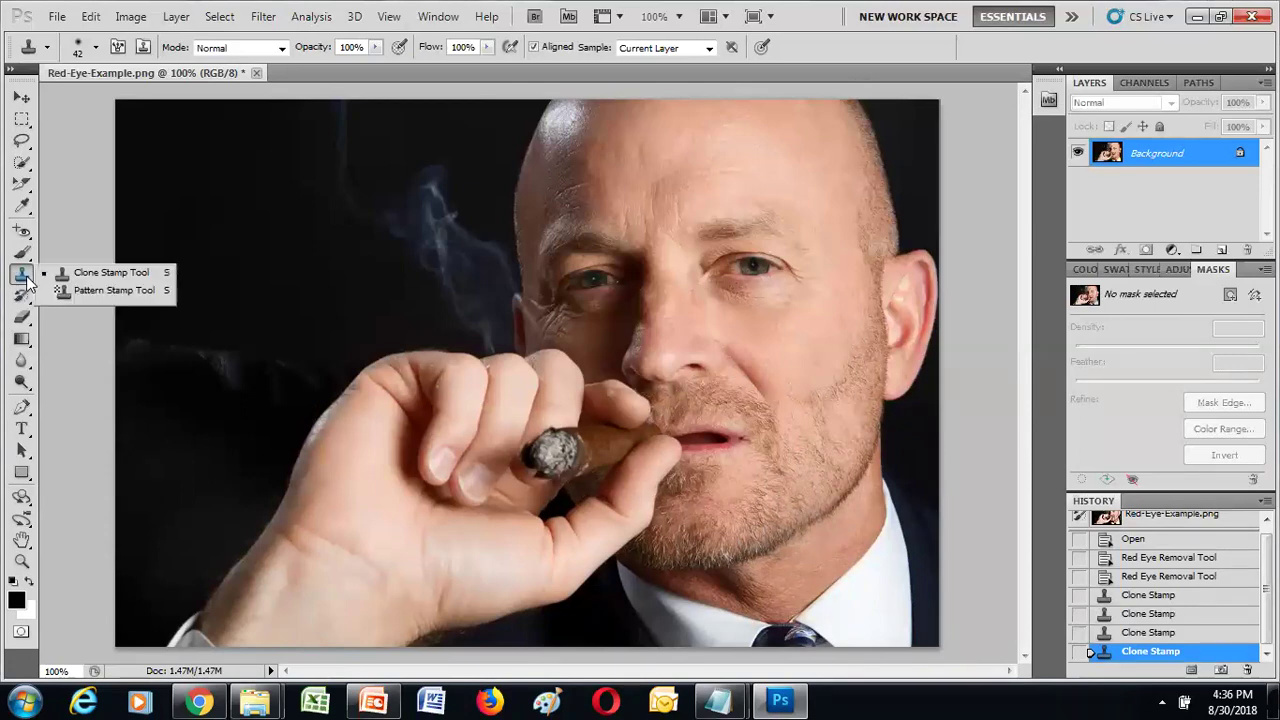
{"action": "left_click", "coordinate": [82, 291]}
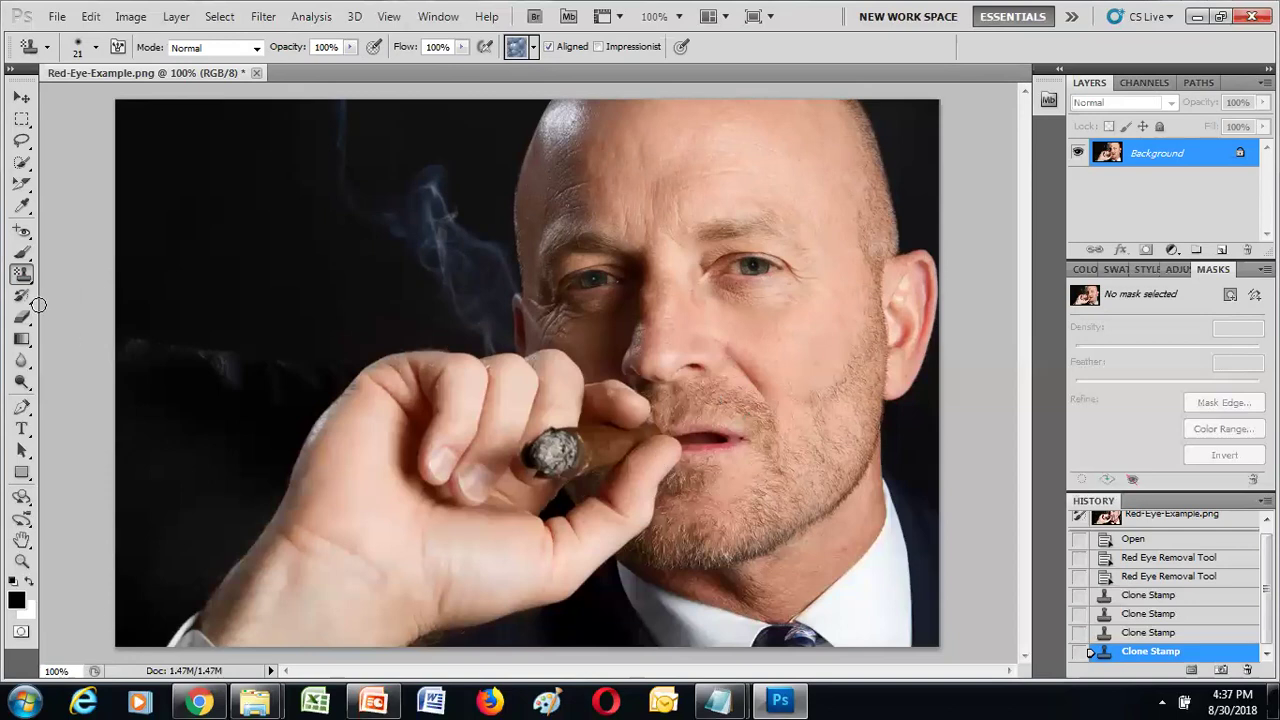
{"action": "right_click", "coordinate": [26, 276]}
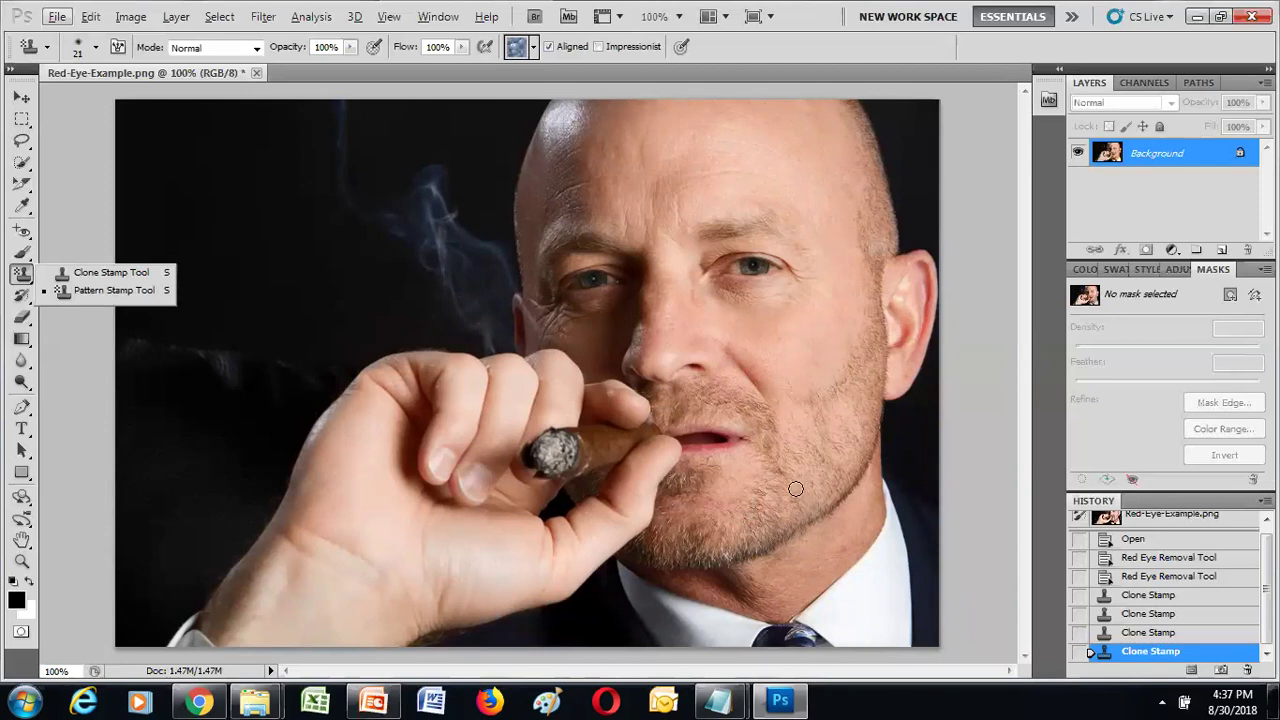
{"action": "left_click", "coordinate": [122, 294]}
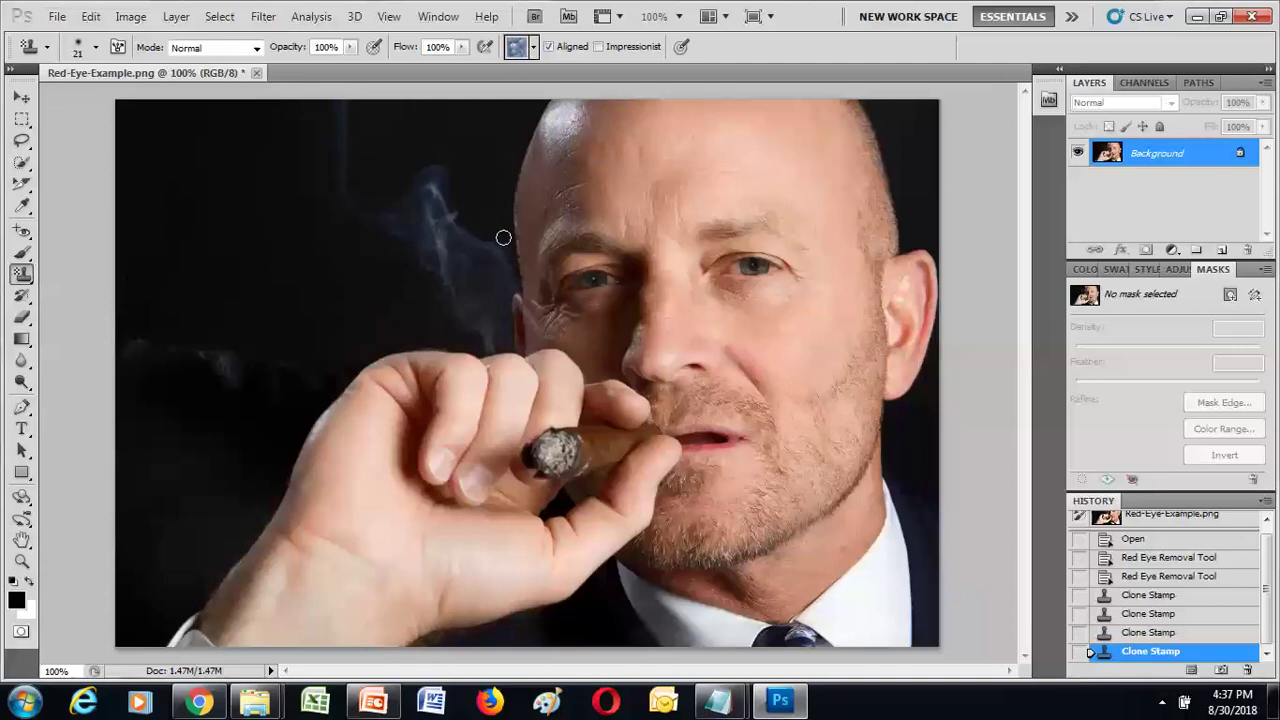
{"action": "left_click", "coordinate": [534, 47]}
{"action": "left_click", "coordinate": [536, 49]}
{"action": "left_click", "coordinate": [536, 49]}
{"action": "left_click", "coordinate": [536, 49]}
{"action": "left_click", "coordinate": [536, 49]}
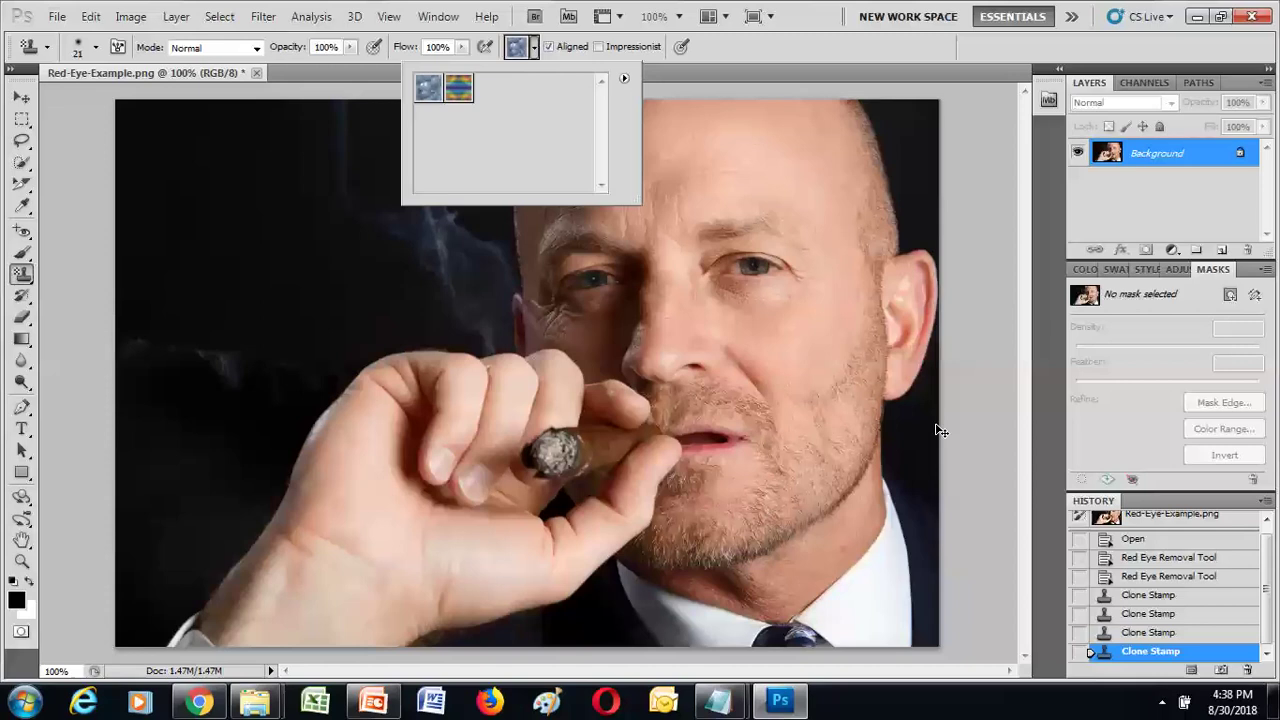
- Revert the image to the last Red Eye Removal history state, discarding all Clone Stamp strokes
{"action": "key", "text": "ctrl+z"}
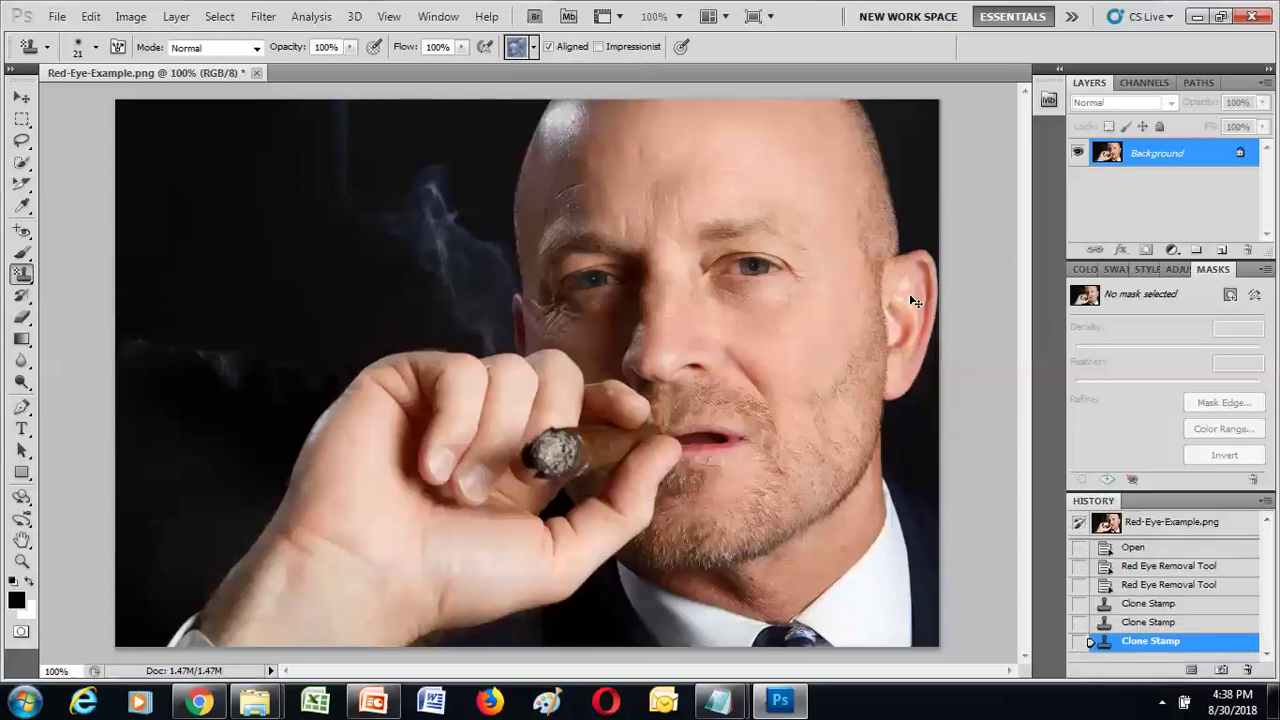
{"action": "key", "text": "ctrl+z"}
{"action": "key", "text": "ctrl+z"}
{"action": "key", "text": "ctrl+z"}
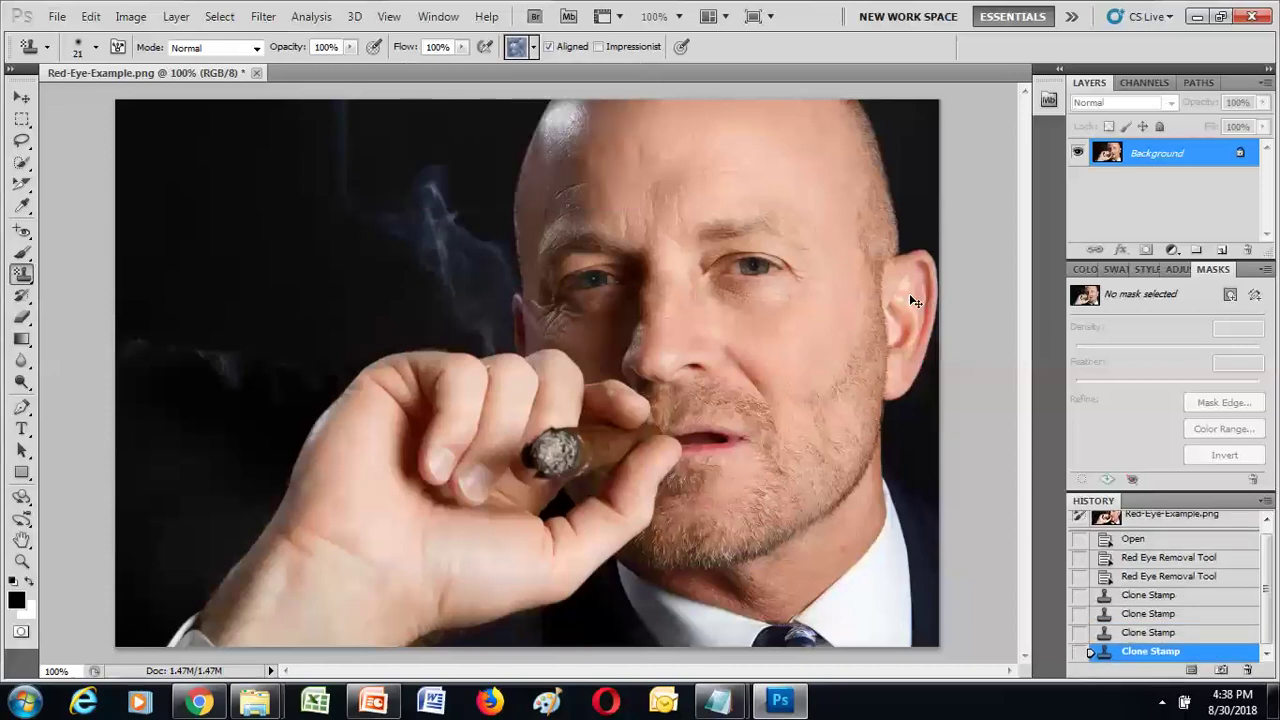
{"action": "key", "text": "ctrl+z"}
{"action": "key", "text": "ctrl+z"}
{"action": "key", "text": "ctrl+z"}
{"action": "key", "text": "ctrl+z"}
{"action": "key", "text": "ctrl+z"}
{"action": "key", "text": "ctrl+z"}
{"action": "key", "text": "ctrl+z"}
{"action": "key", "text": "ctrl+z"}
{"action": "key", "text": "ctrl+z"}
{"action": "key", "text": "ctrl+z"}
{"action": "left_click", "coordinate": [1154, 578]}
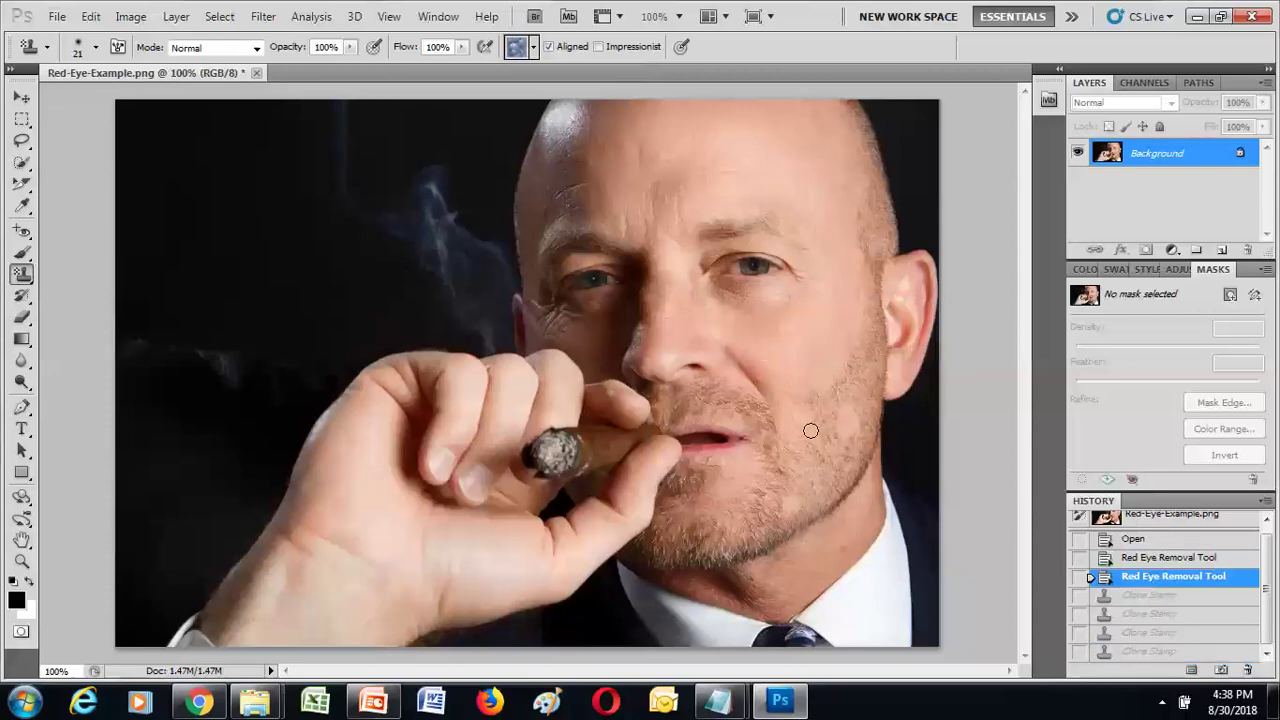
- Stamp the blue pattern once on the forehead above the eyebrow with the Pattern Stamp tool and undo the stamp
{"action": "left_click", "coordinate": [534, 47]}
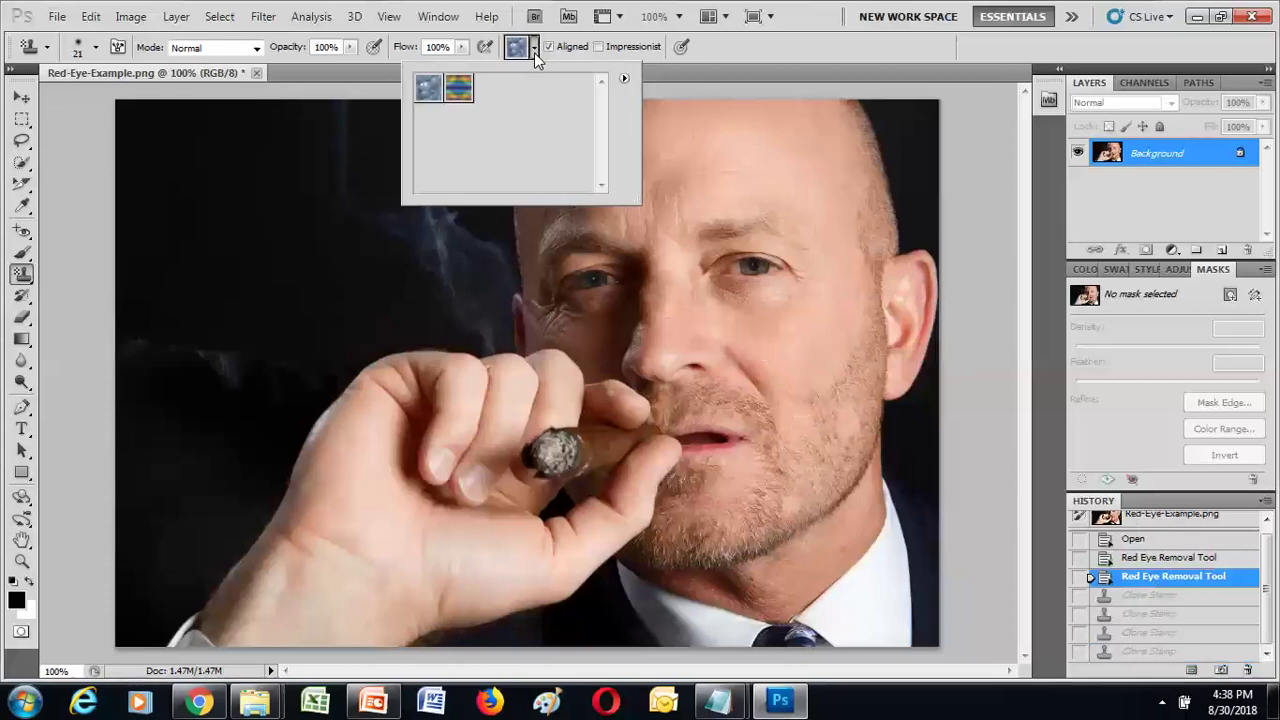
{"action": "left_click", "coordinate": [534, 50]}
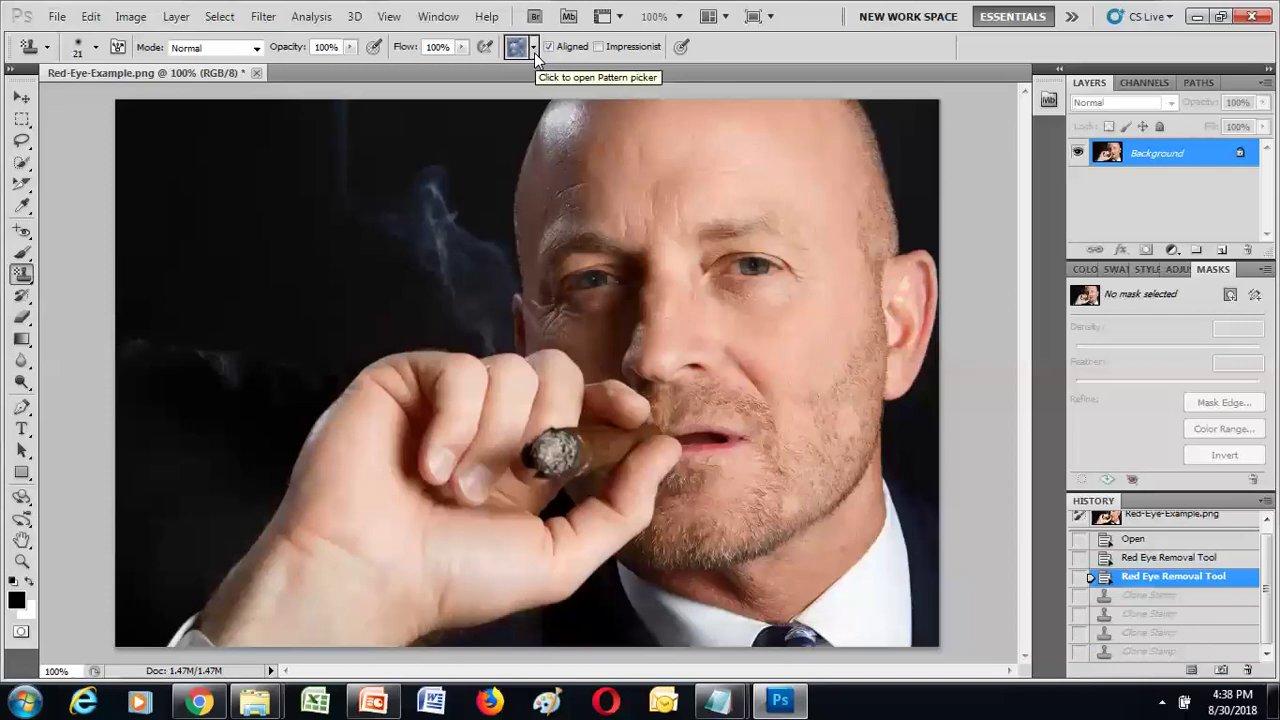
{"action": "left_click", "coordinate": [534, 50]}
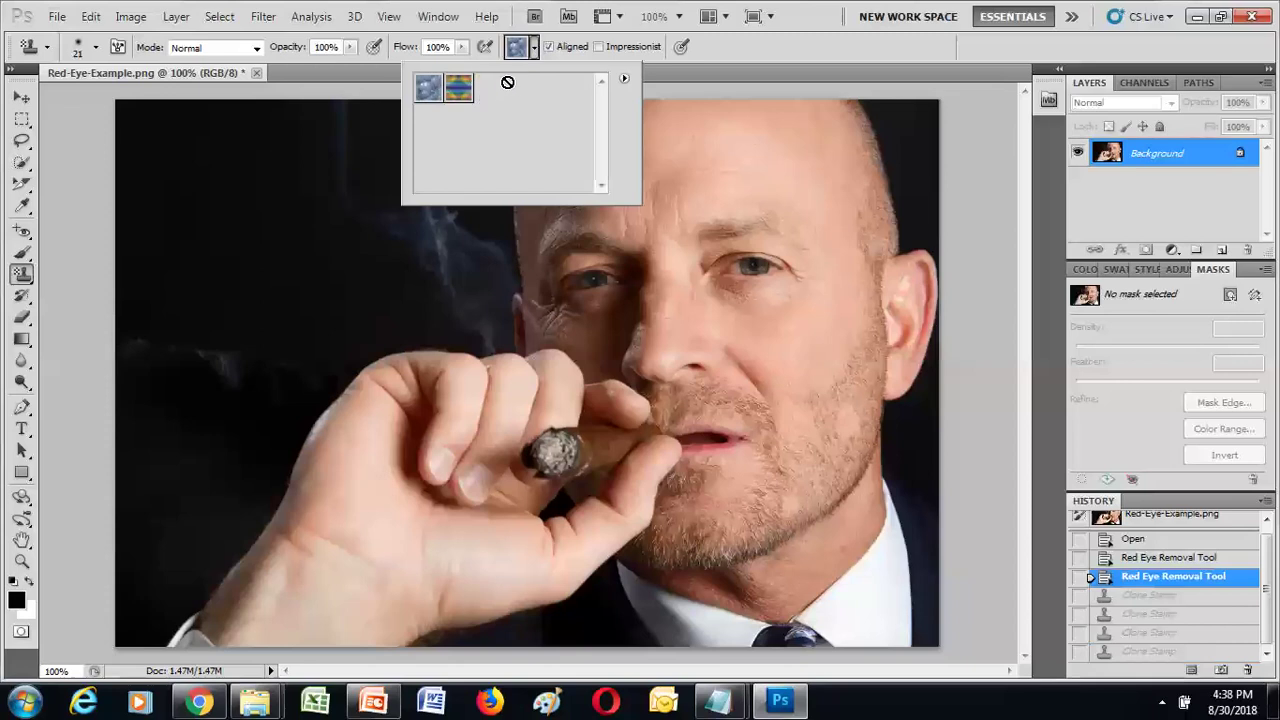
{"action": "left_click", "coordinate": [806, 200]}
{"action": "left_click", "coordinate": [806, 200]}
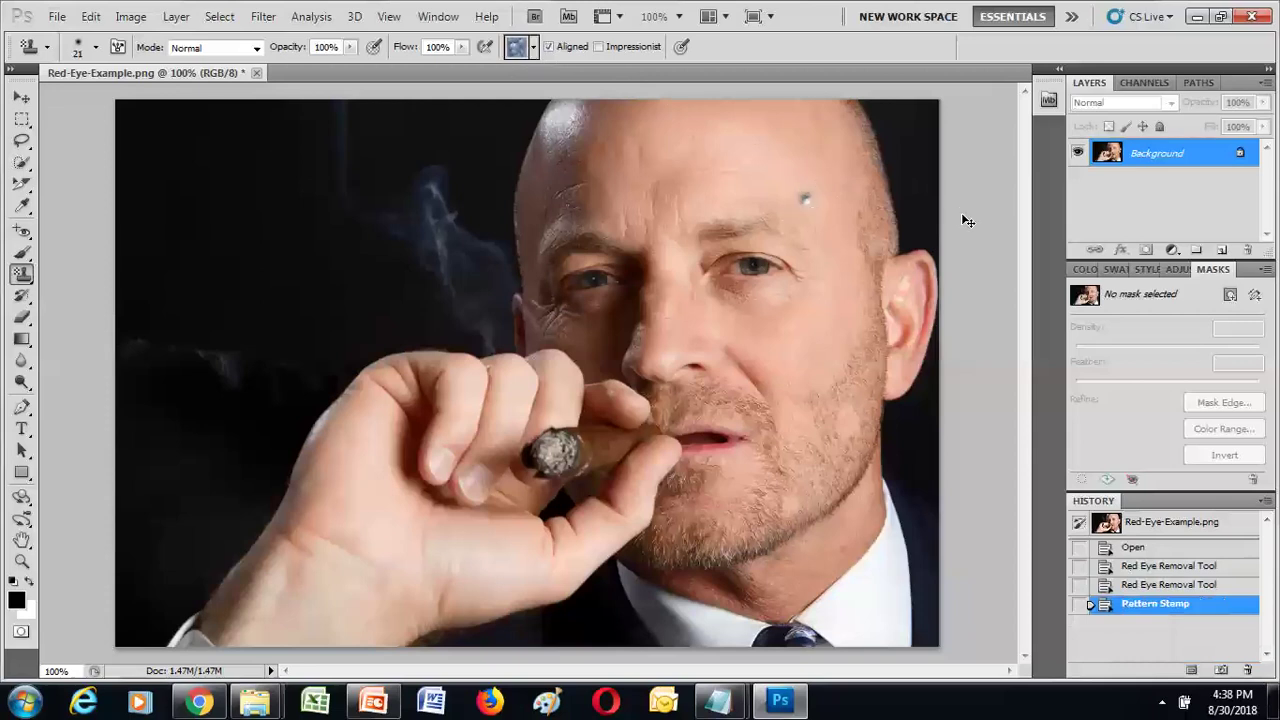
{"action": "key", "text": "ctrl+z"}
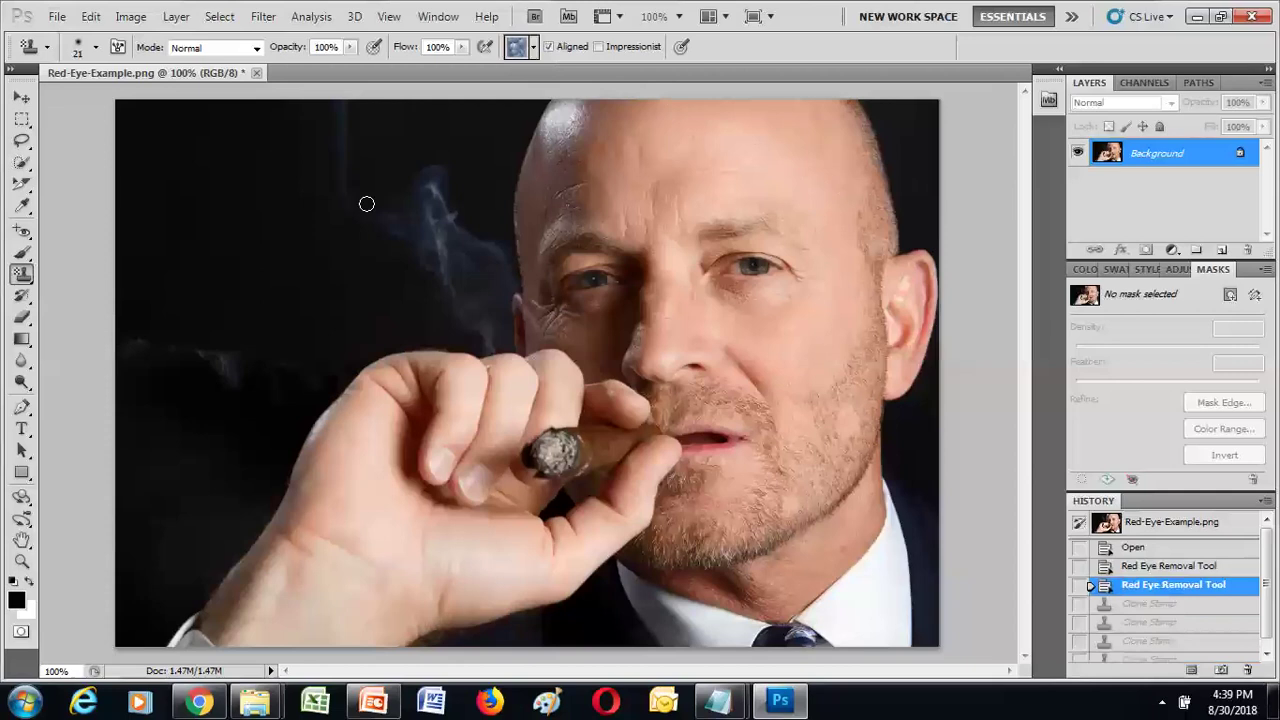
- Select a small square patch of beard on the chin with the Rectangular Marquee tool
{"action": "left_click", "coordinate": [24, 145]}
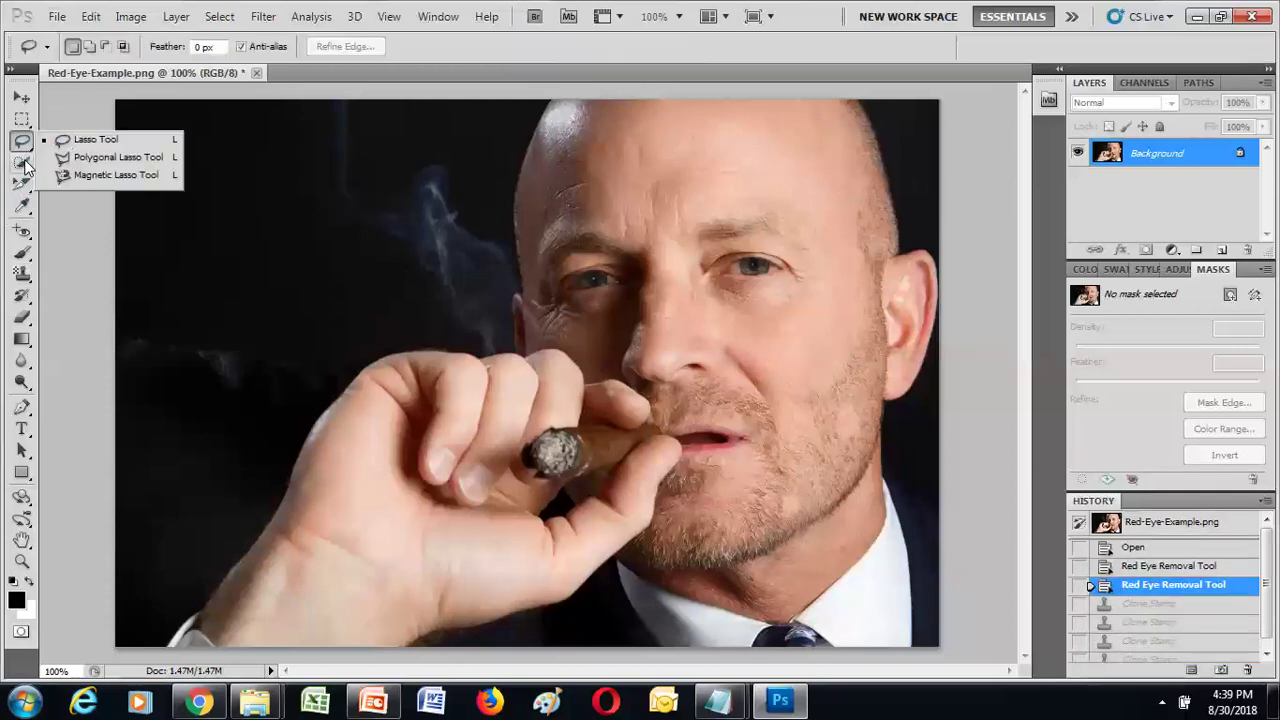
{"action": "left_click", "coordinate": [22, 119]}
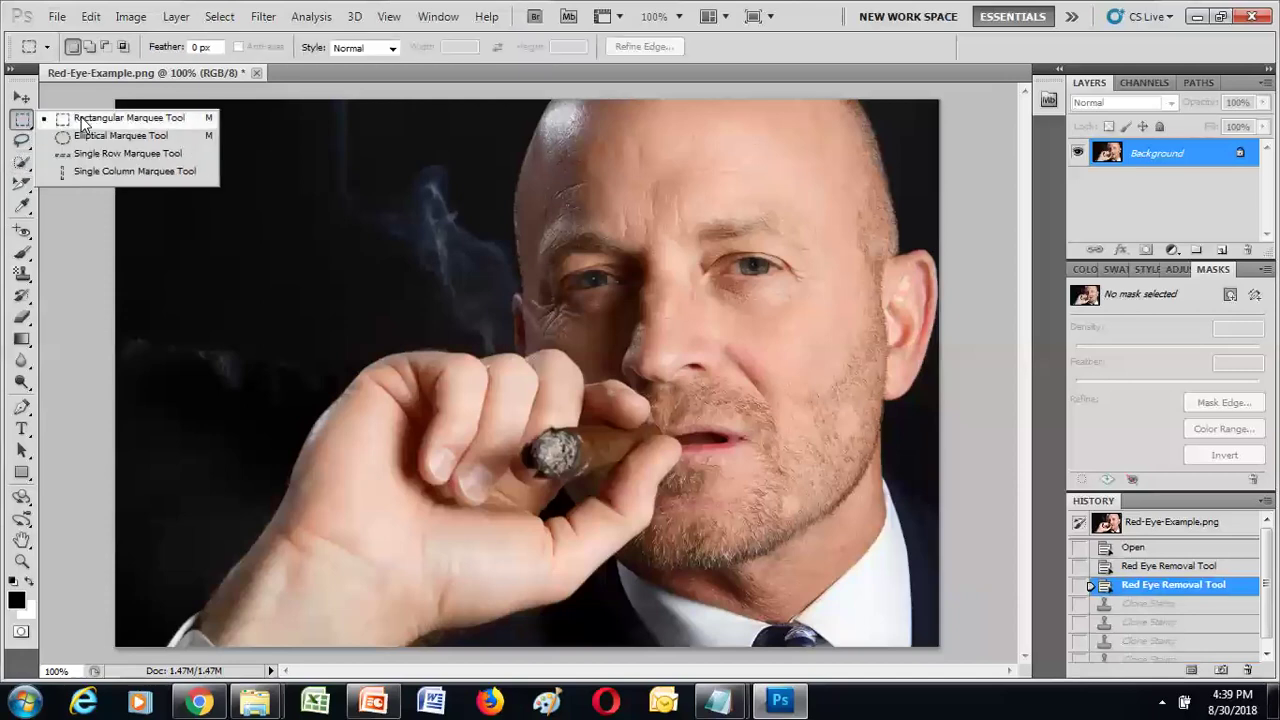
{"action": "left_click", "coordinate": [84, 120]}
{"action": "left_click", "coordinate": [26, 127]}
{"action": "left_click", "coordinate": [86, 120]}
{"action": "left_click", "coordinate": [22, 119]}
{"action": "left_click", "coordinate": [73, 120]}
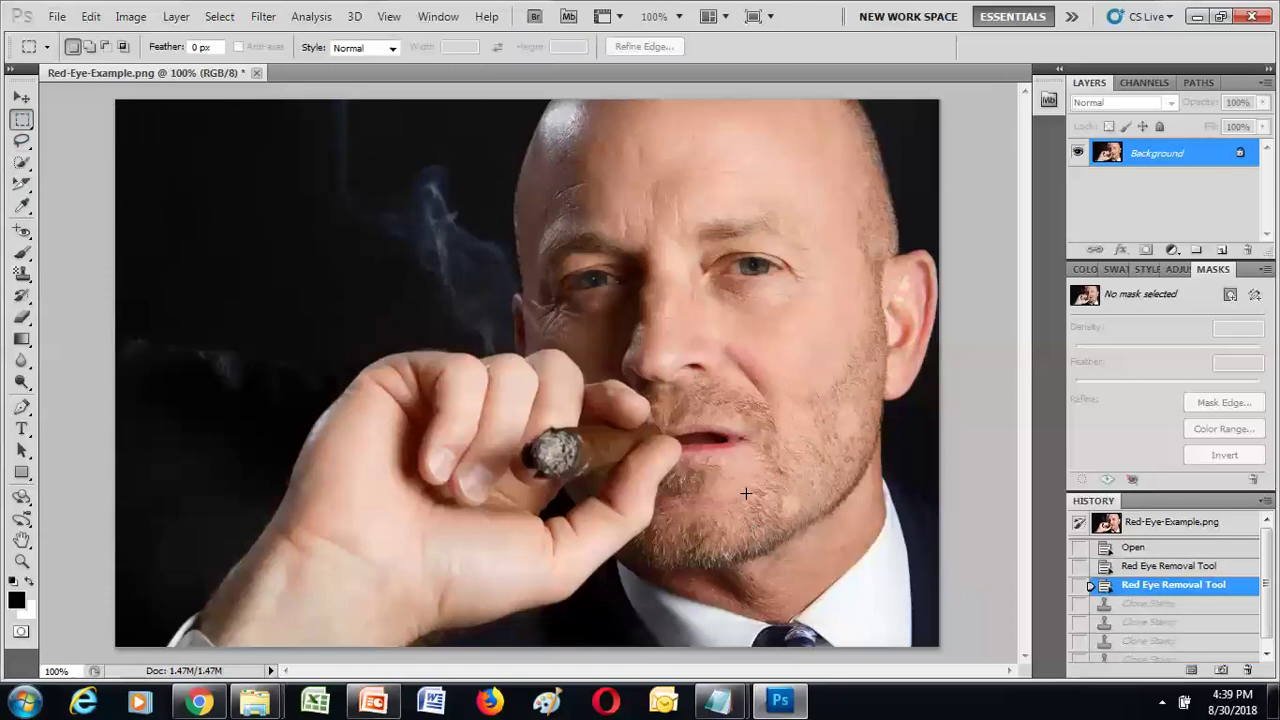
{"action": "left_click_drag", "start_coordinate": [745, 498], "coordinate": [770, 525]}
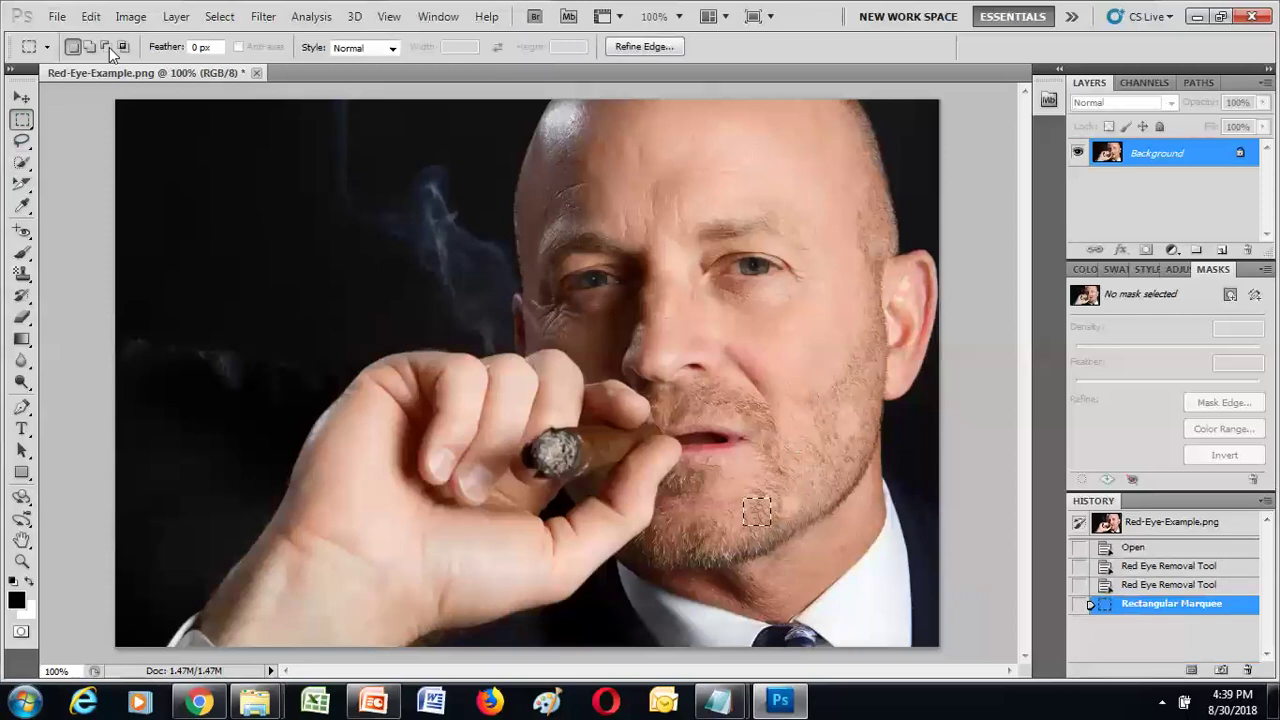
- Start defining the selected beard patch as a pattern, but cancel naming it and discard the selection
{"action": "left_click", "coordinate": [90, 17]}
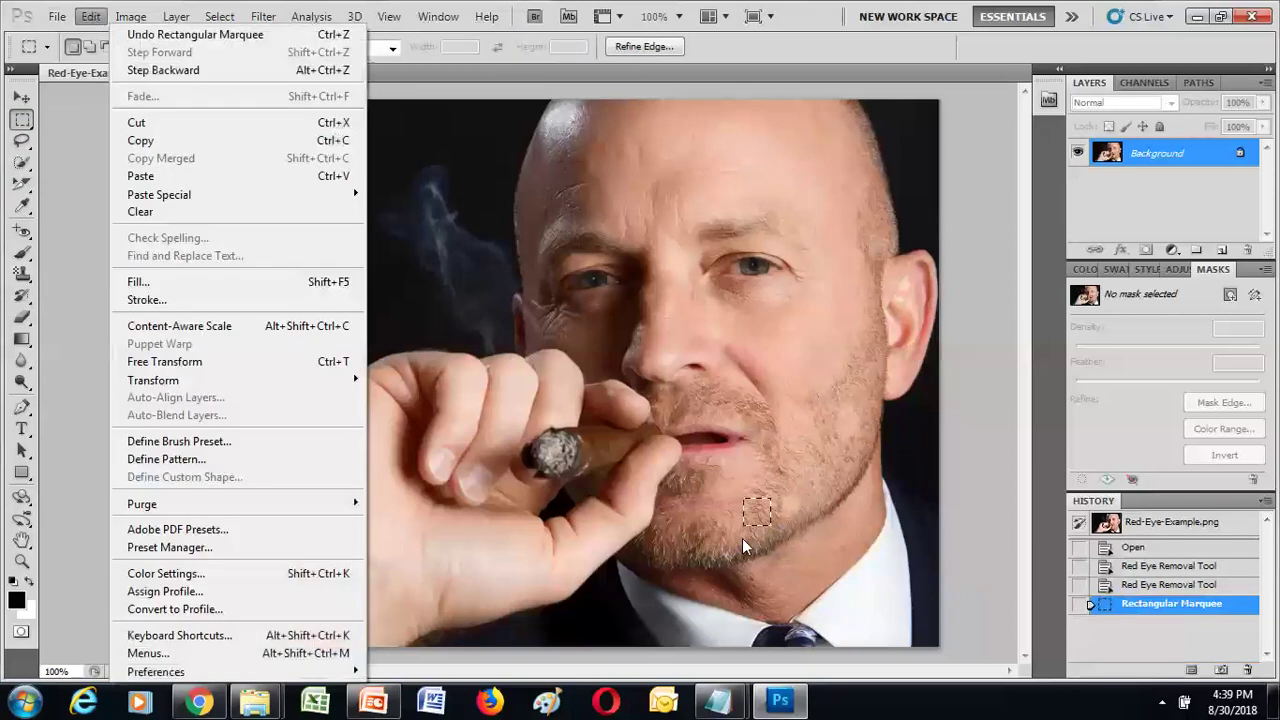
{"action": "mouse_move", "coordinate": [122, 20]}
{"action": "left_click", "coordinate": [90, 17]}
{"action": "left_click", "coordinate": [90, 17]}
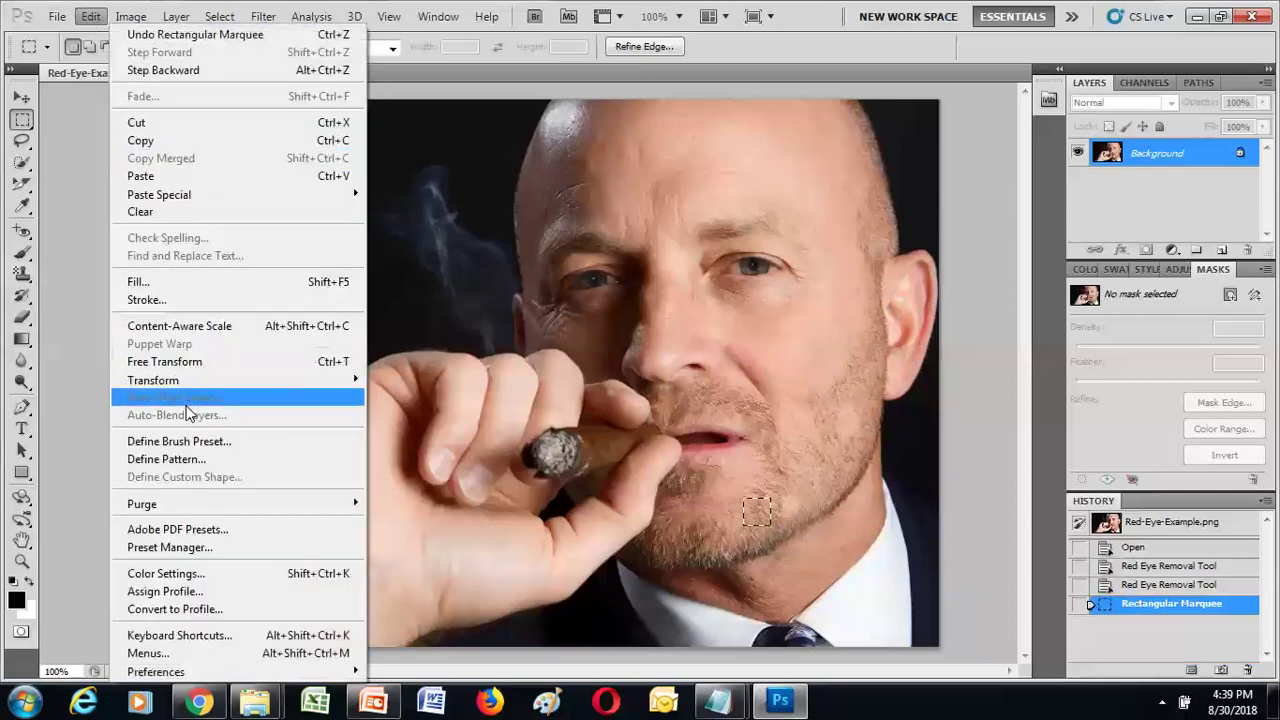
{"action": "left_click", "coordinate": [194, 459]}
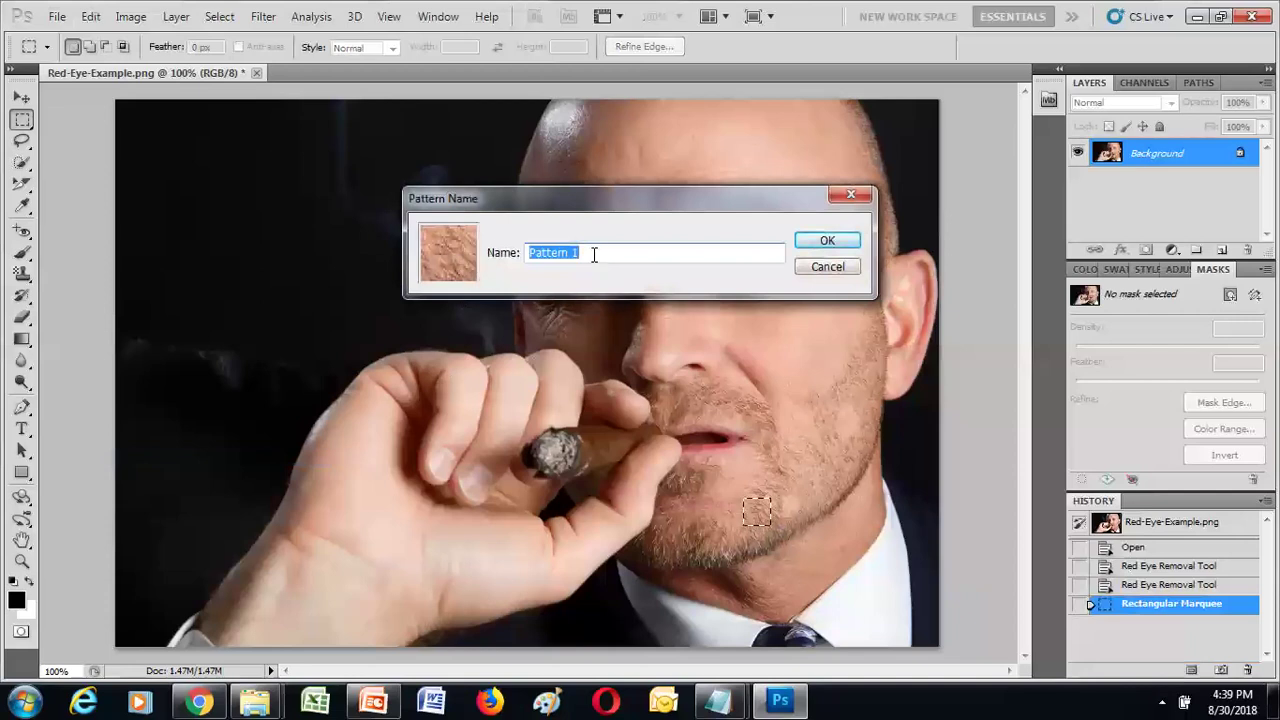
{"action": "left_click", "coordinate": [828, 266]}
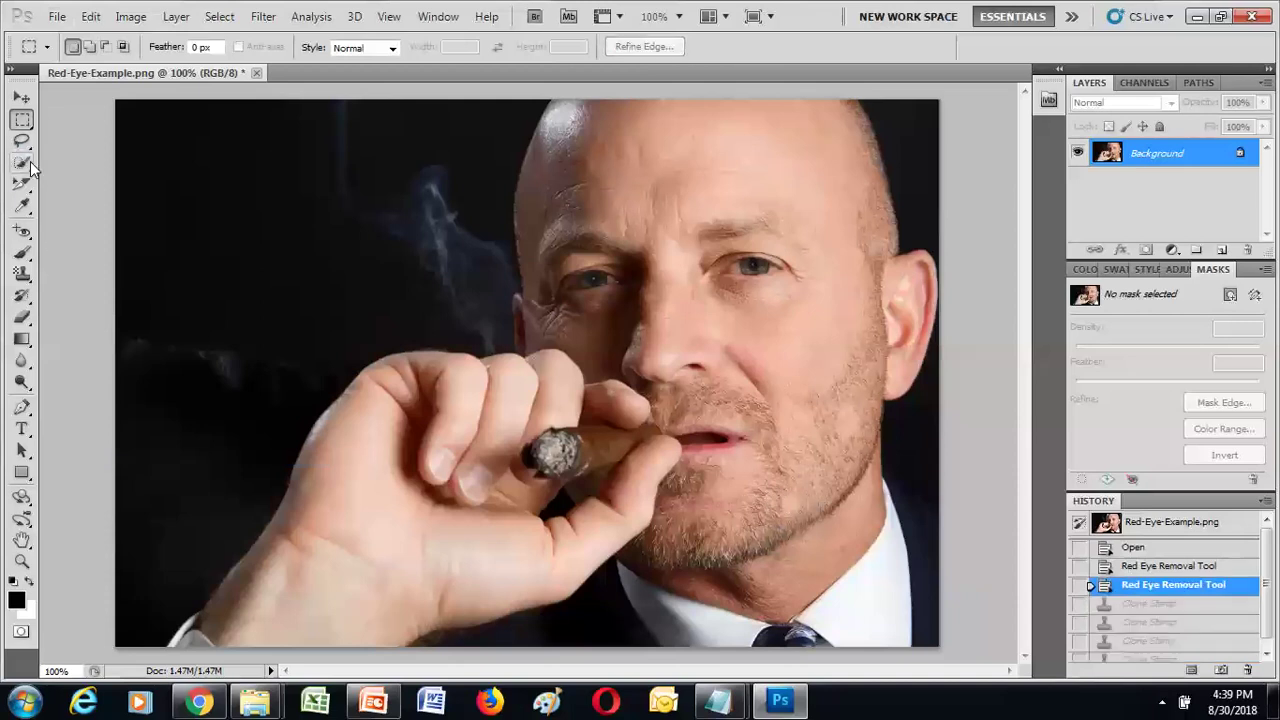
- Select a beard patch of about 33 by 30 pixels on the jaw beside the chin with the Rectangular Marquee tool
{"action": "right_click", "coordinate": [24, 122]}
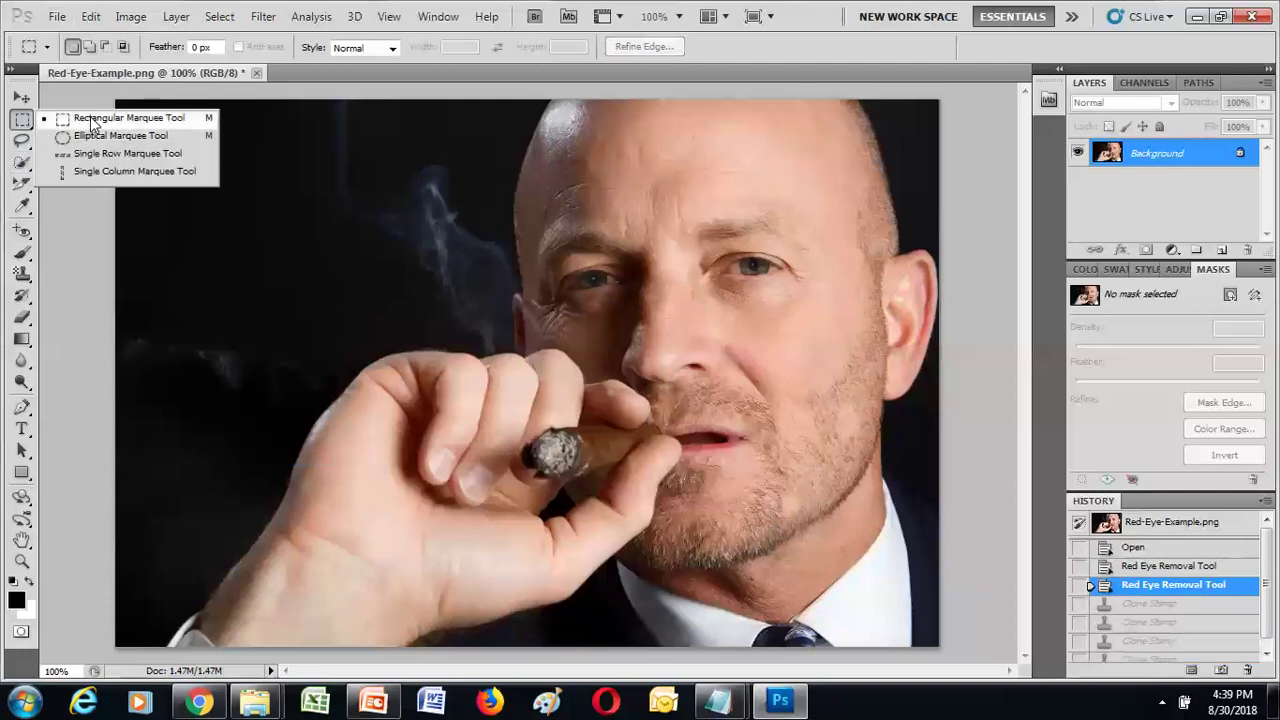
{"action": "left_click", "coordinate": [92, 122]}
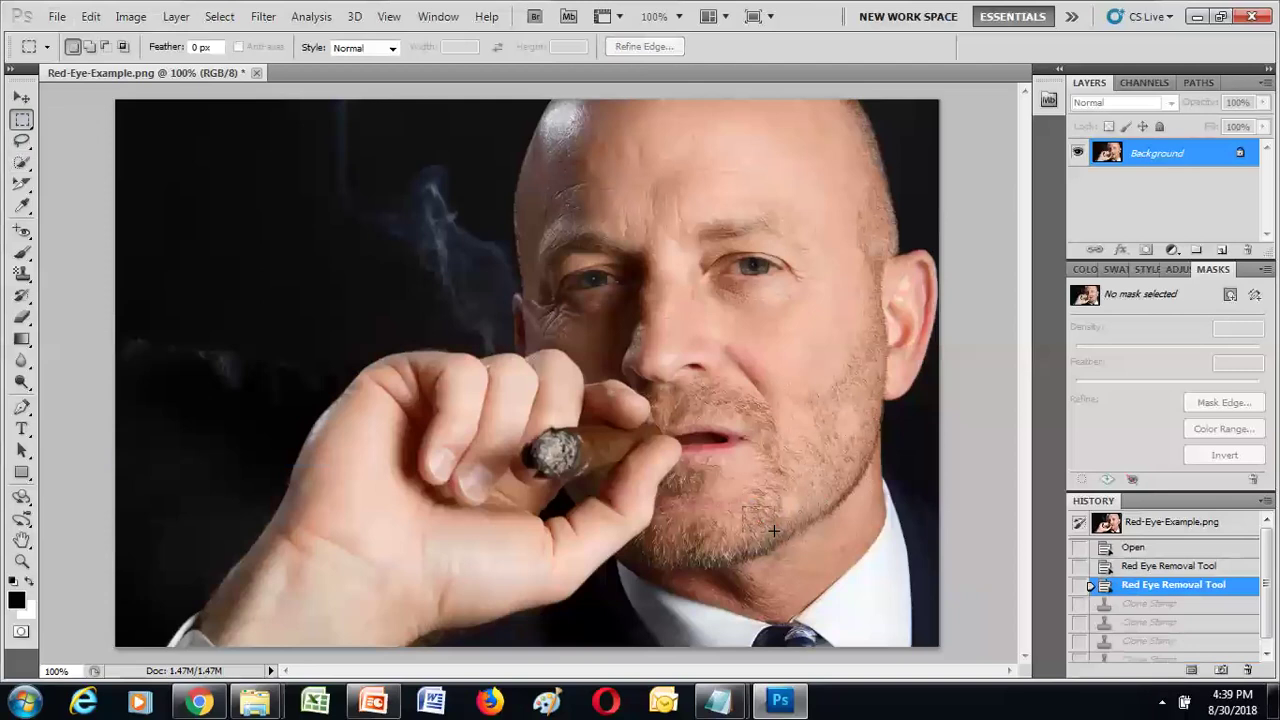
{"action": "left_click_drag", "start_coordinate": [743, 507], "coordinate": [771, 533]}
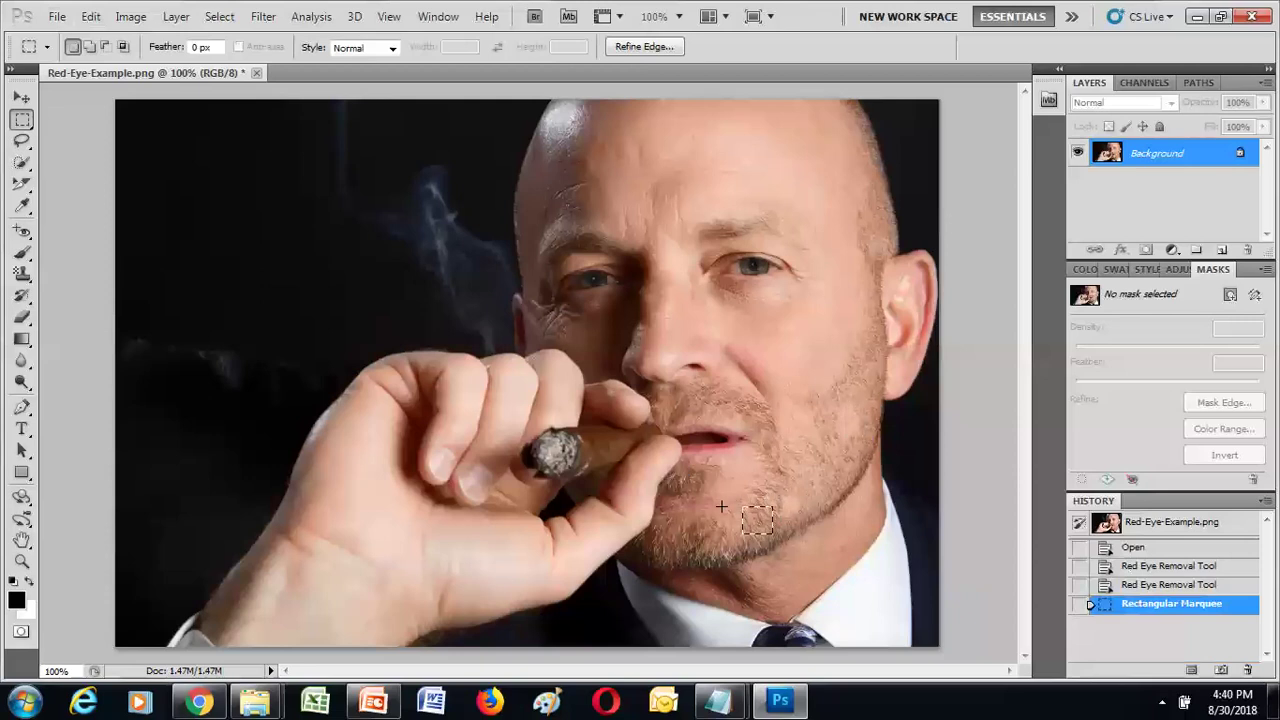
- Define the selected beard patch as a pattern named Beard and deselect the area
{"action": "left_click", "coordinate": [90, 16]}
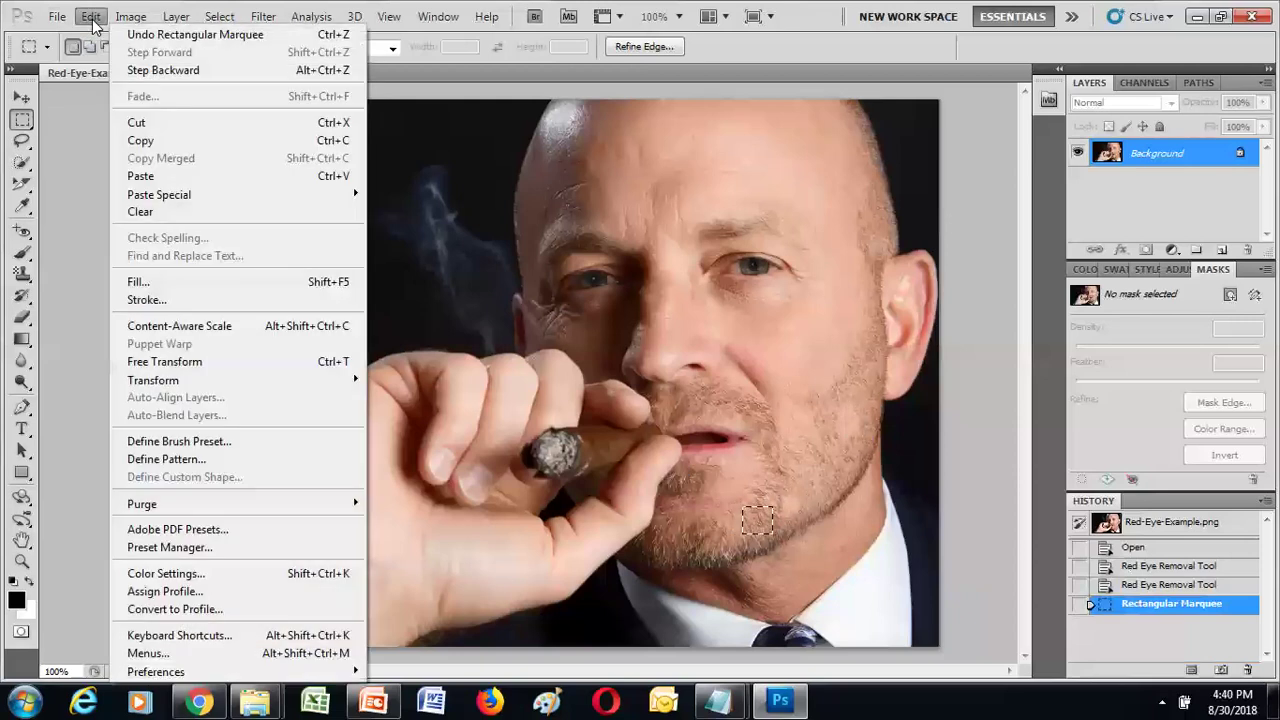
{"action": "left_click", "coordinate": [212, 459]}
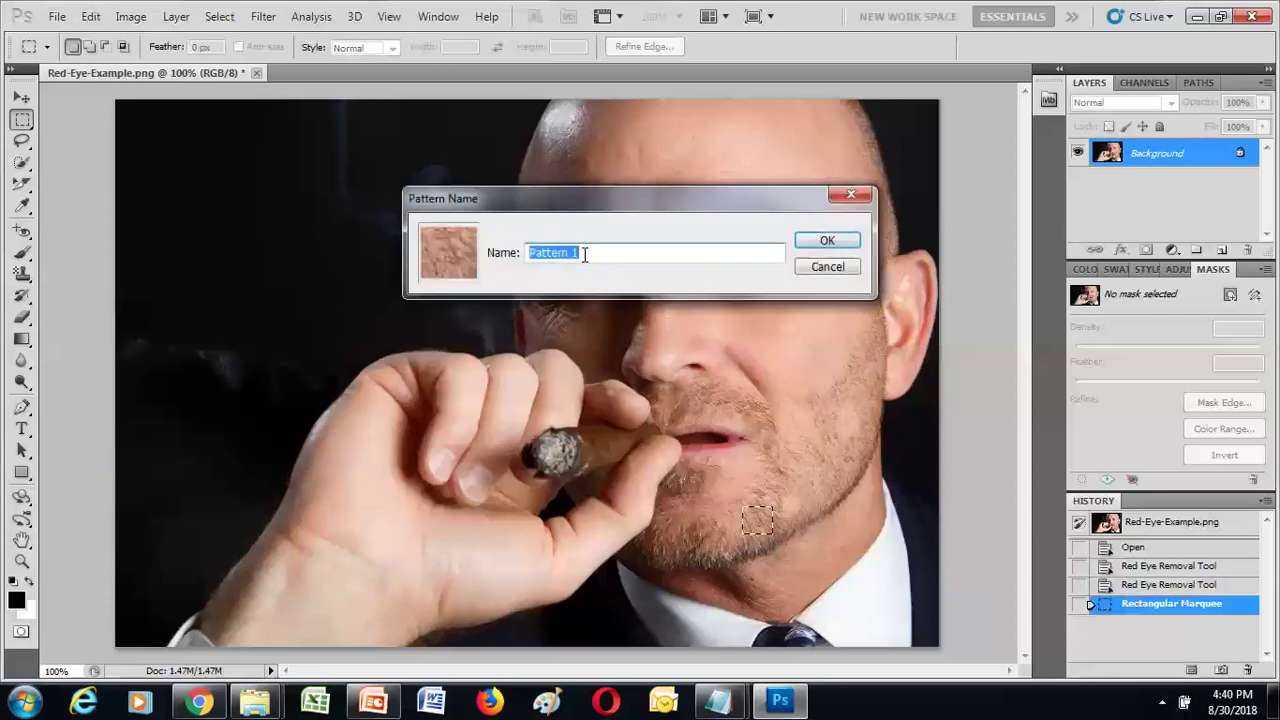
{"action": "type", "text": "Beard"}
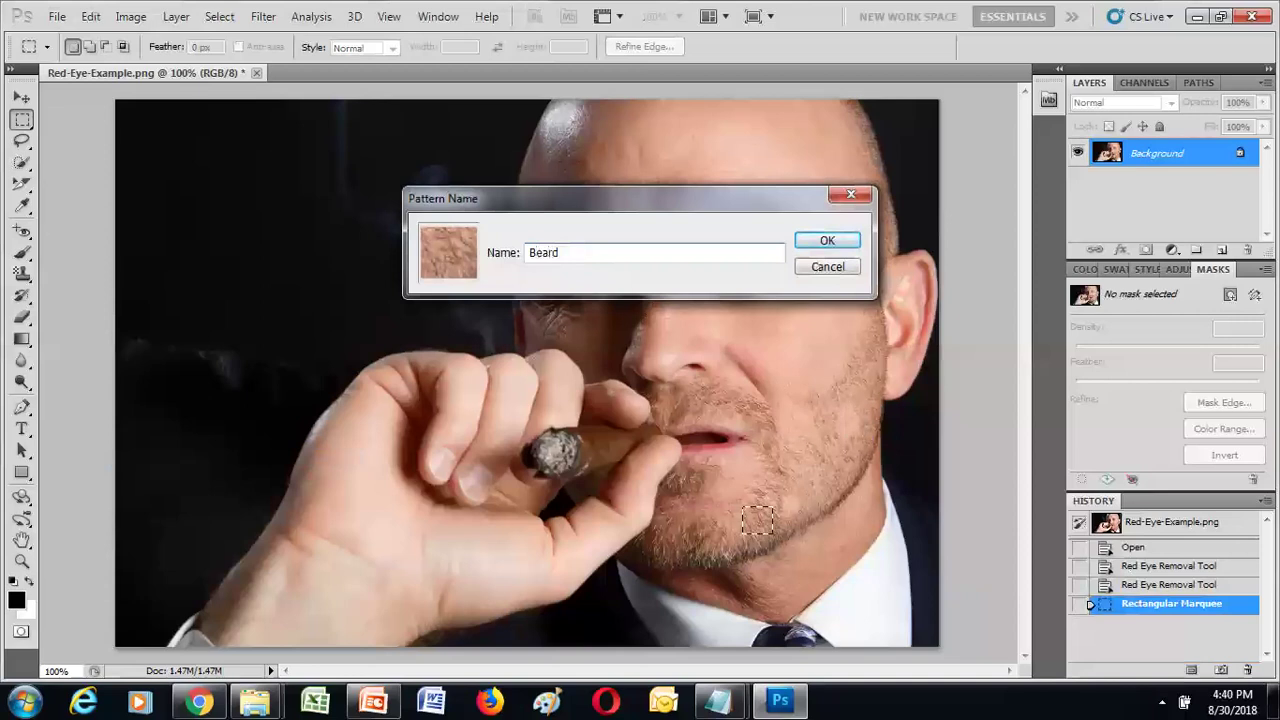
{"action": "left_click", "coordinate": [826, 250]}
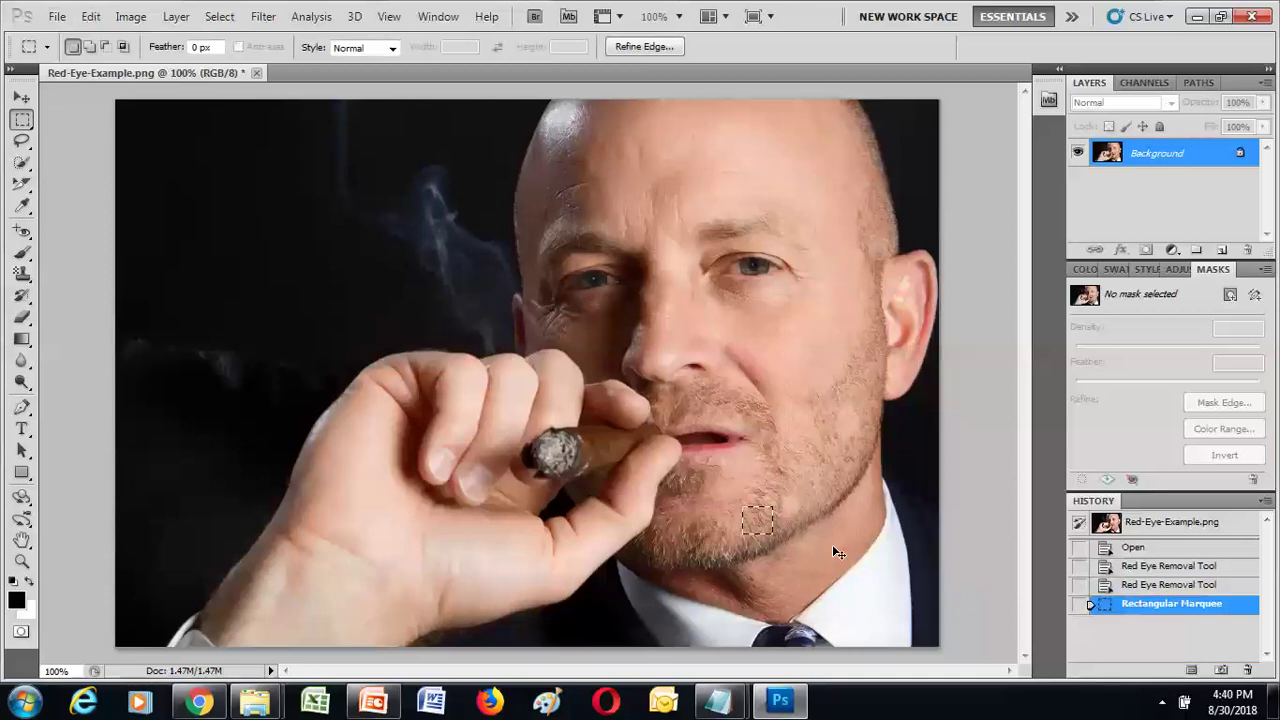
{"action": "key", "text": "ctrl+d"}
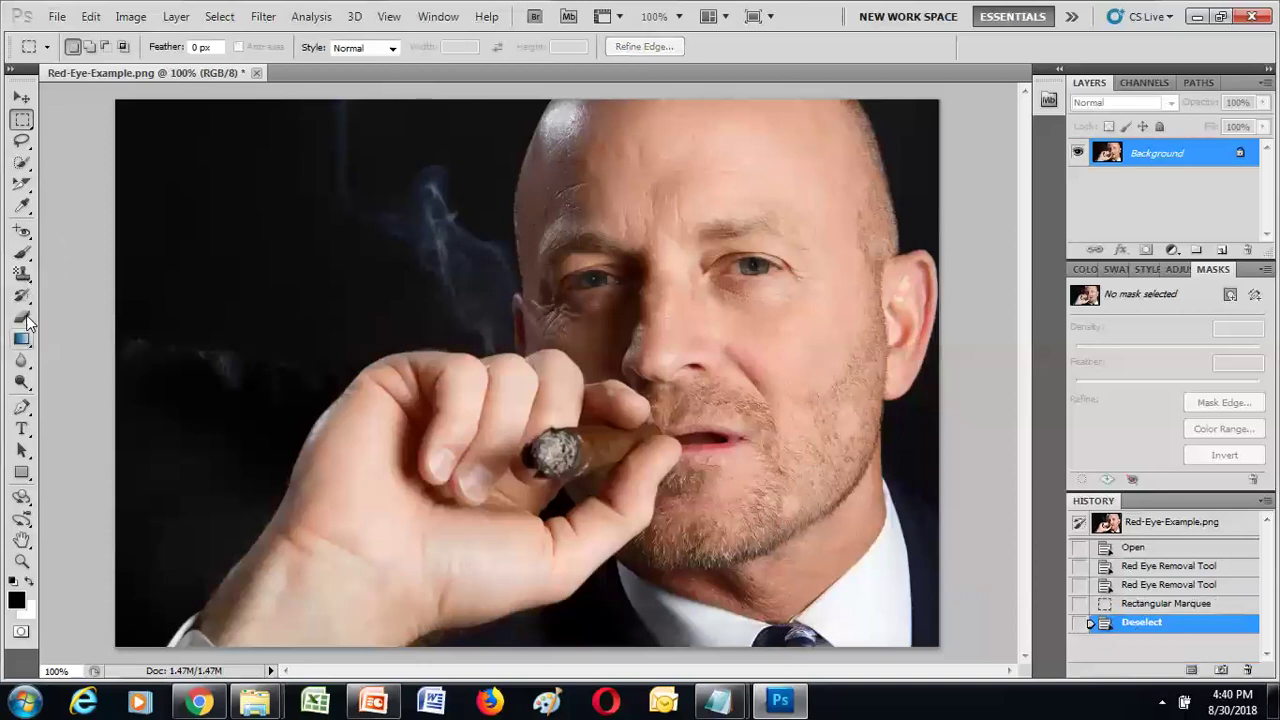
- Activate the Pattern Stamp tool and choose the Beard pattern for it
{"action": "left_click", "coordinate": [22, 272]}
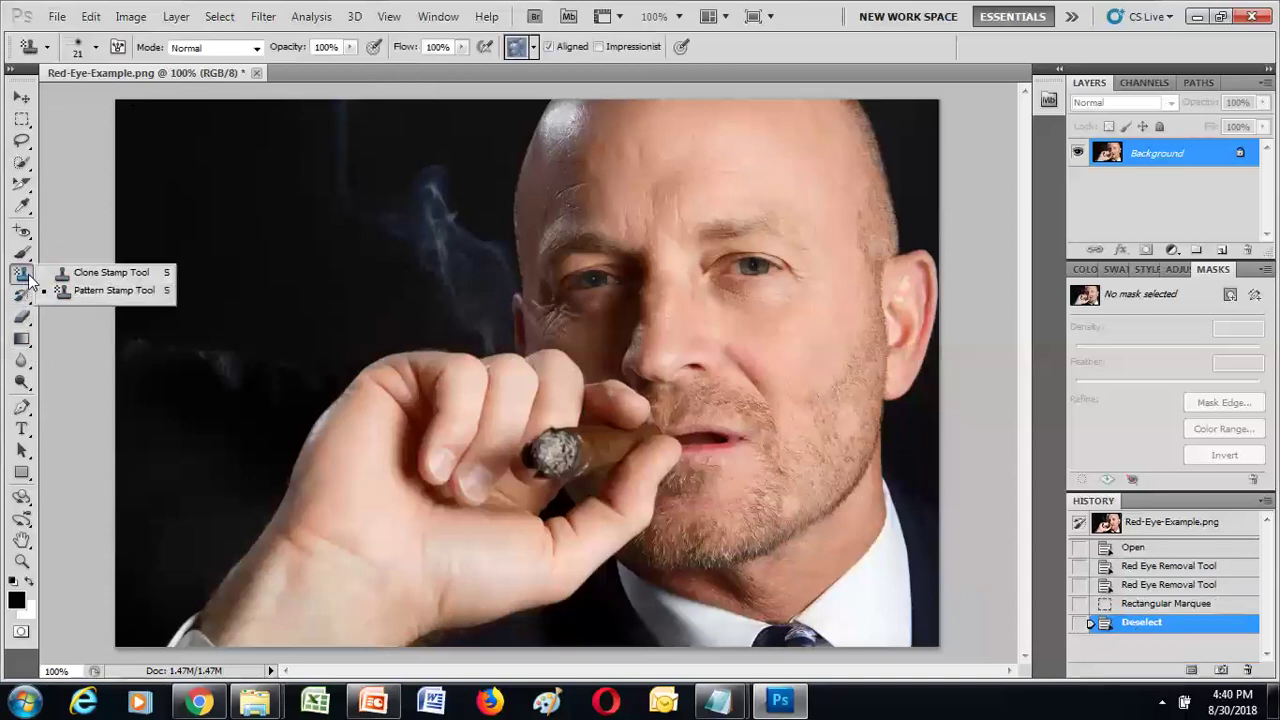
{"action": "left_click", "coordinate": [81, 290]}
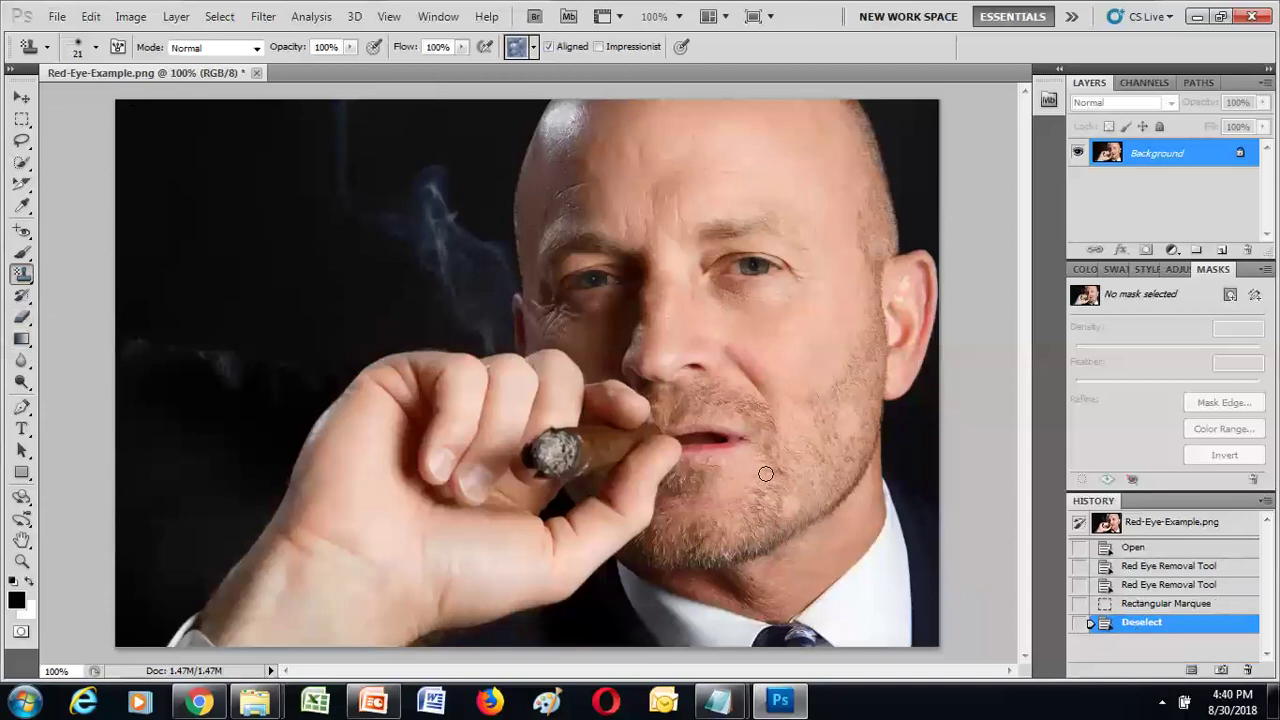
{"action": "left_click", "coordinate": [534, 50]}
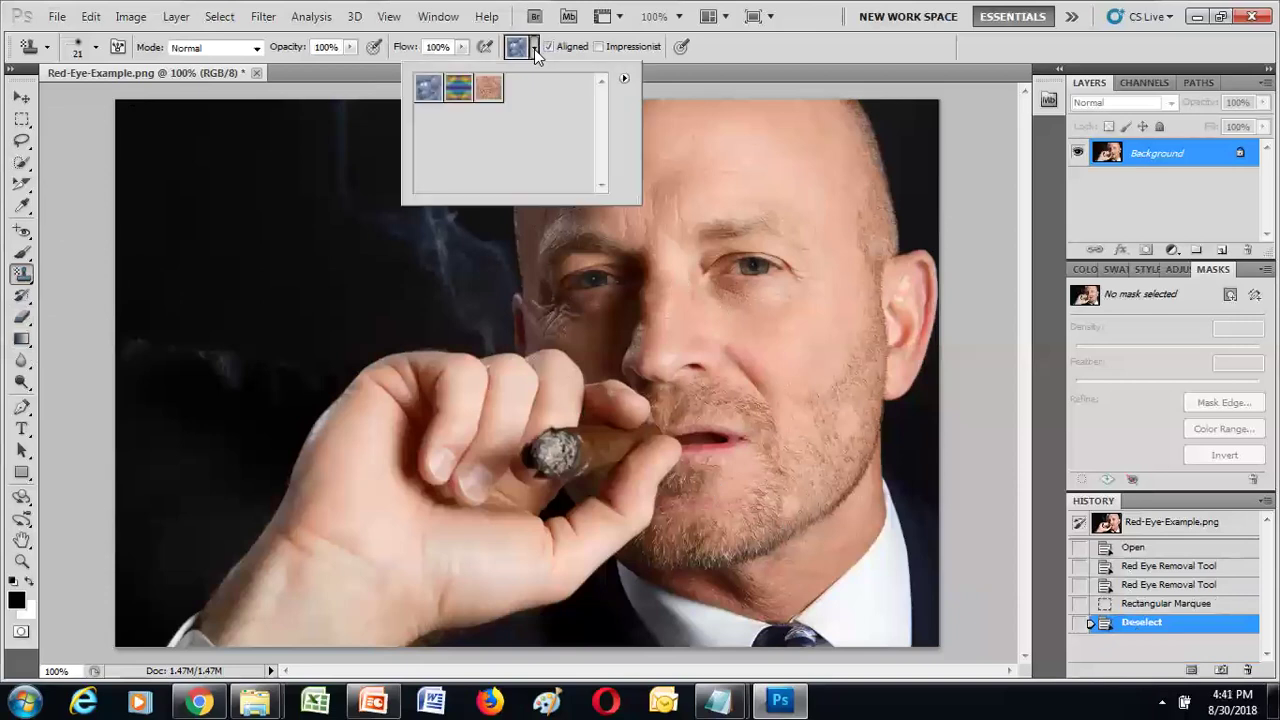
{"action": "left_click", "coordinate": [485, 90]}
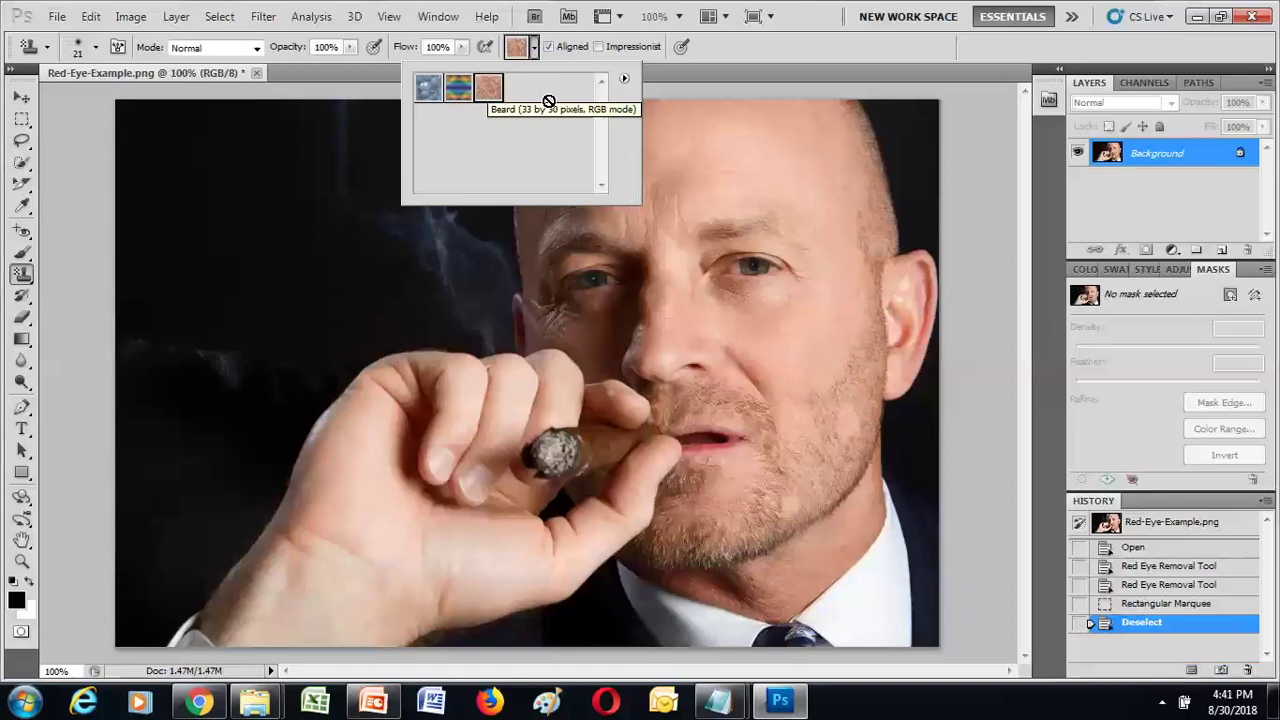
- Stamp the Beard pattern repeatedly over the sparse upper edge of the beard on the cheek beside the mouth
{"action": "left_click", "coordinate": [776, 406]}
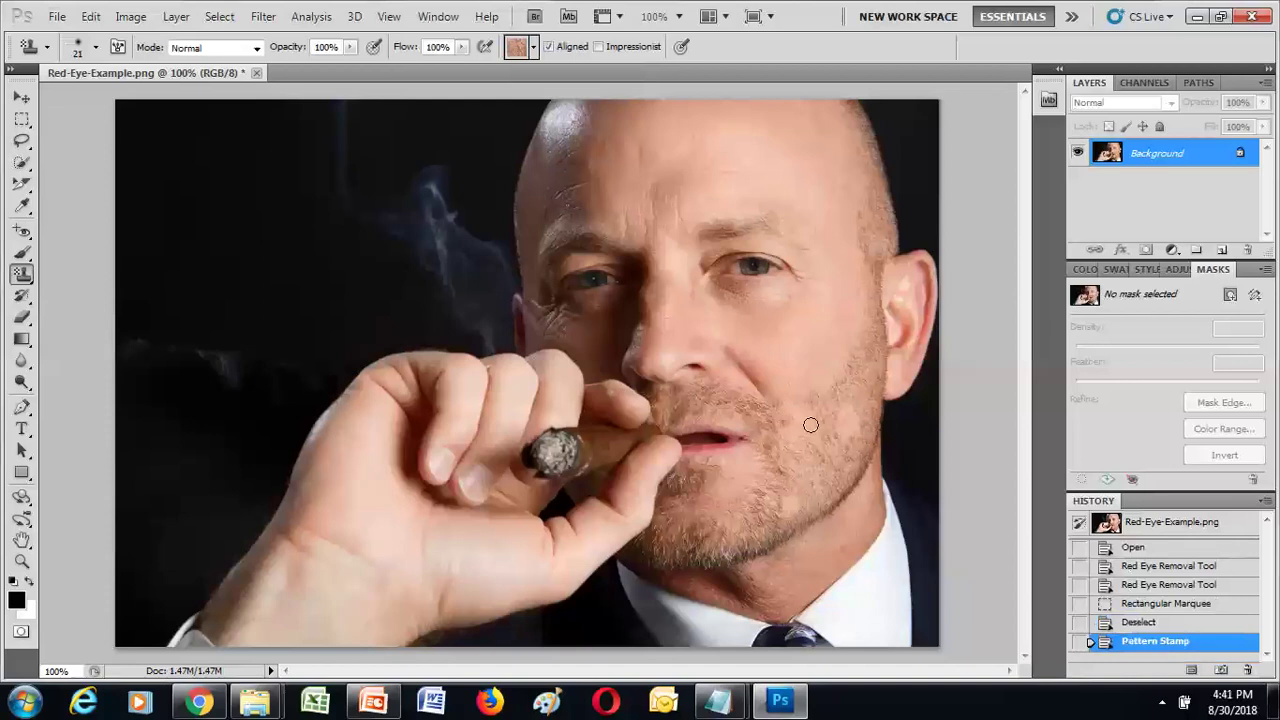
{"action": "left_click", "coordinate": [811, 423]}
{"action": "left_click", "coordinate": [807, 423]}
{"action": "left_click", "coordinate": [807, 423]}
{"action": "left_click", "coordinate": [792, 406]}
{"action": "left_click", "coordinate": [810, 422]}
{"action": "left_click", "coordinate": [854, 423]}
{"action": "left_click", "coordinate": [848, 418]}
{"action": "left_click_drag", "start_coordinate": [30, 281], "coordinate": [96, 294]}
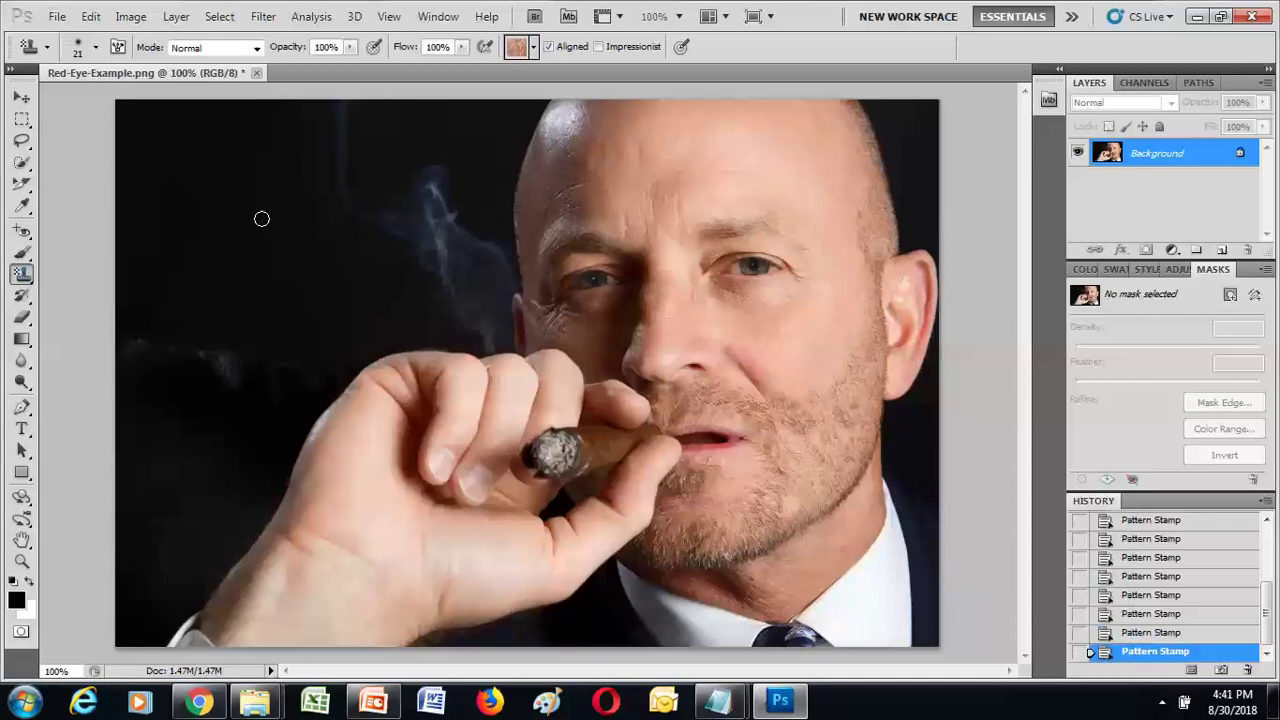
{"action": "left_click", "coordinate": [534, 47]}
{"action": "left_click_drag", "start_coordinate": [30, 282], "coordinate": [91, 292]}
{"action": "left_click", "coordinate": [533, 48]}
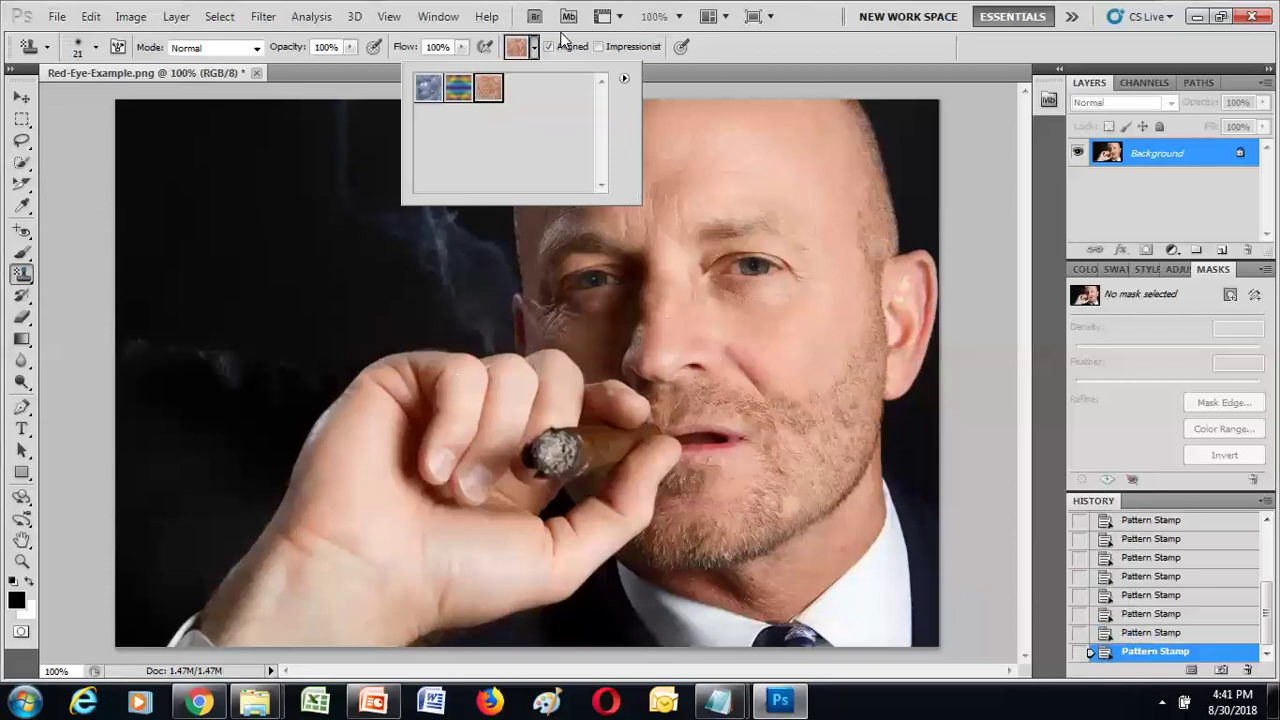
{"action": "key", "text": "Escape"}
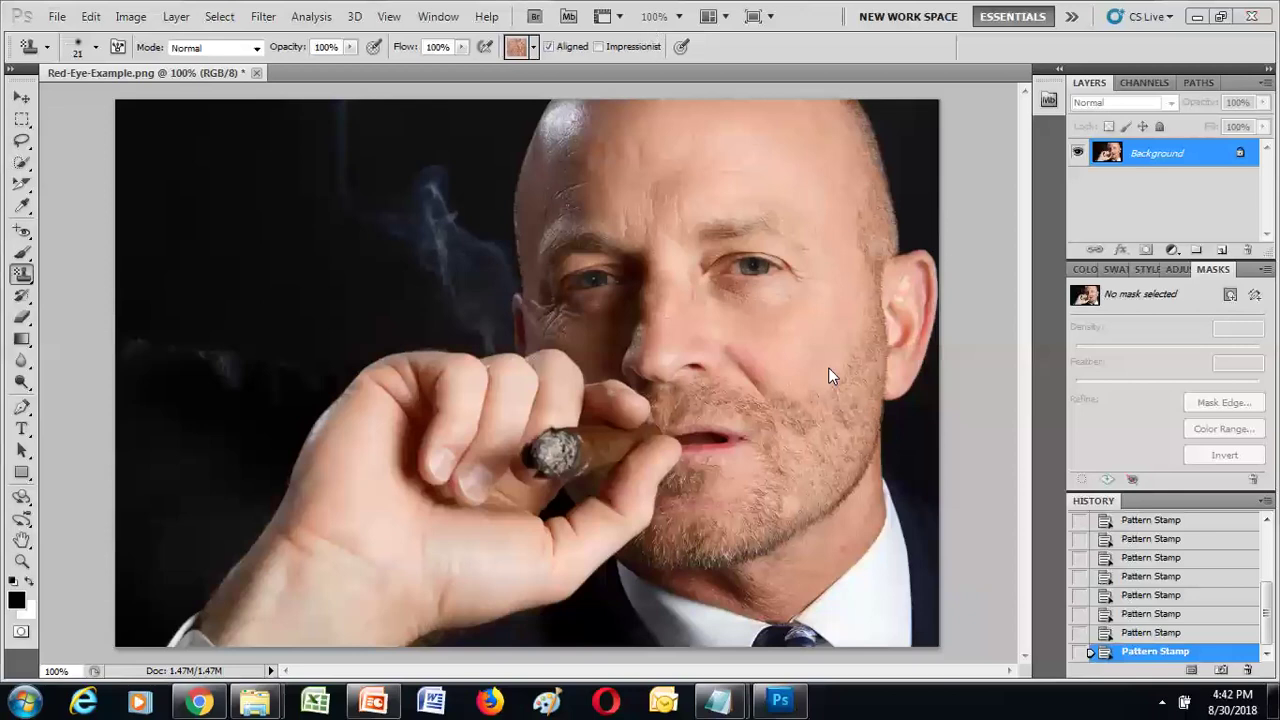
- Fill in more of the beard on the cheek and jaw beside the mouth using the Pattern Stamp tool with the Beard pattern
{"action": "left_click", "coordinate": [12, 280]}
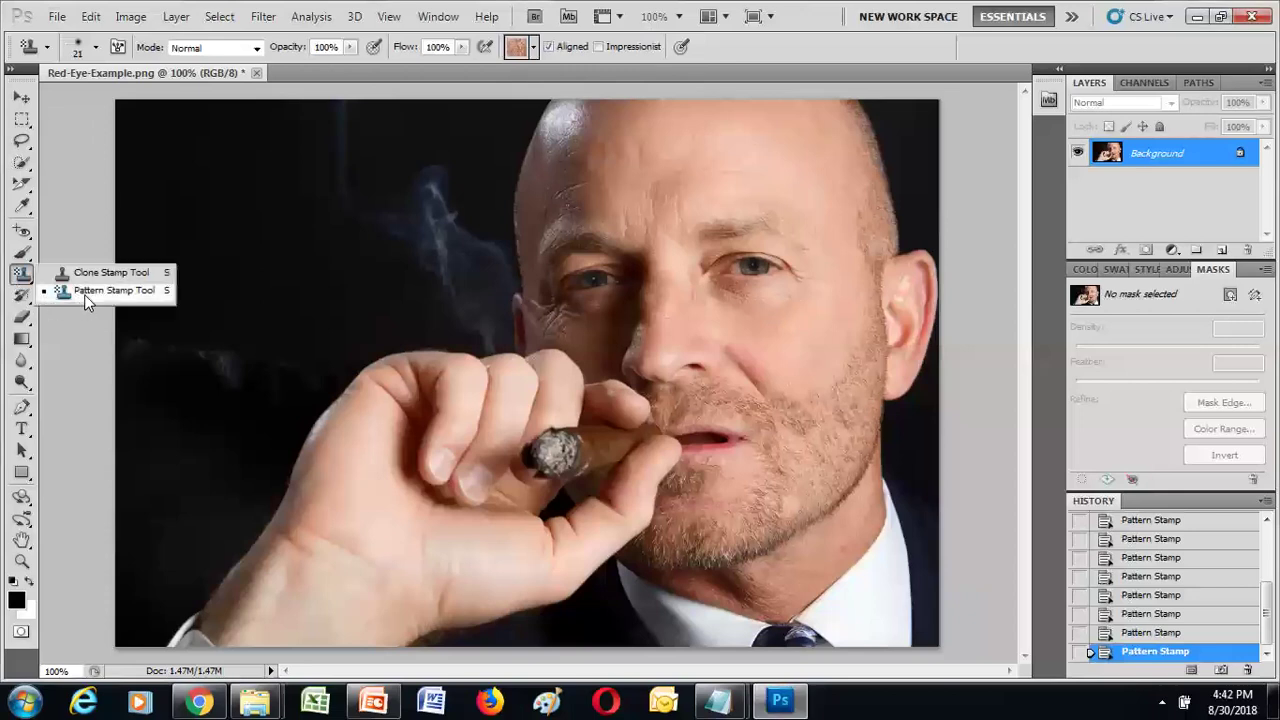
{"action": "left_click", "coordinate": [84, 294]}
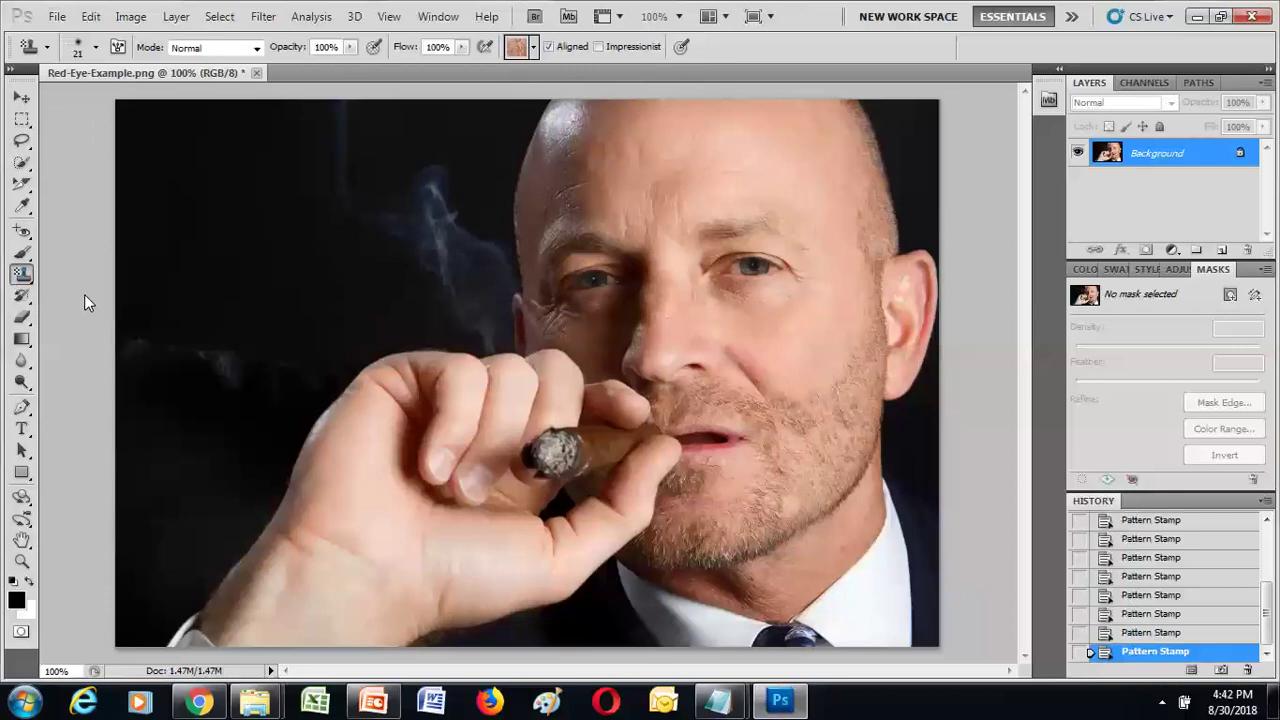
{"action": "left_click", "coordinate": [534, 47]}
{"action": "left_click", "coordinate": [490, 90]}
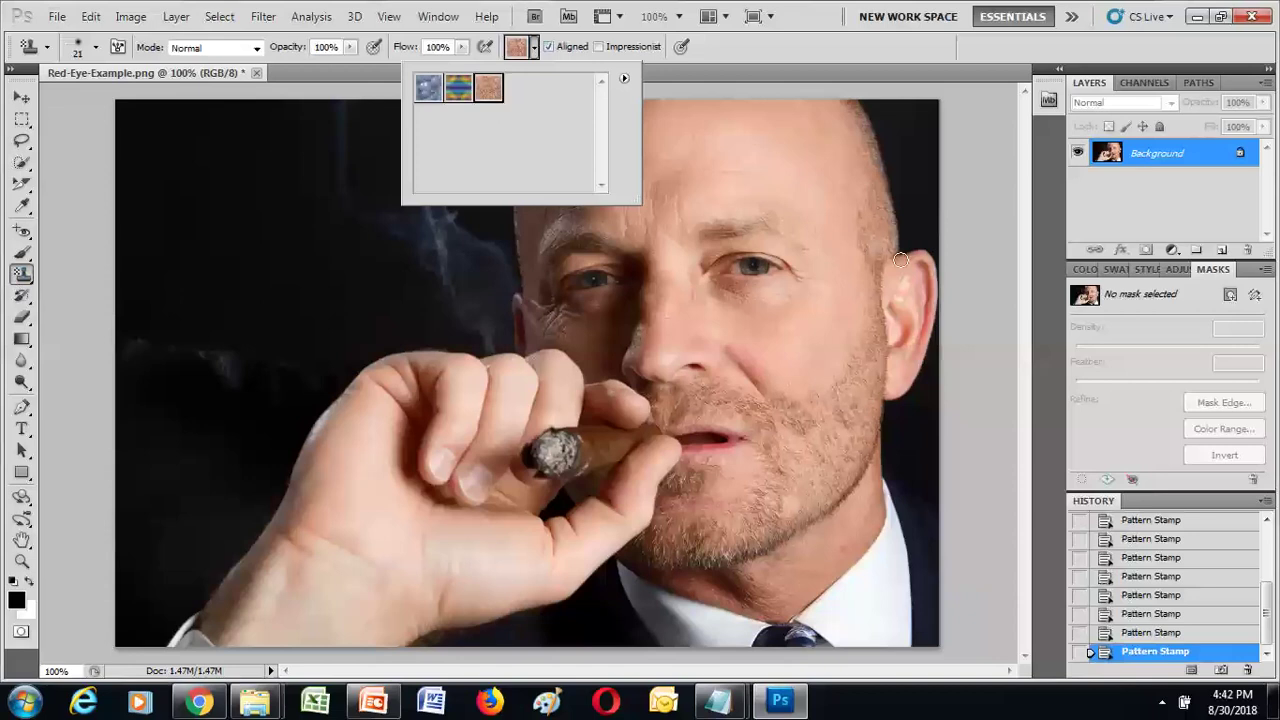
{"action": "left_click", "coordinate": [784, 462]}
{"action": "left_click", "coordinate": [800, 492]}
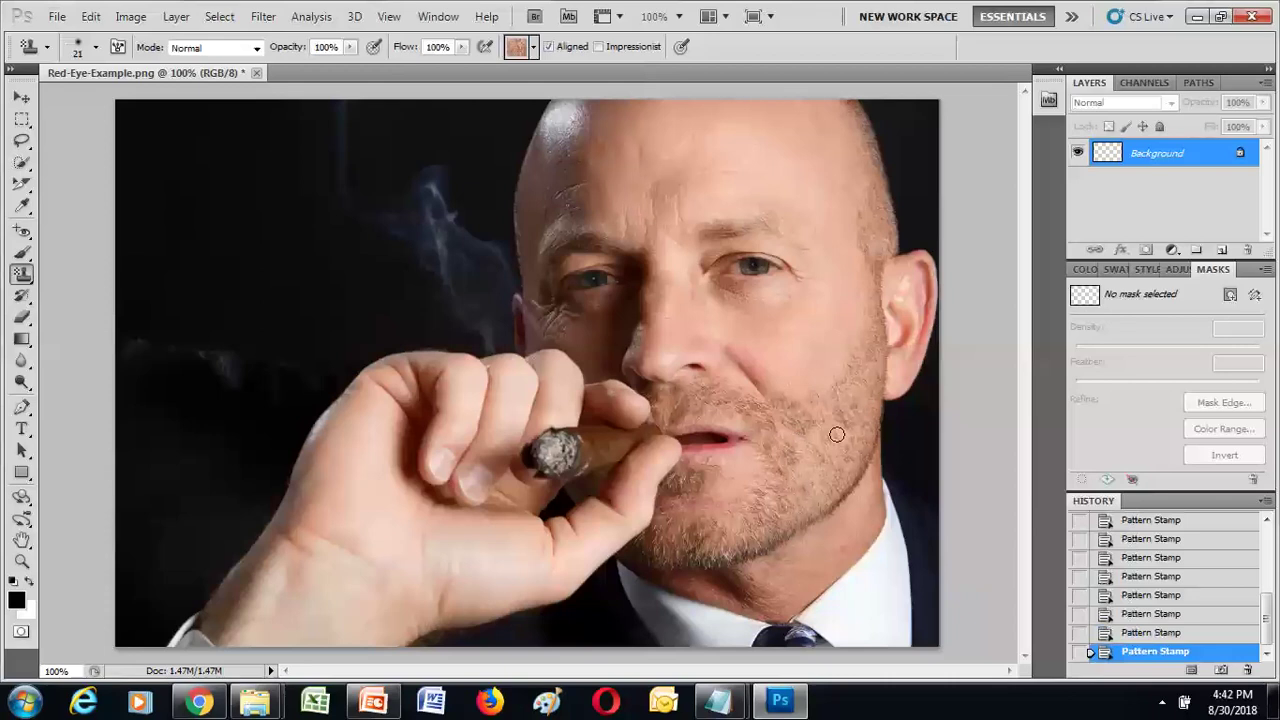
{"action": "left_click", "coordinate": [800, 465]}
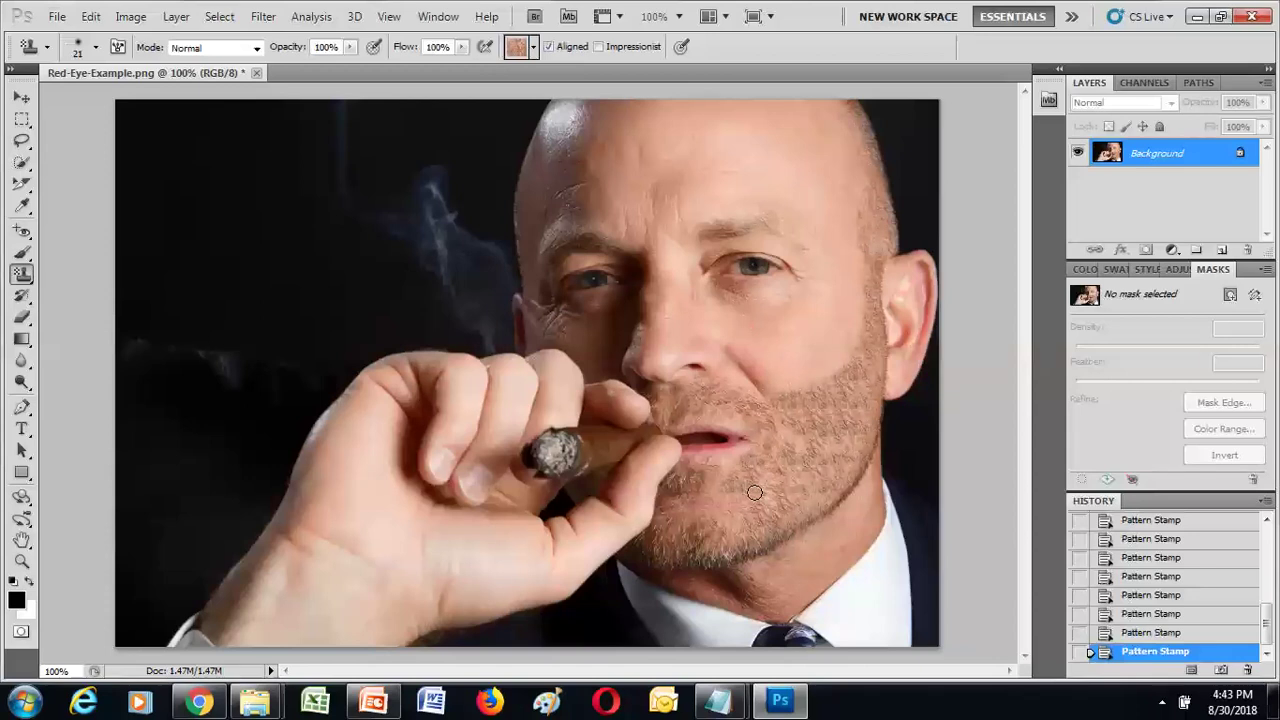
- Switch to PowerPoint, review the two "What are we learning Today?" slides listing the manipulation tools, and return to Photoshop
{"action": "left_click", "coordinate": [372, 698]}
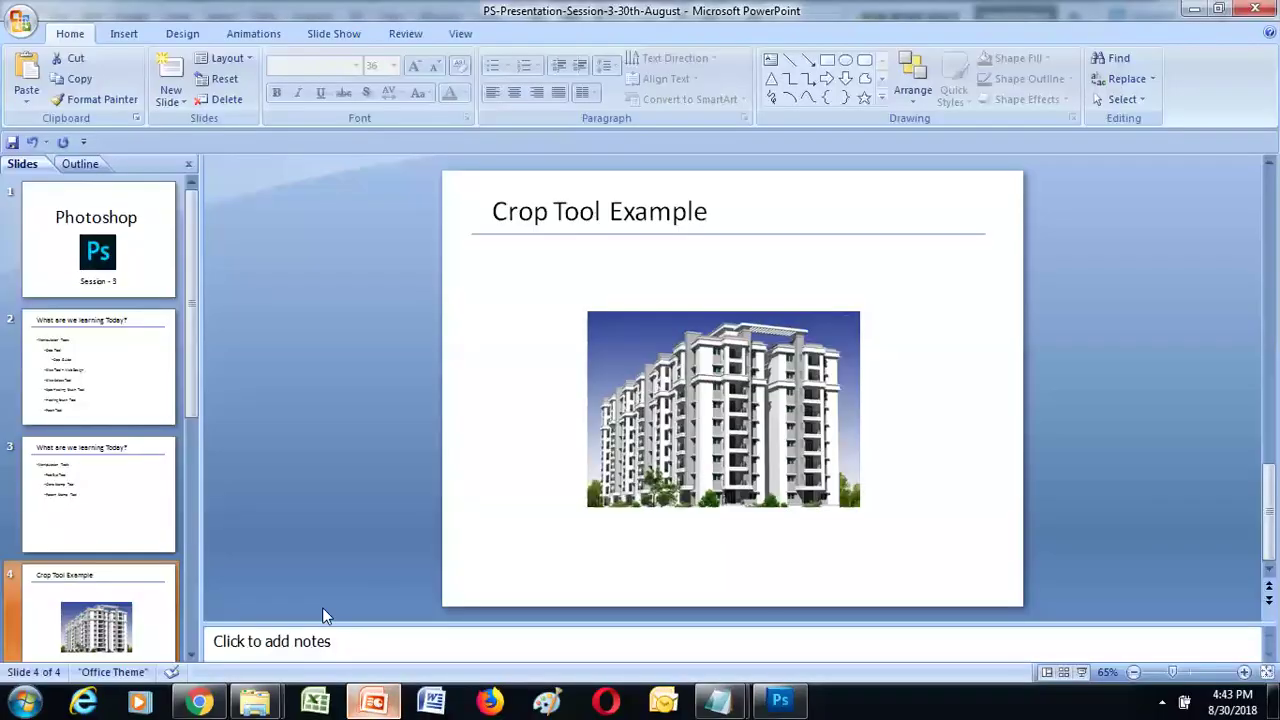
{"action": "left_click", "coordinate": [98, 404]}
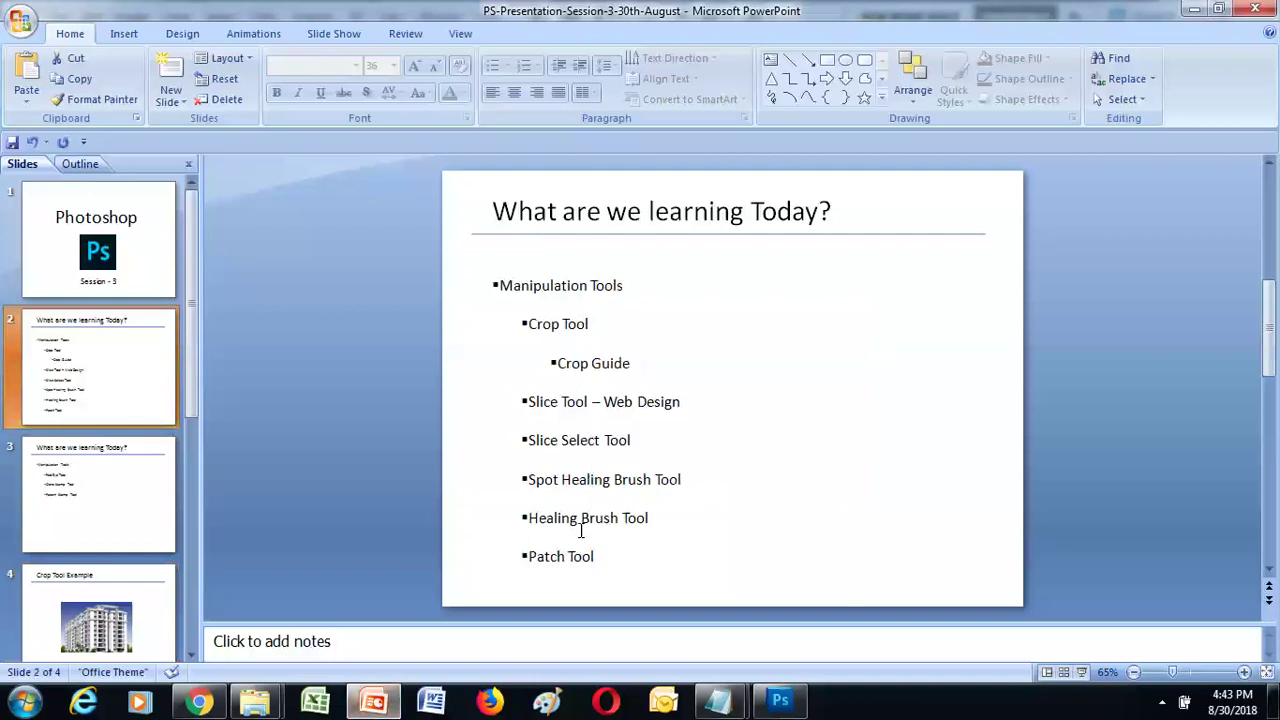
{"action": "left_click", "coordinate": [105, 480]}
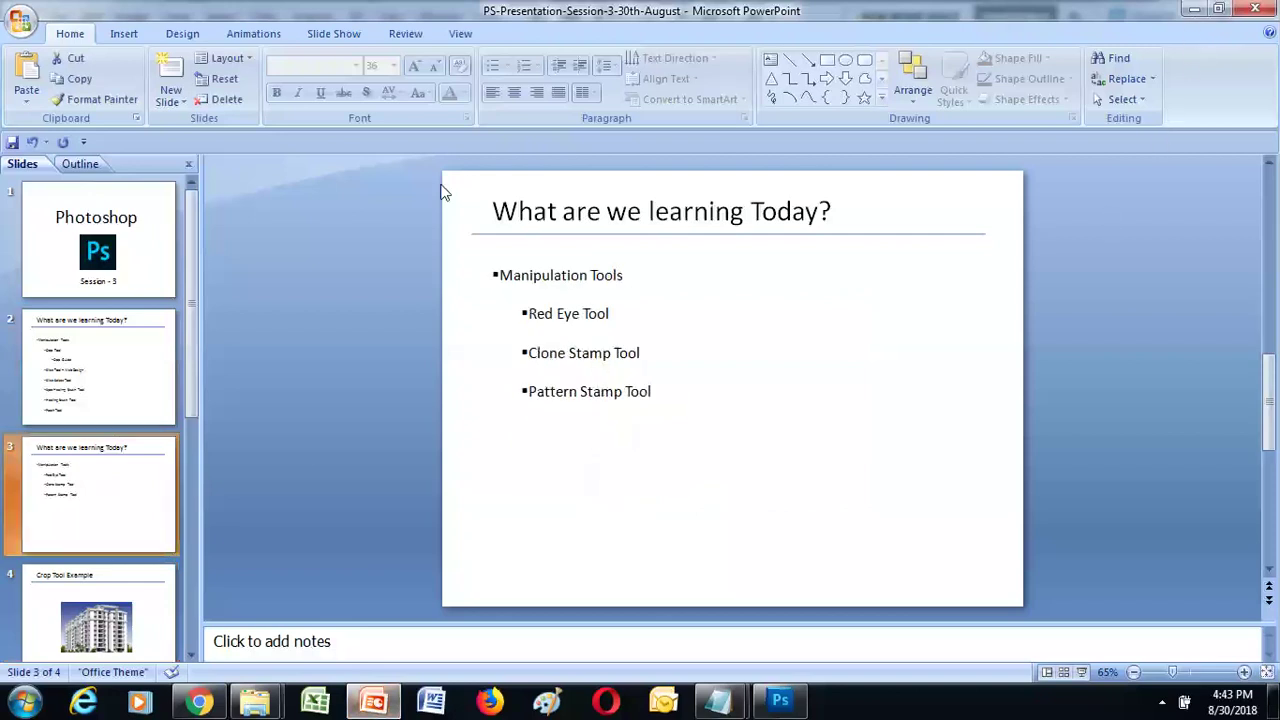
{"action": "left_click", "coordinate": [210, 700]}
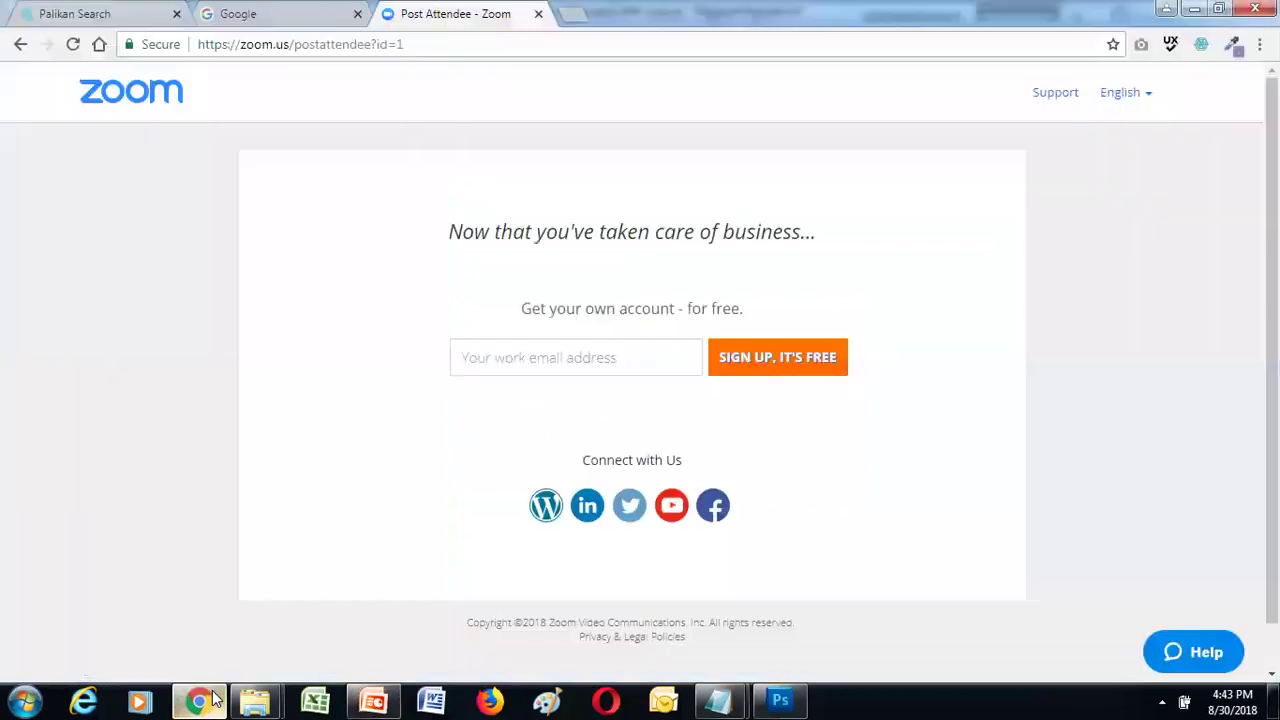
{"action": "left_click", "coordinate": [780, 700]}
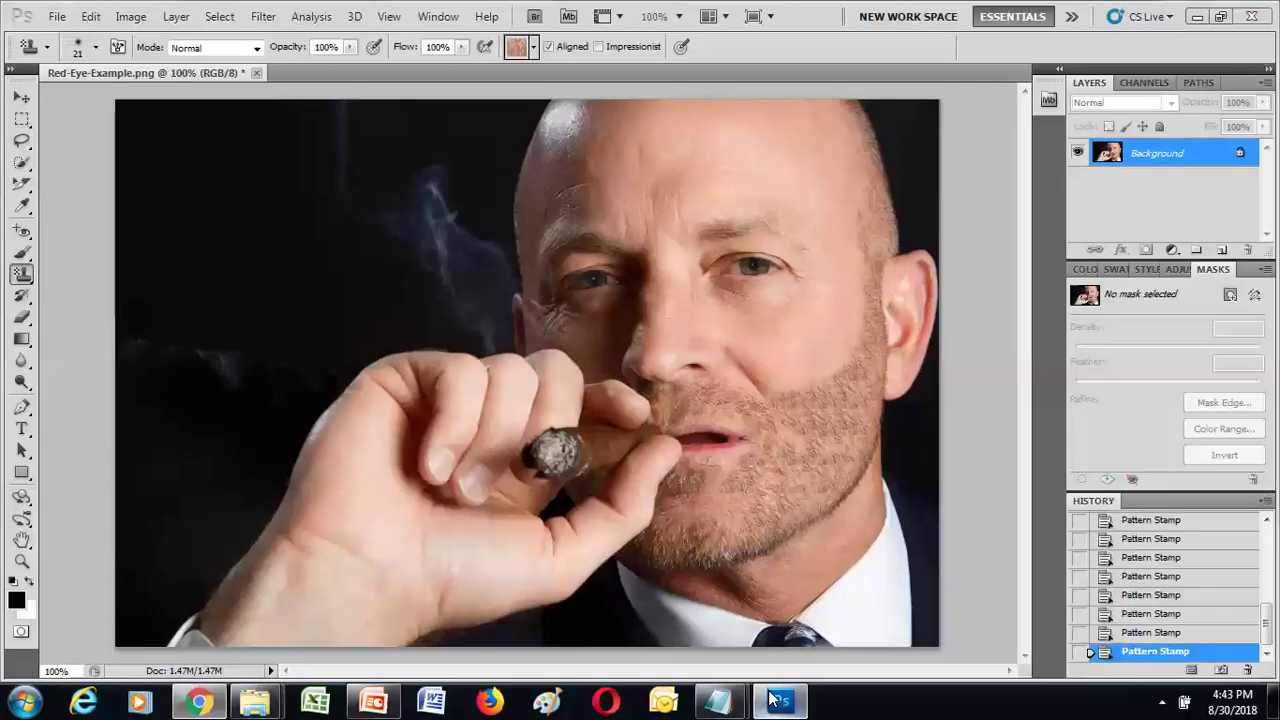